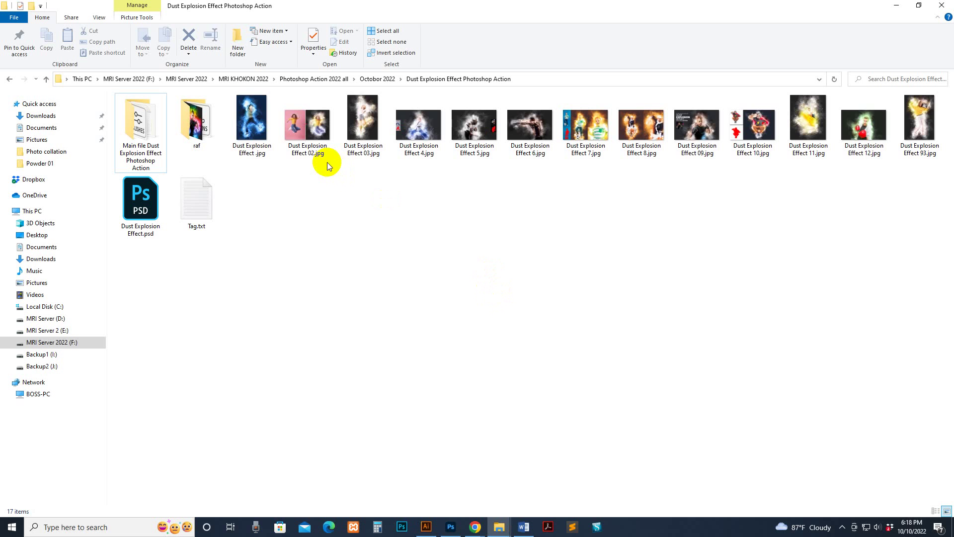
# Step: Open Dust Explosion Effect 12.jpg, browse back to Dust Explosion Effect 10.jpg and examine its before-and-after result up close
pyautogui.click(876, 145)
pyautogui.doubleClick(876, 145)
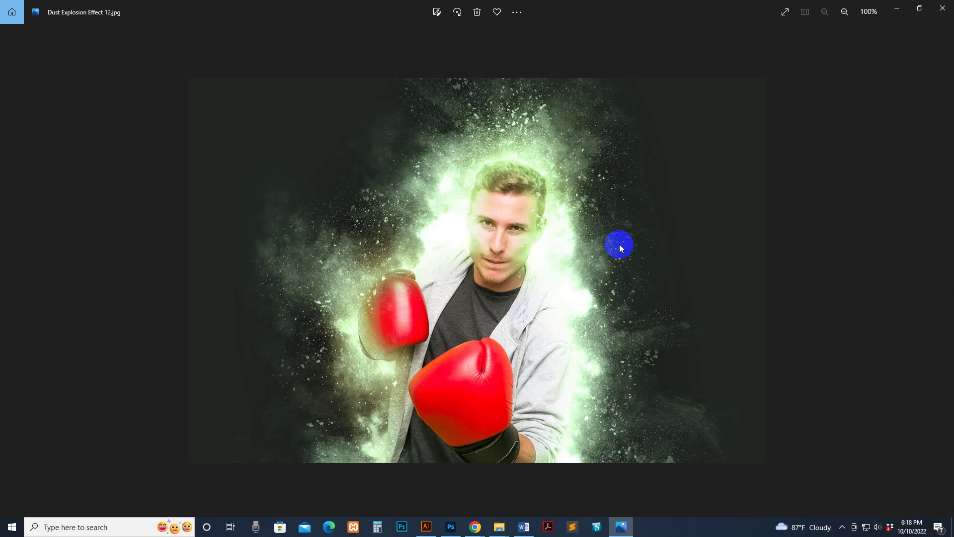
pyautogui.press('Left')
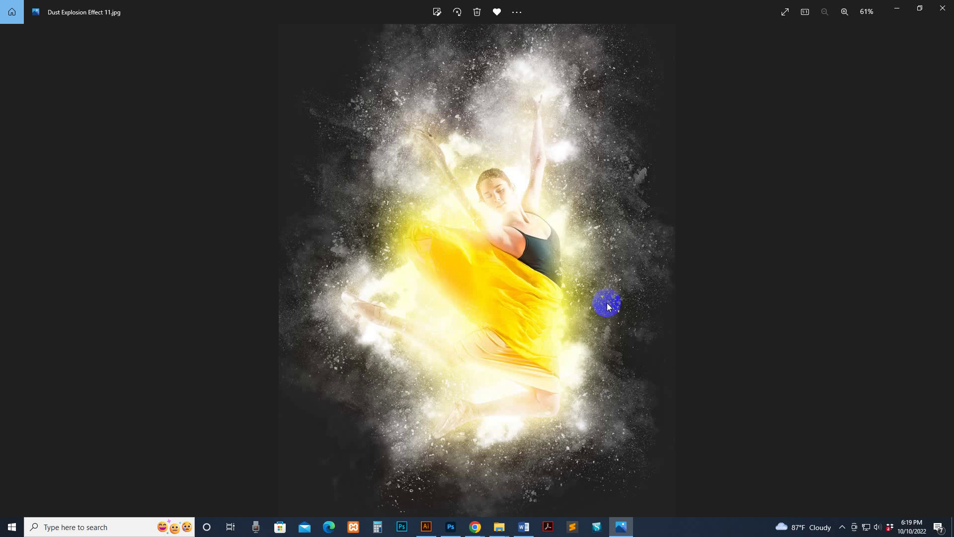
pyautogui.press('Left')
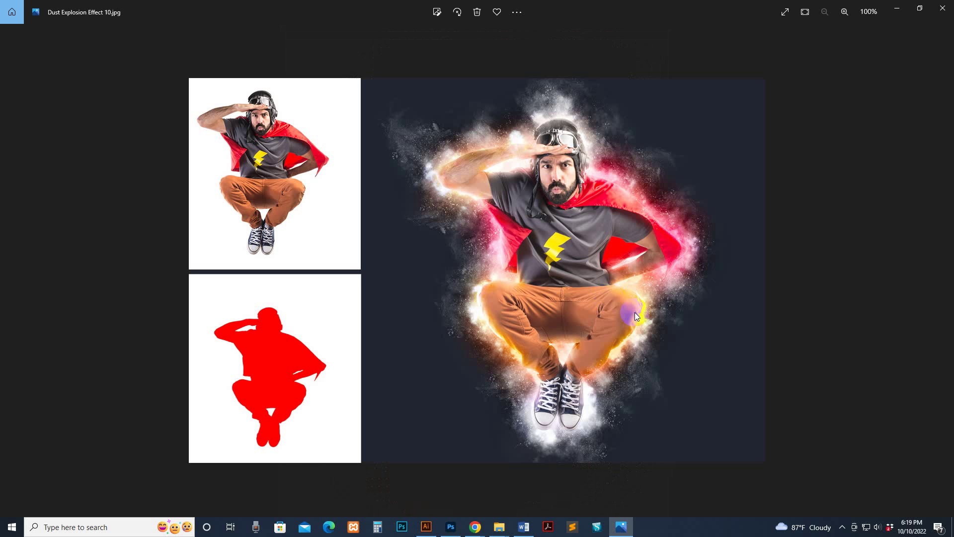
pyautogui.scroll(5, 632, 263)
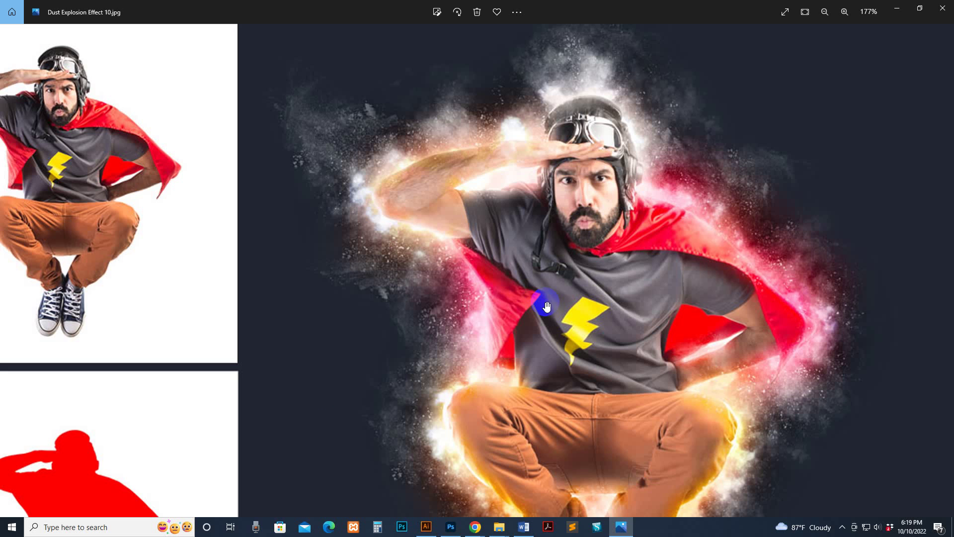
pyautogui.scroll(-5, 672, 265)
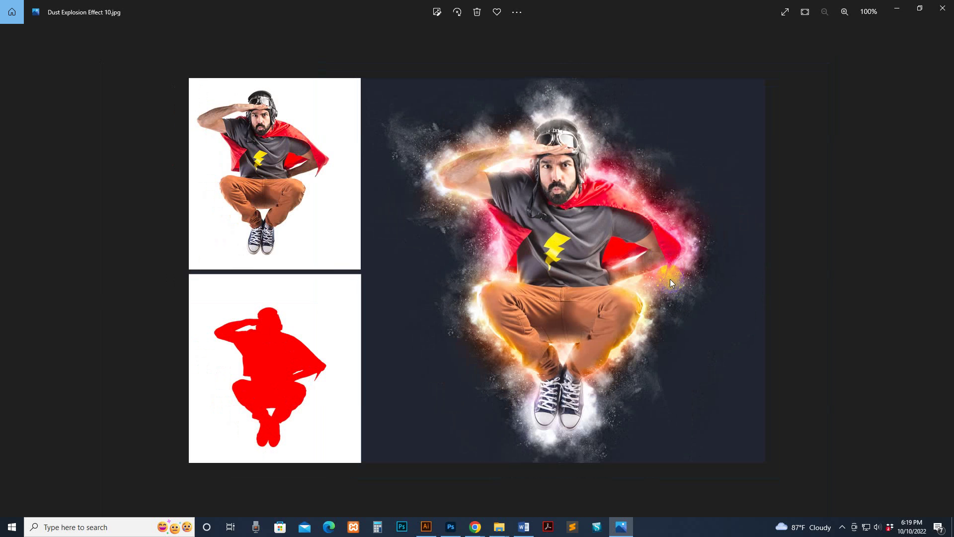
# Step: View the remaining sample images one by one, from Dust Explosion Effect 09.jpg back to Dust Explosion Effect .jpg
pyautogui.press('Left')
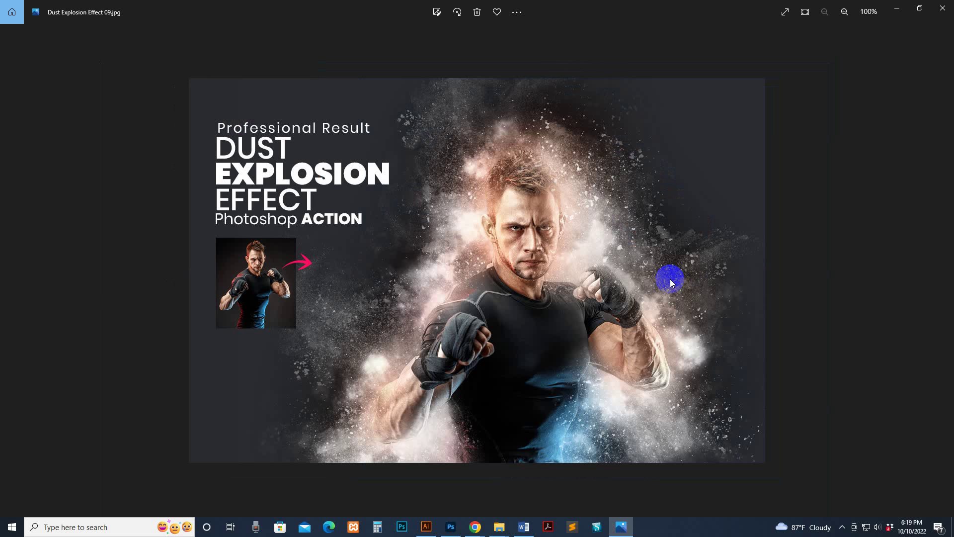
pyautogui.press('Left')
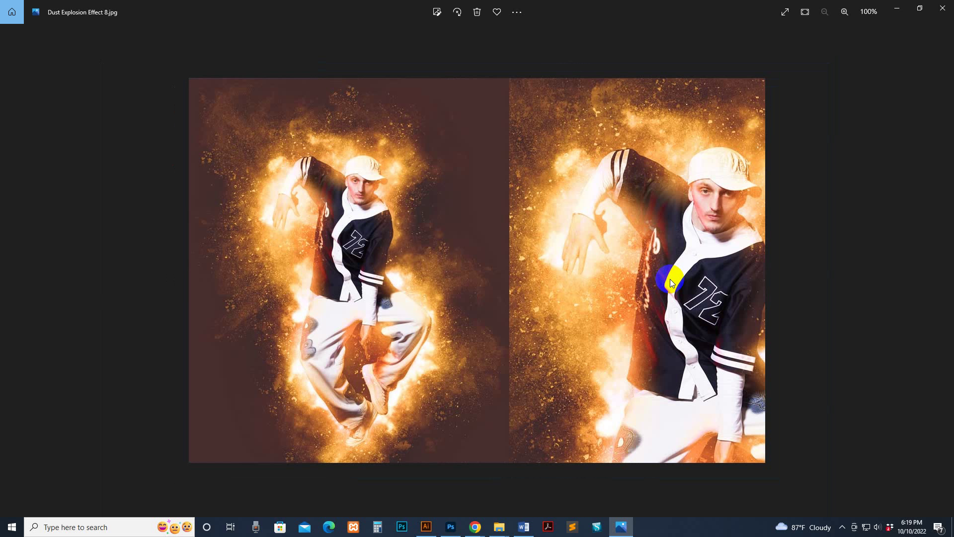
pyautogui.press('Left')
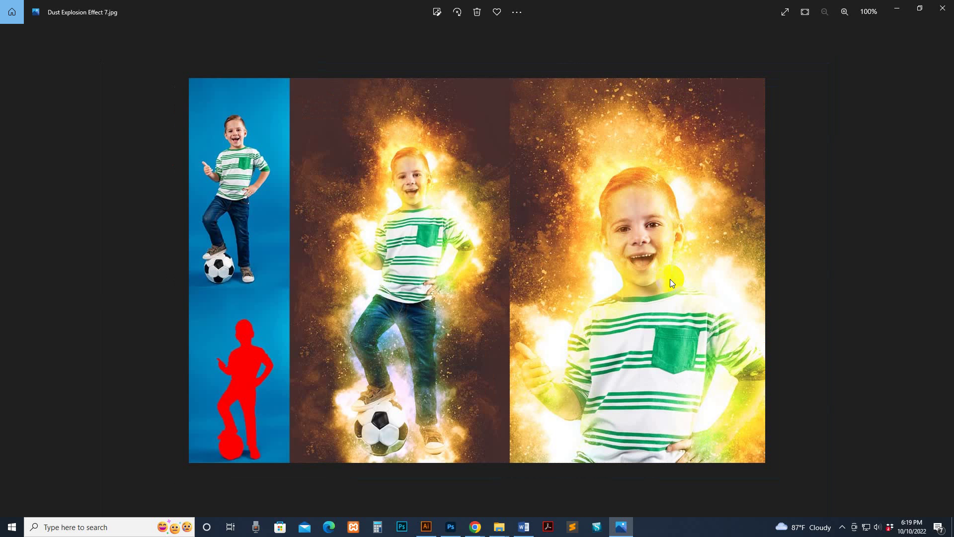
pyautogui.press('Left')
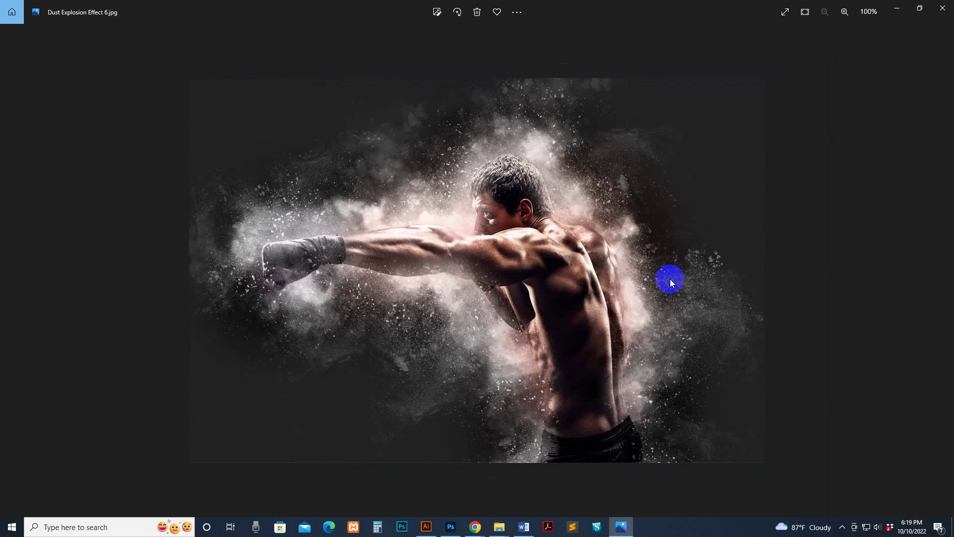
pyautogui.press('Left')
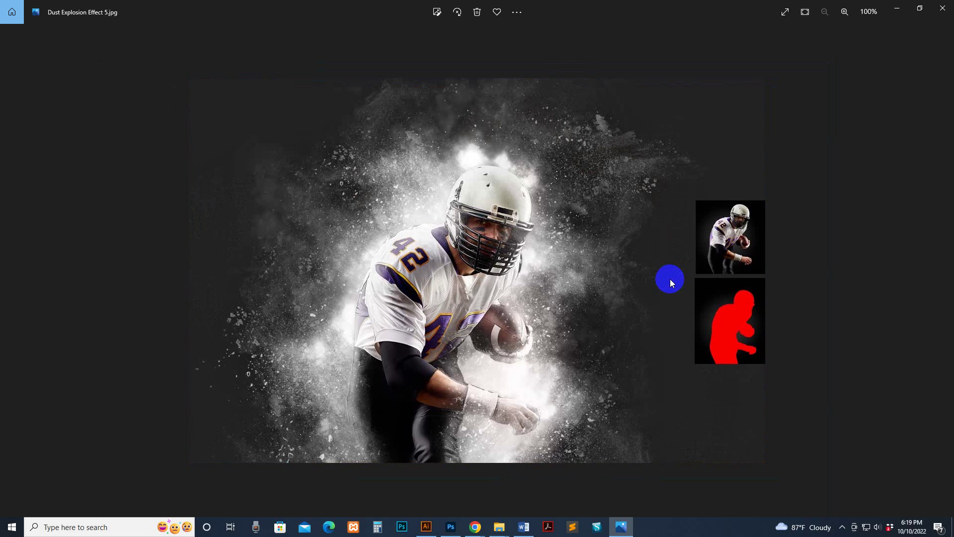
pyautogui.press('Left')
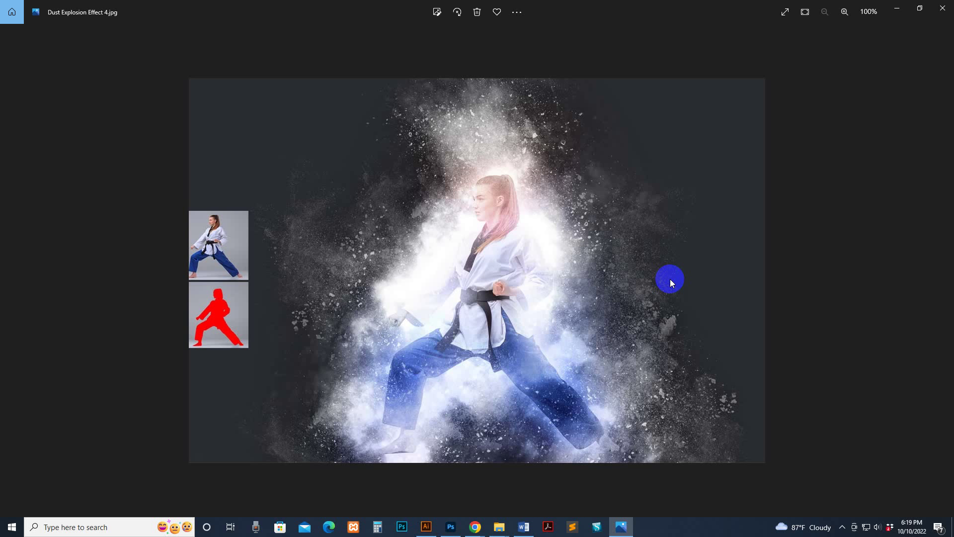
pyautogui.press('Left')
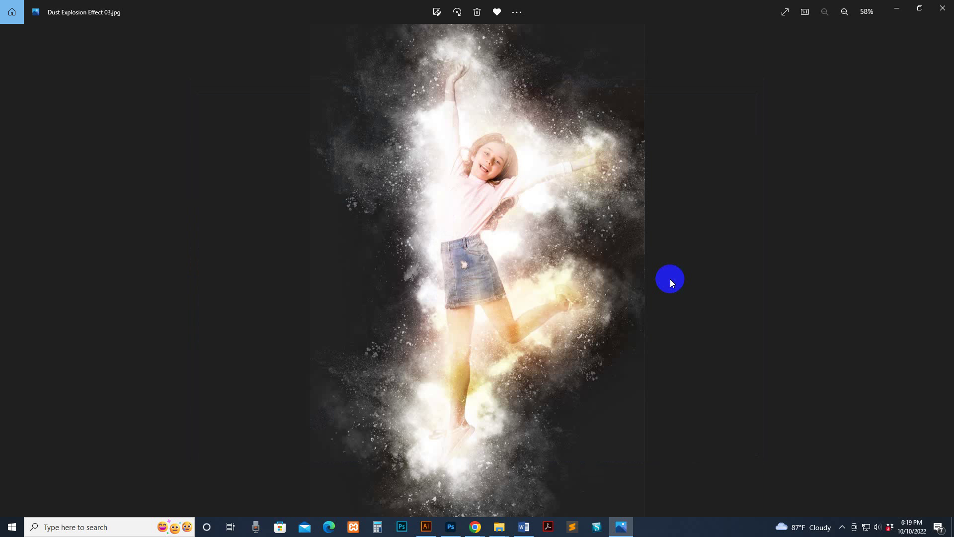
pyautogui.press('Left')
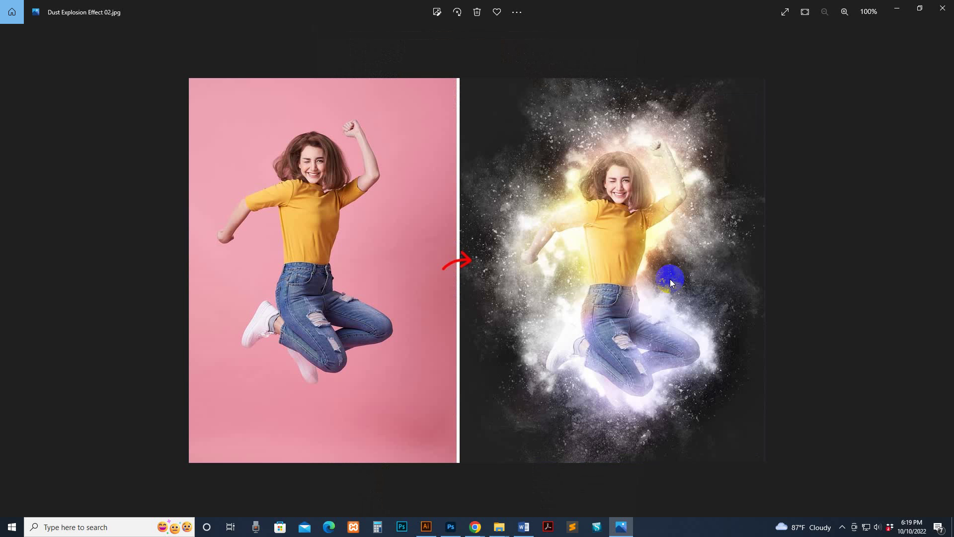
pyautogui.press('Left')
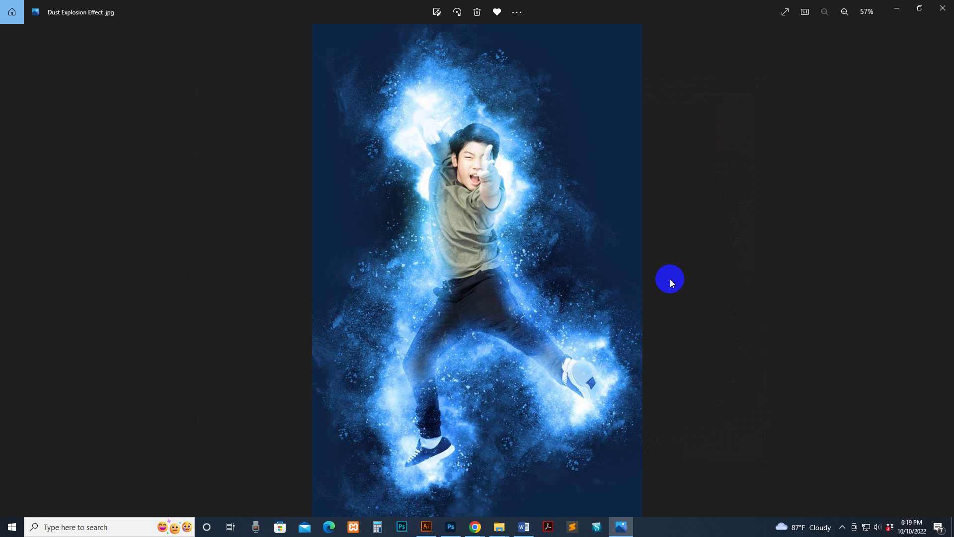
# Step: Compare the sample images between Dust Explosion Effect 03.jpg and Dust Explosion Effect 7.jpg again, and close the image viewer
pyautogui.press('Left')
pyautogui.press('Left')
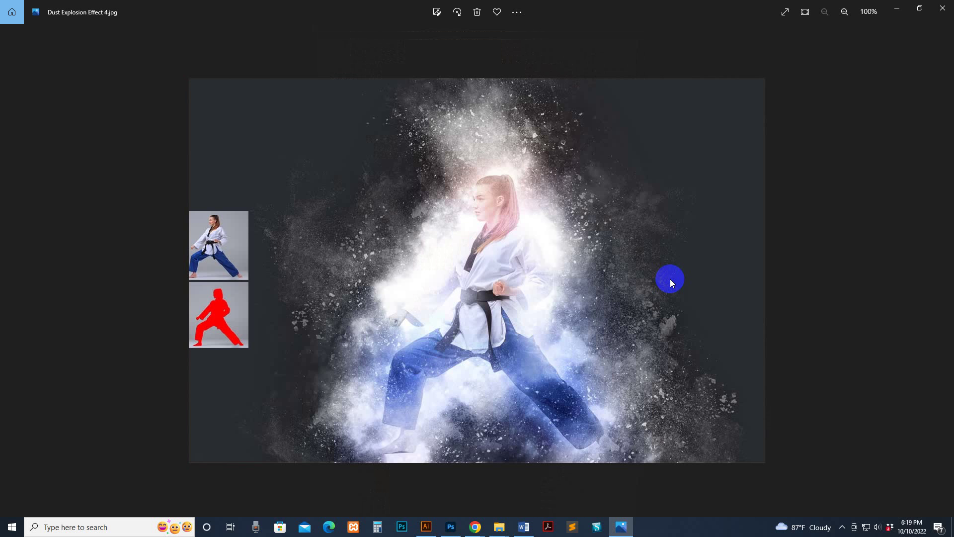
pyautogui.press('Right')
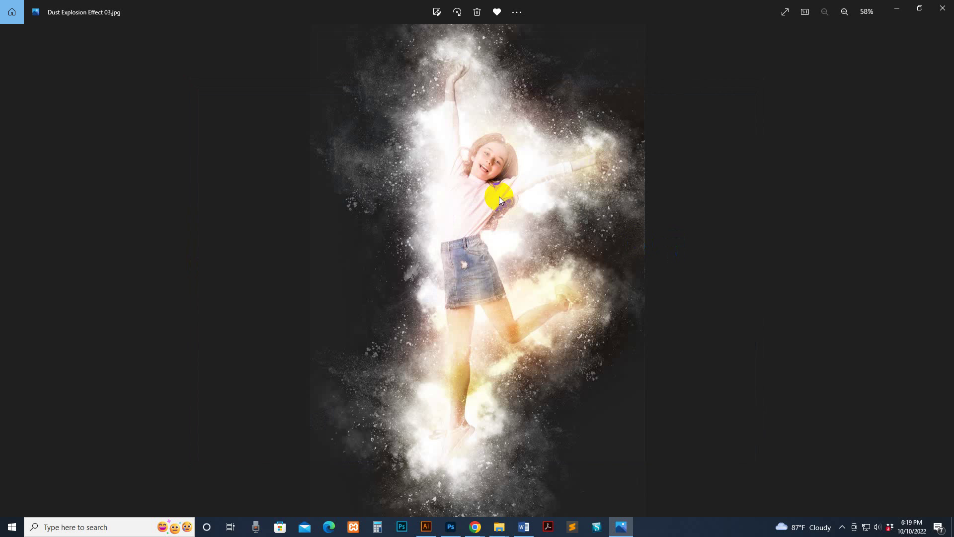
pyautogui.press('Left')
pyautogui.press('Right')
pyautogui.press('Right')
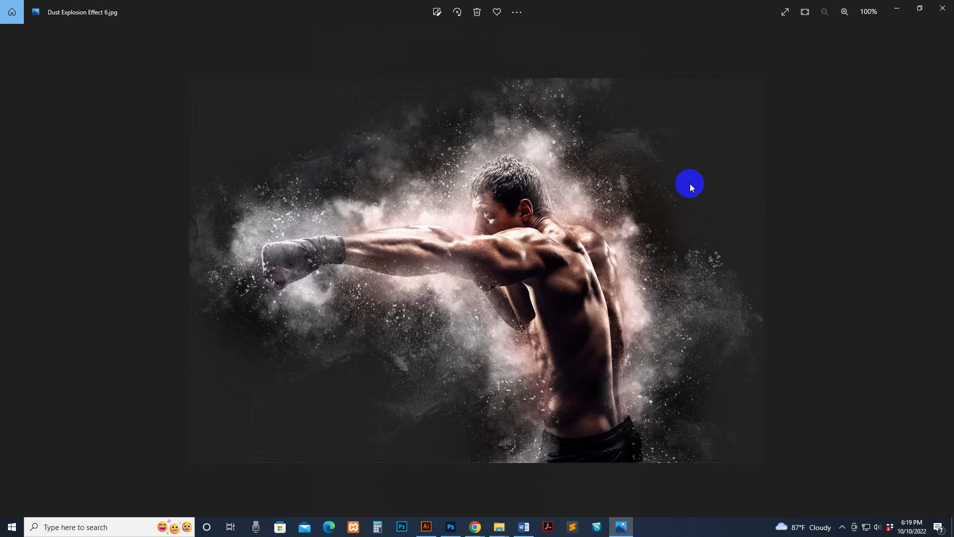
pyautogui.press('Left')
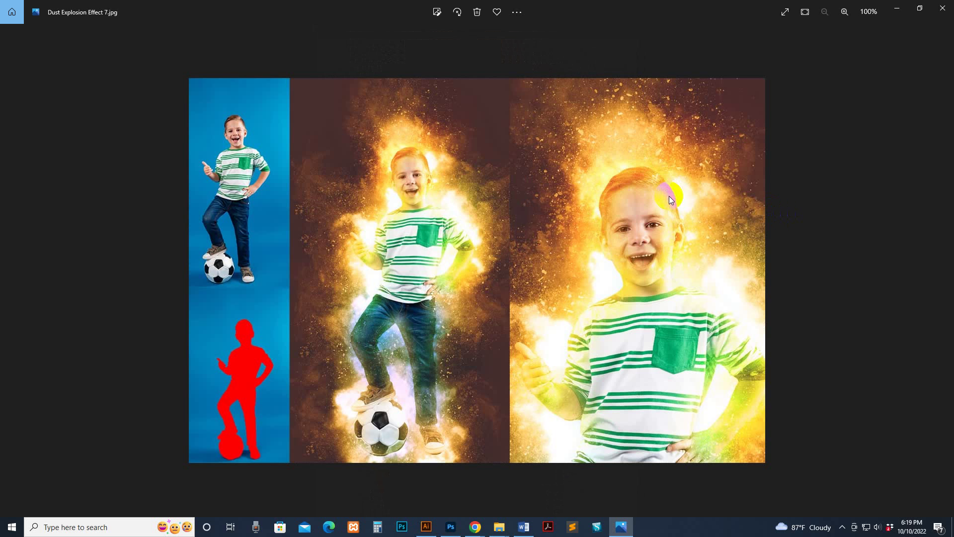
pyautogui.press('Right')
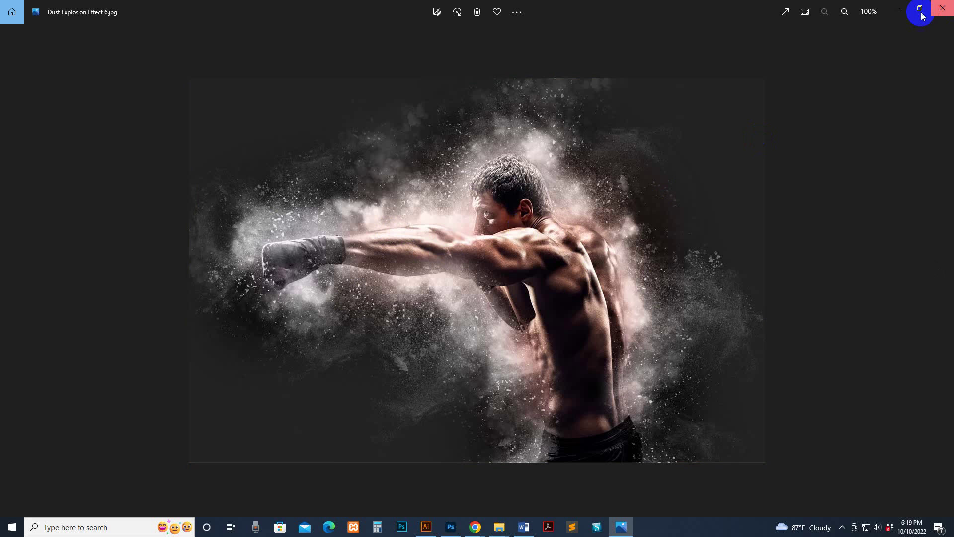
pyautogui.click(940, 9)
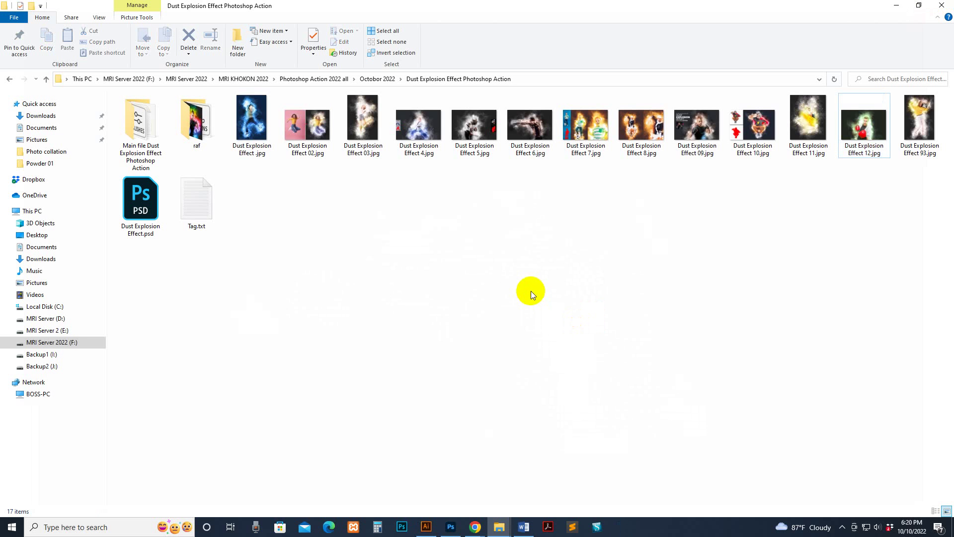
# Step: Open the Main file Dust Explosion Effect Photoshop Action folder and widen the Name column to fit the full file names
pyautogui.doubleClick(150, 124)
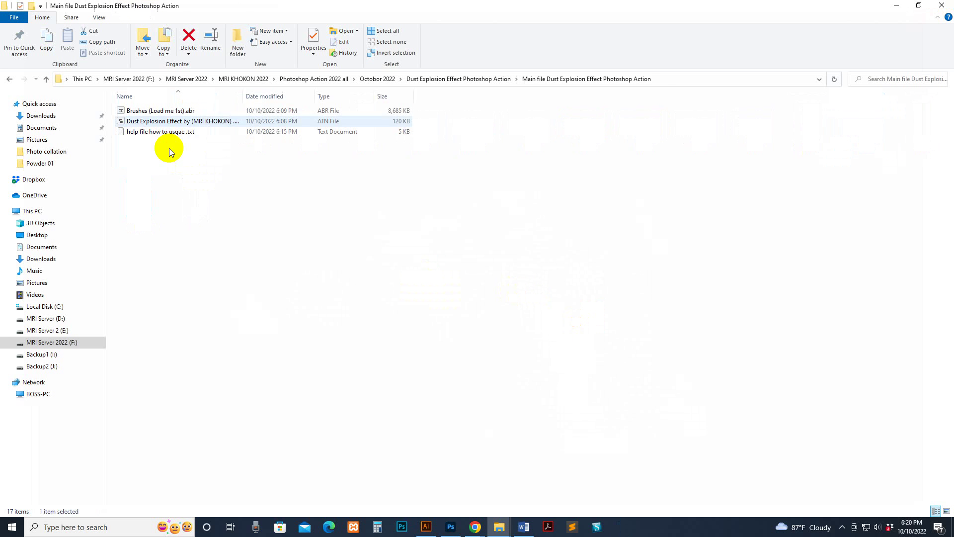
pyautogui.click(140, 112)
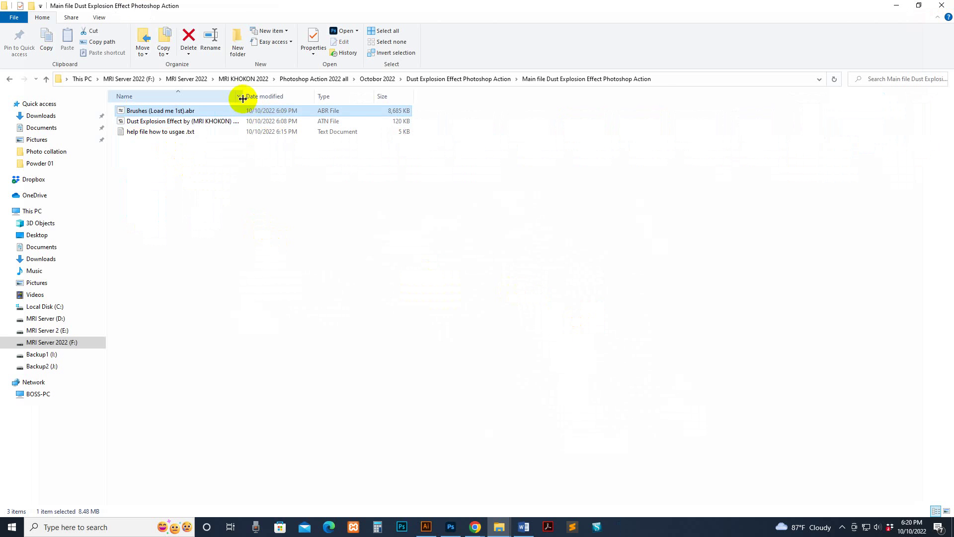
pyautogui.moveTo(243, 96); pyautogui.dragTo(294, 96)
pyautogui.click(172, 121)
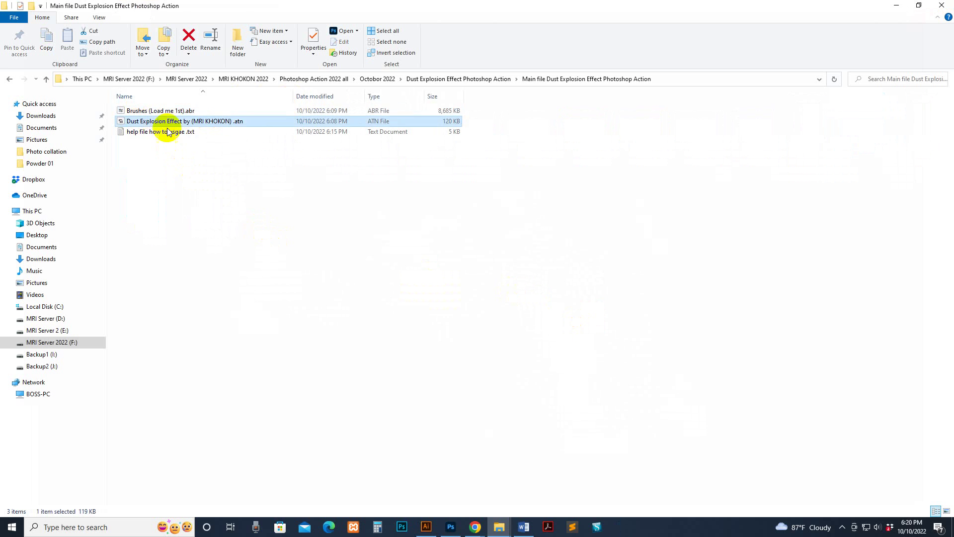
# Step: Open the help file how to usgae .txt, read the photo size, brush loading and layer naming instructions, and close it
pyautogui.doubleClick(154, 131)
pyautogui.scroll(-2, 427, 256)
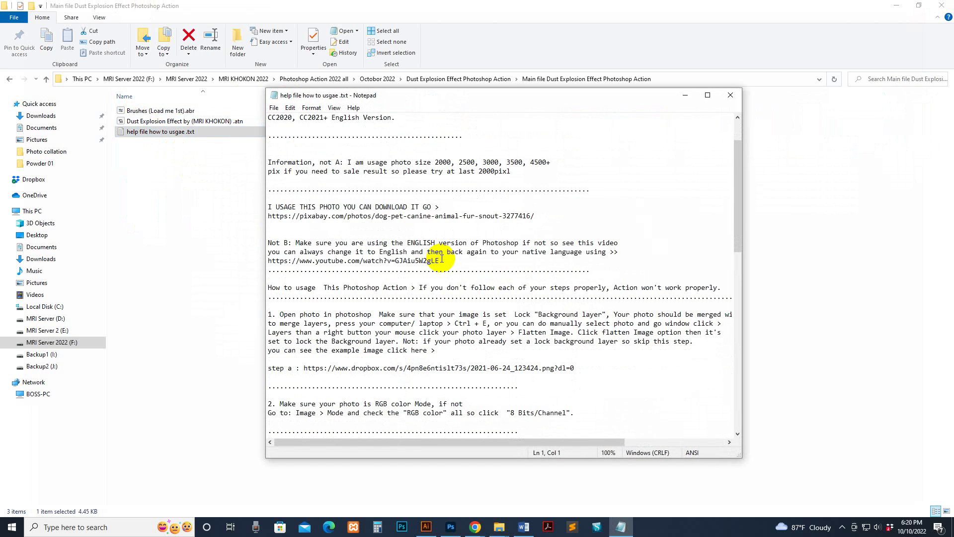
pyautogui.scroll(-11, 441, 259)
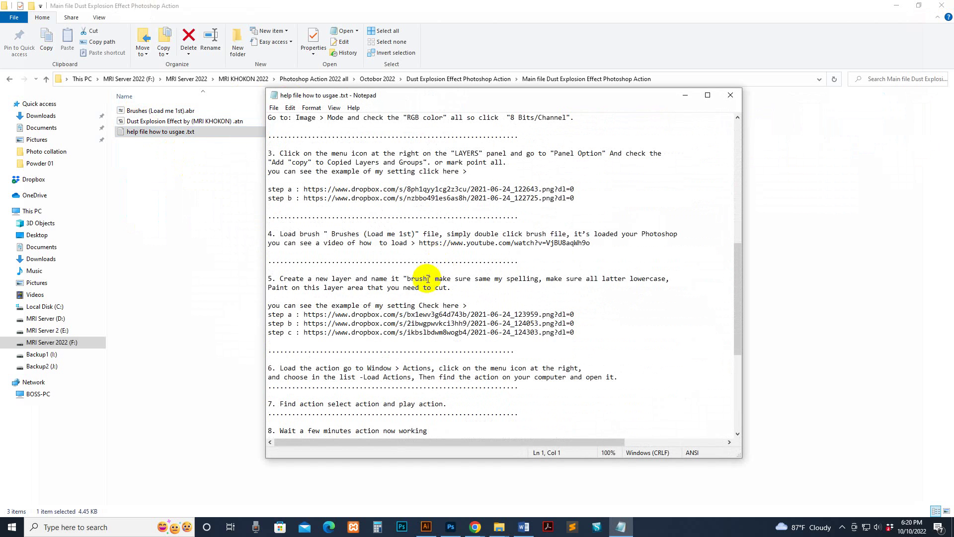
pyautogui.doubleClick(417, 279)
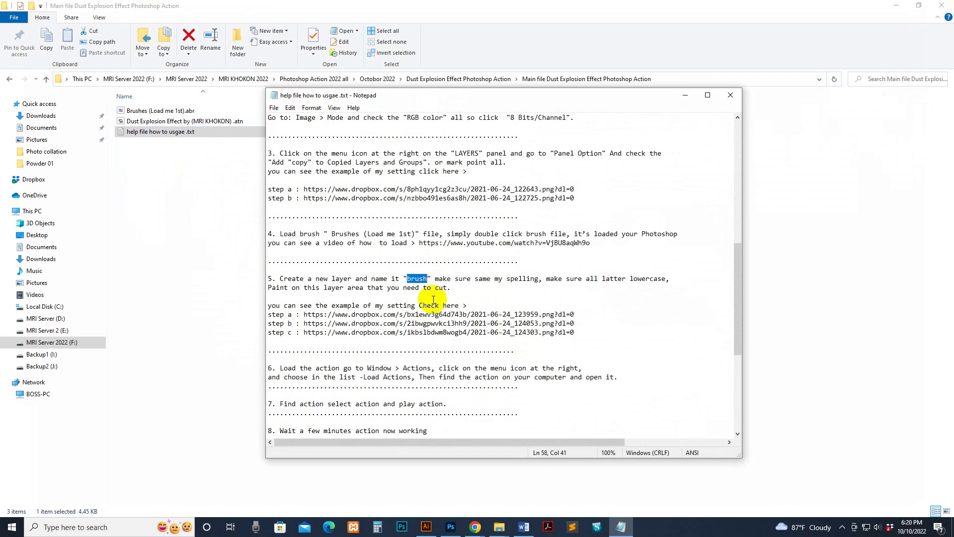
pyautogui.moveTo(475, 244); pyautogui.dragTo(530, 243)
pyautogui.scroll(6, 505, 258)
pyautogui.scroll(-4, 456, 248)
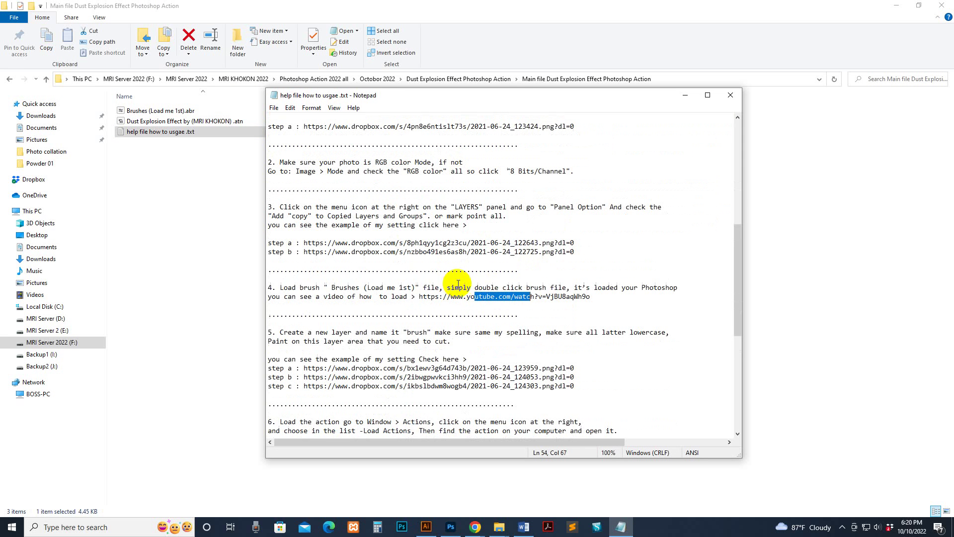
pyautogui.moveTo(419, 296); pyautogui.dragTo(581, 302)
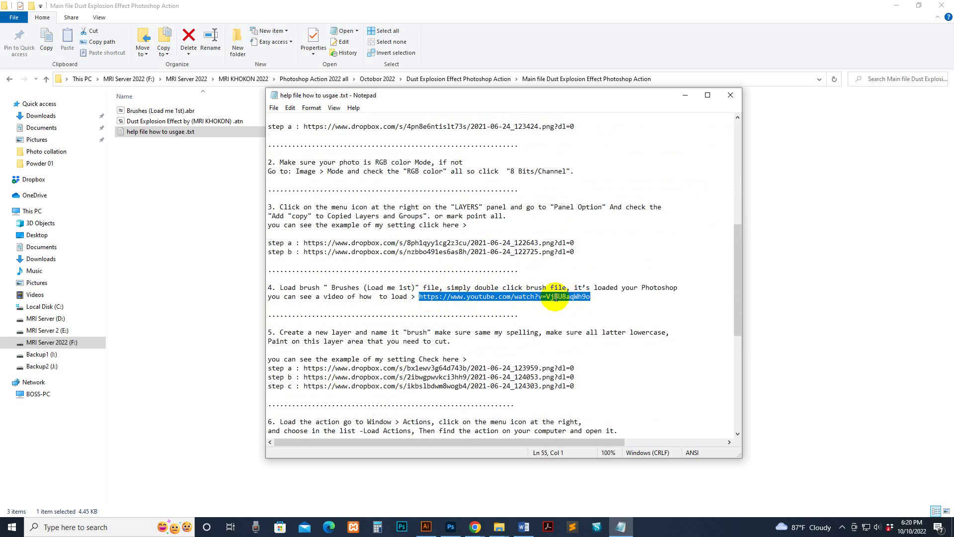
pyautogui.scroll(9, 547, 297)
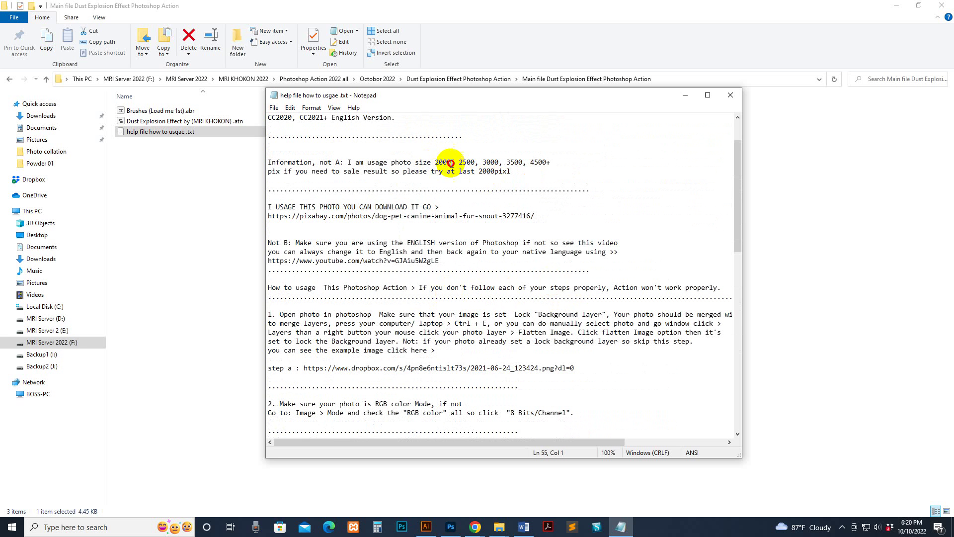
pyautogui.moveTo(436, 162); pyautogui.dragTo(511, 171)
pyautogui.click(730, 95)
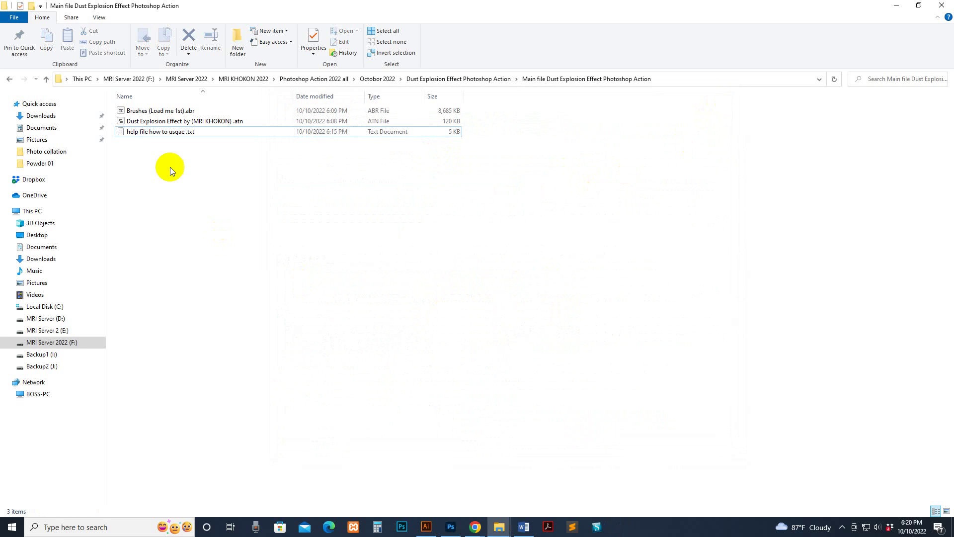
# Step: Select Brushes (Load me 1st).abr in the folder, switch to Photoshop and move the Actions panel clear of the Layers panel
pyautogui.click(132, 110)
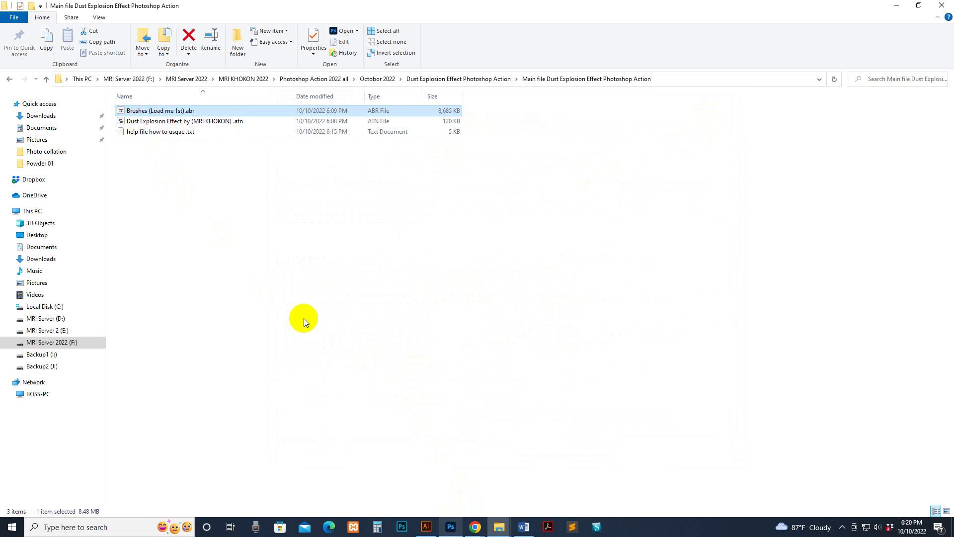
pyautogui.click(430, 435)
pyautogui.click(450, 528)
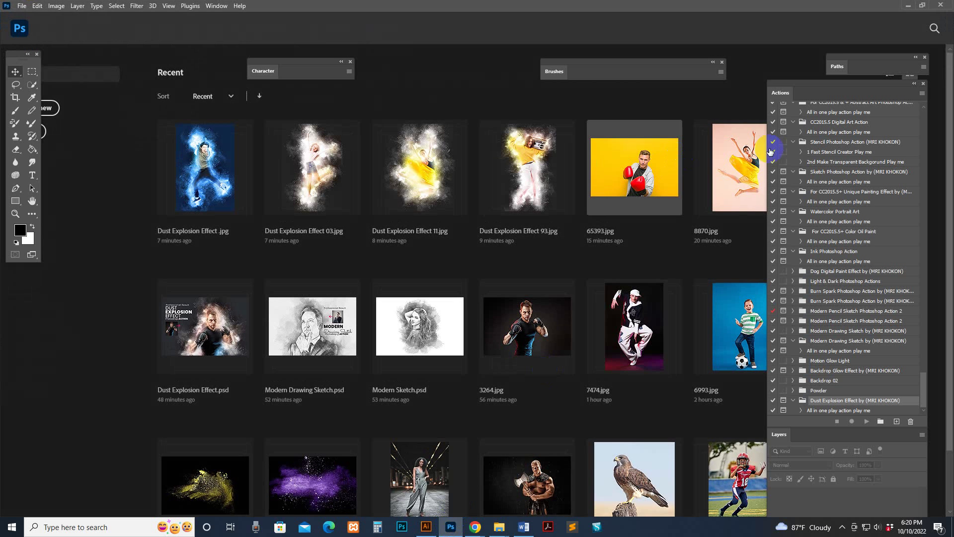
pyautogui.moveTo(804, 96); pyautogui.dragTo(773, 69)
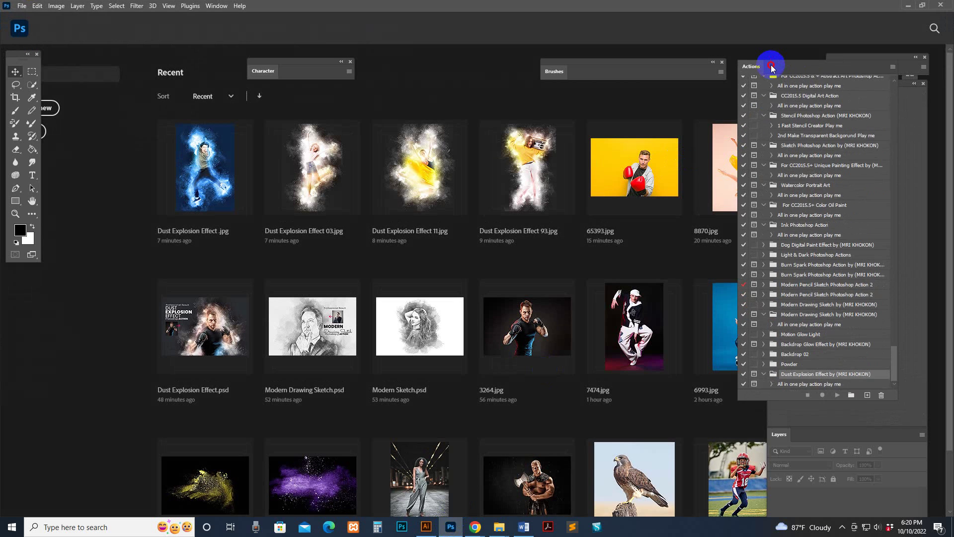
# Step: Show the Brushes panel, start importing brushes and browse to the Main file Dust Explosion Effect Photoshop Action folder
pyautogui.click(218, 6)
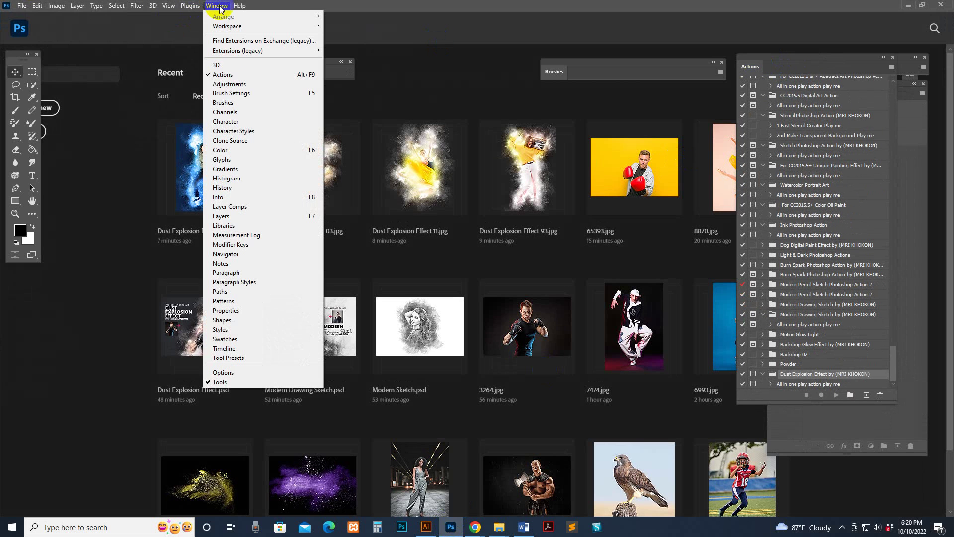
pyautogui.click(229, 104)
pyautogui.click(720, 72)
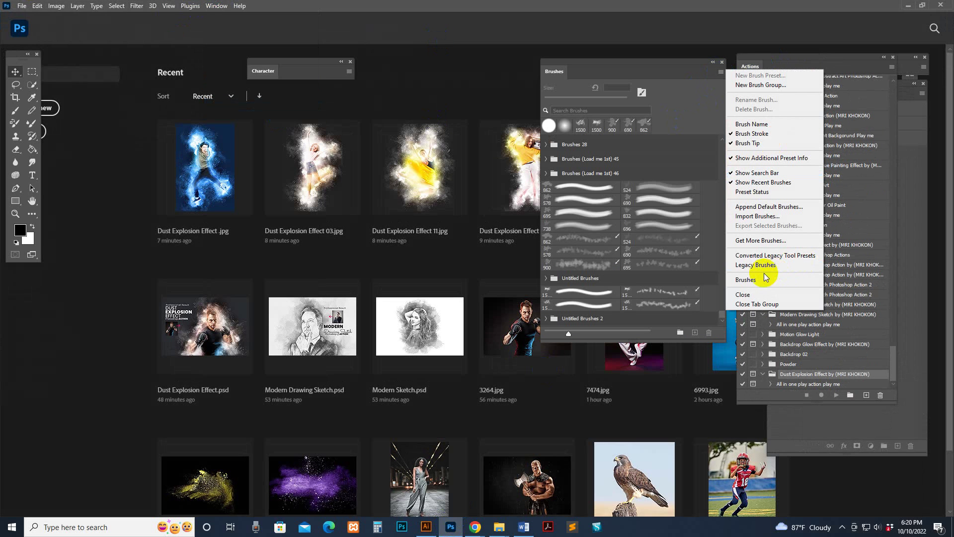
pyautogui.click(758, 218)
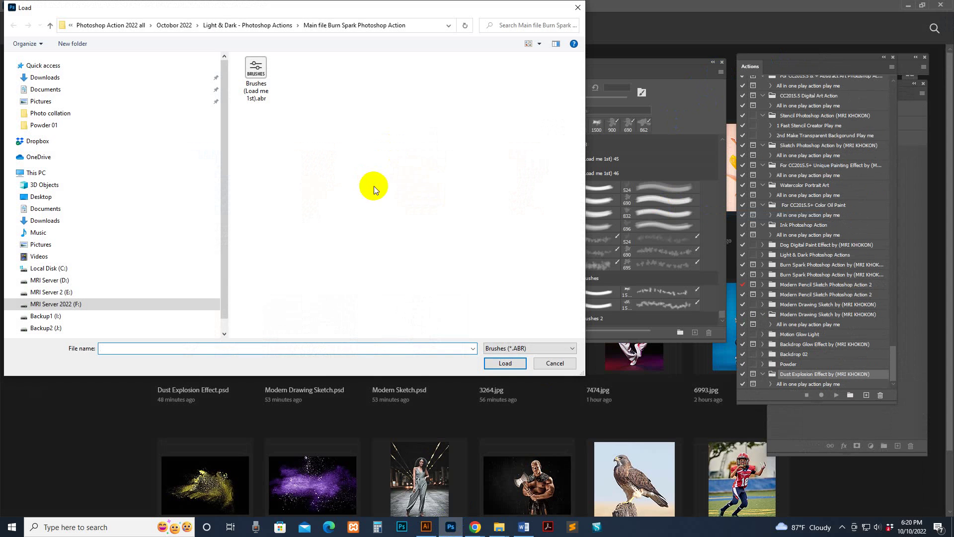
pyautogui.click(43, 125)
pyautogui.click(590, 270)
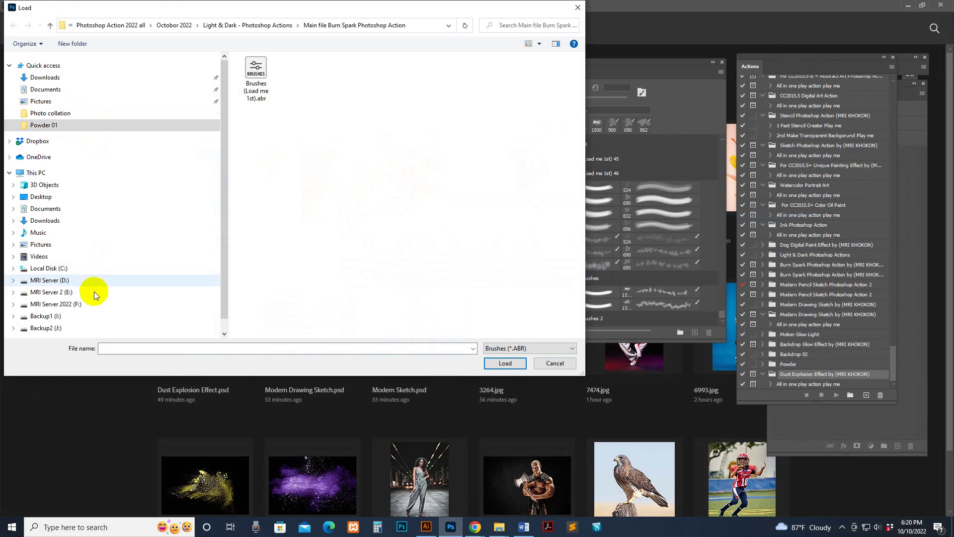
pyautogui.scroll(-1, 94, 292)
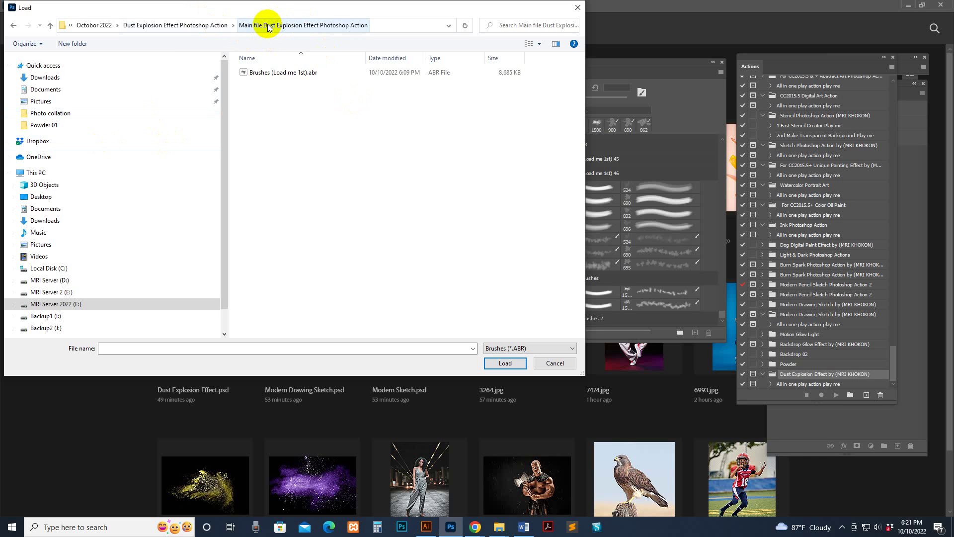
# Step: Reopen the main file folder from its parent Dust Explosion Effect Photoshop Action folder and load Brushes (Load me 1st).abr
pyautogui.click(206, 26)
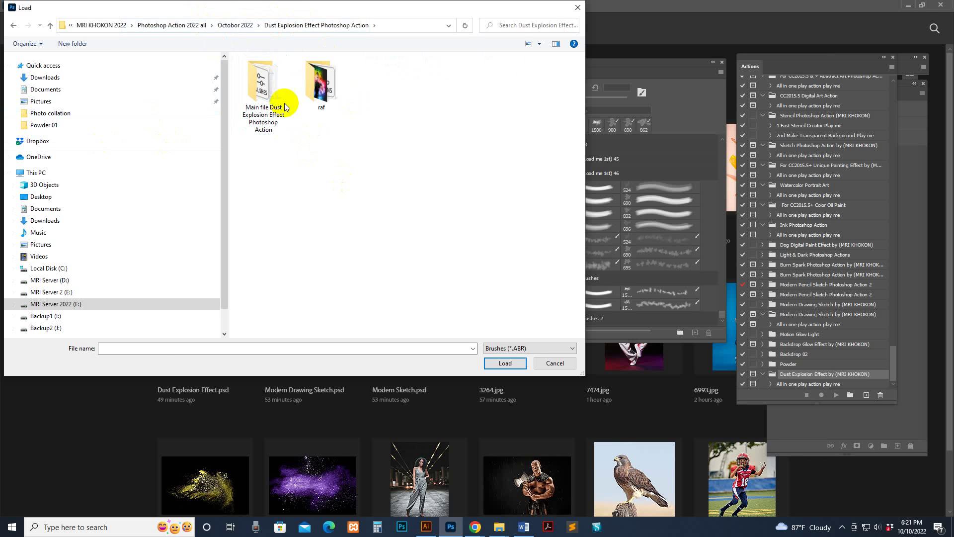
pyautogui.doubleClick(278, 87)
pyautogui.click(283, 79)
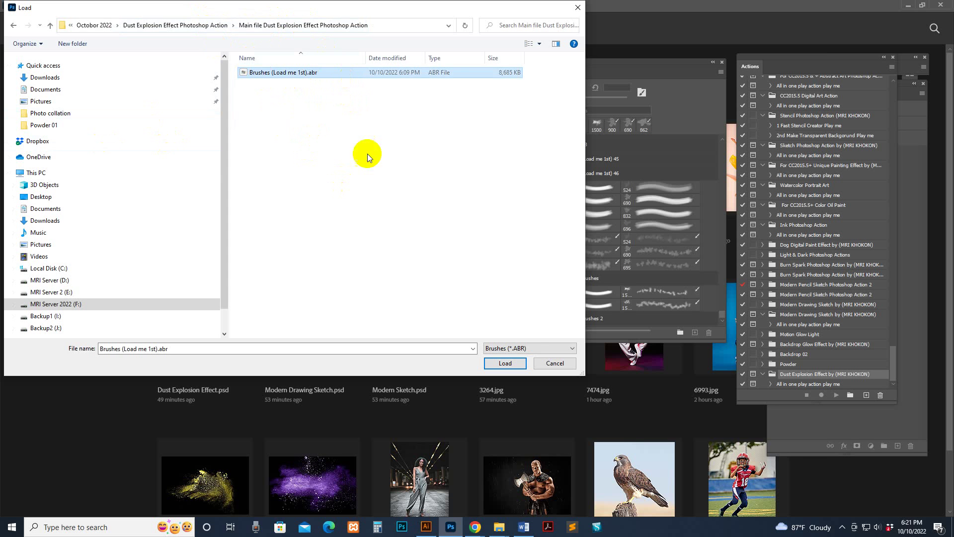
pyautogui.click(510, 363)
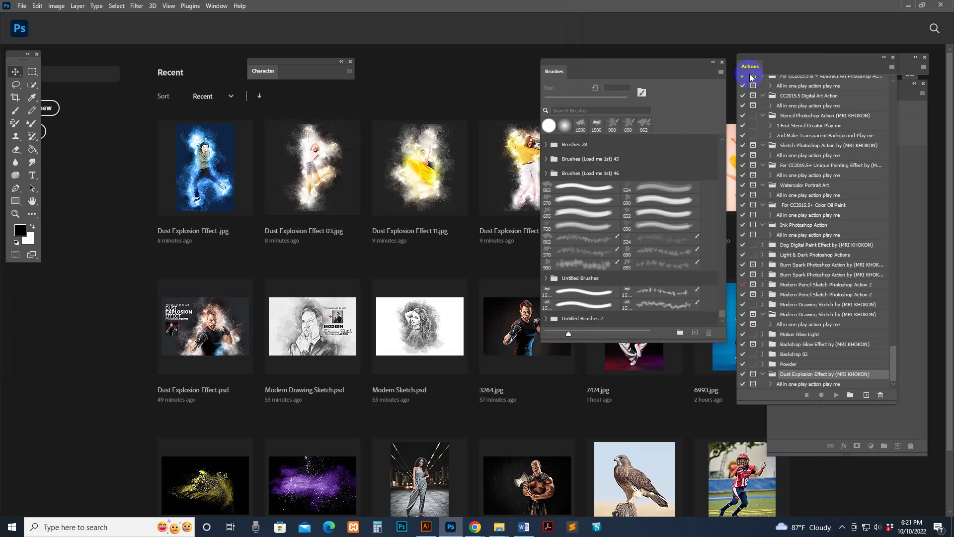
# Step: Close the Brushes panel, redisplay the Actions panel and float it beside the toolbox, showing the end of its list
pyautogui.click(722, 62)
pyautogui.moveTo(778, 68); pyautogui.dragTo(809, 119)
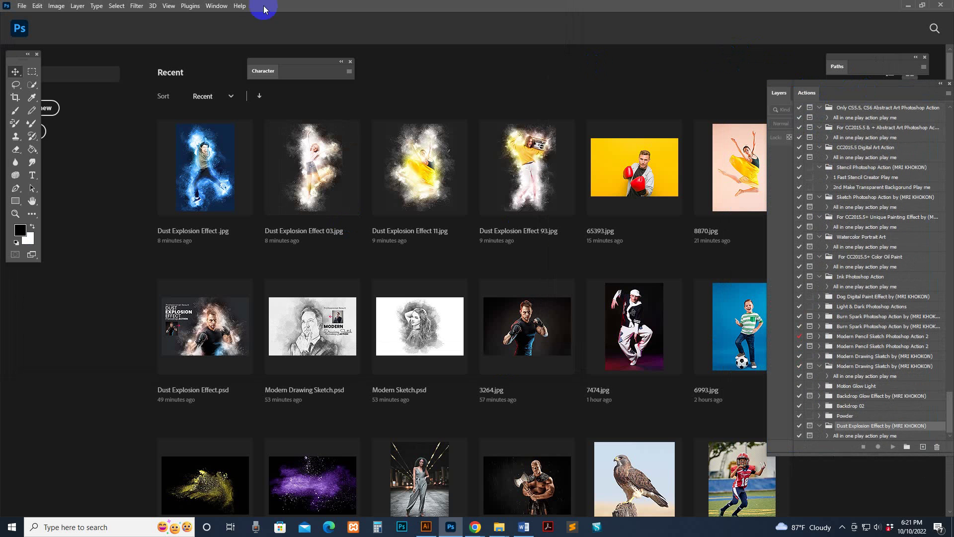
pyautogui.click(216, 5)
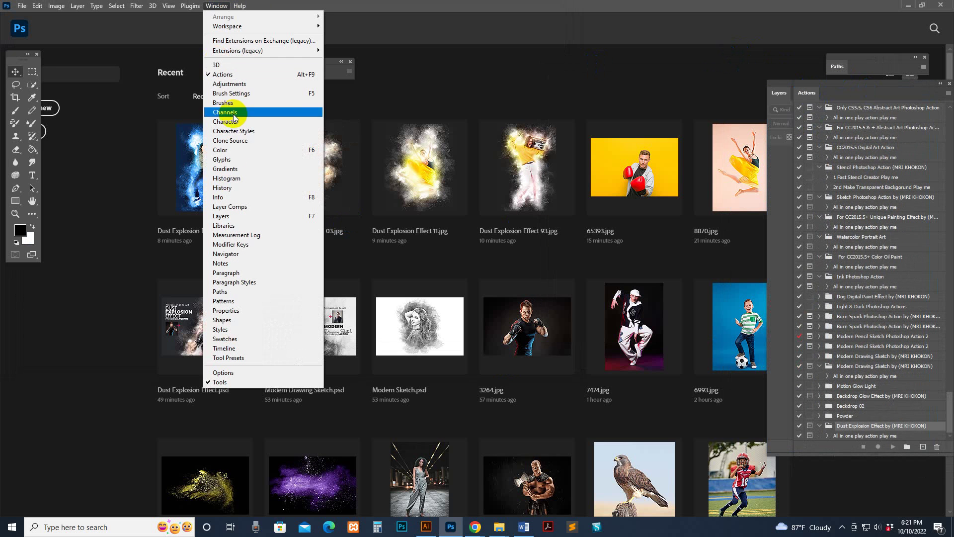
pyautogui.click(222, 74)
pyautogui.click(217, 5)
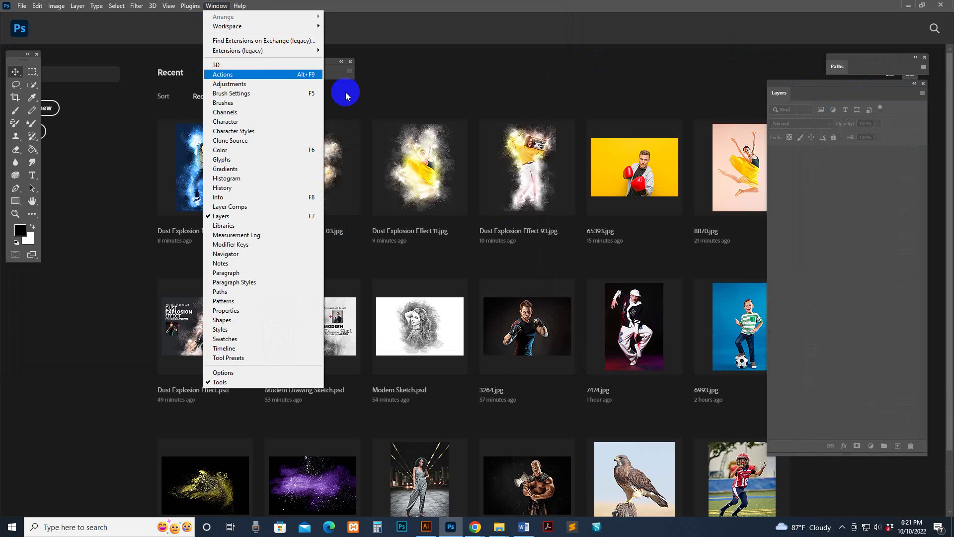
pyautogui.click(308, 72)
pyautogui.moveTo(816, 90); pyautogui.dragTo(83, 59)
pyautogui.moveTo(205, 383); pyautogui.dragTo(209, 403)
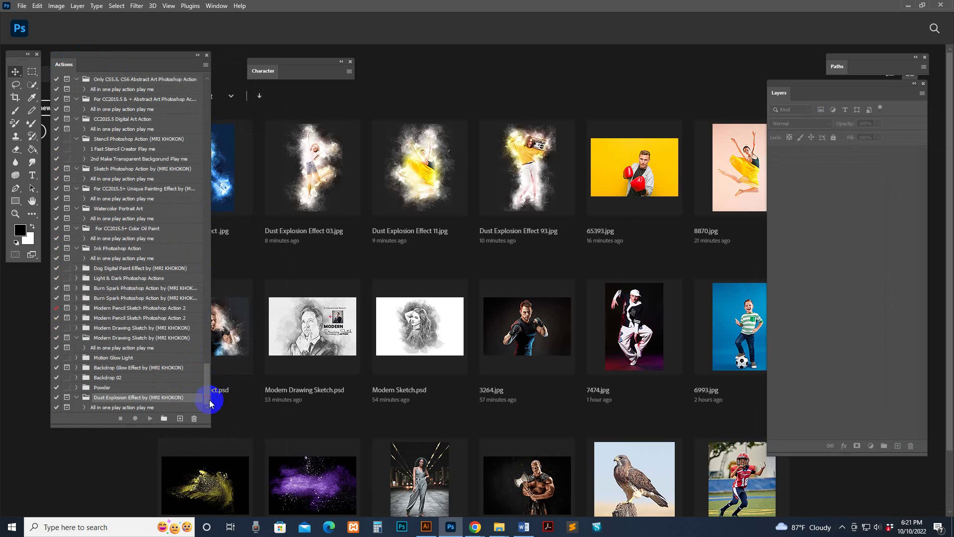
# Step: Start loading an action set and go to the Main file Dust Explosion Effect Photoshop Action folder using the copied path
pyautogui.click(205, 65)
pyautogui.click(238, 251)
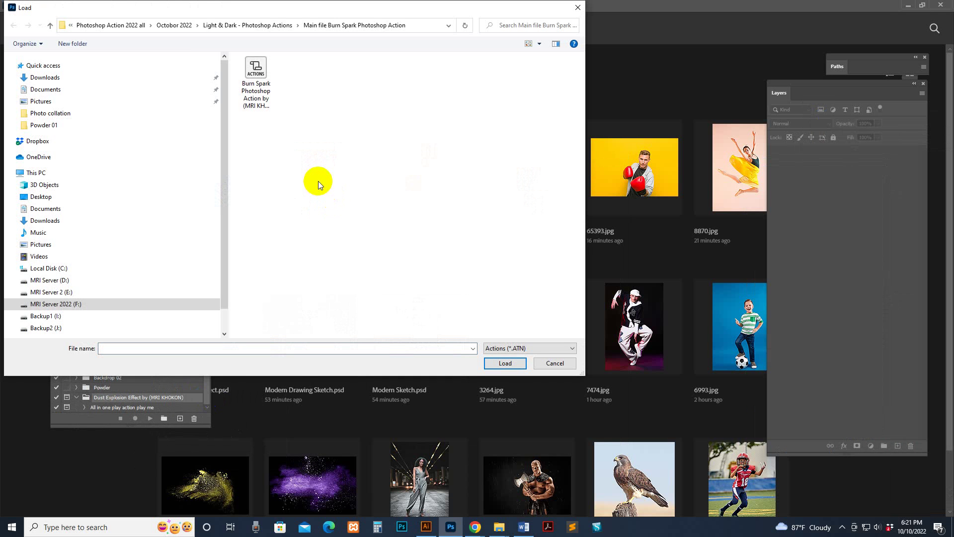
pyautogui.click(419, 24)
pyautogui.hotkey('ctrl', 'v')
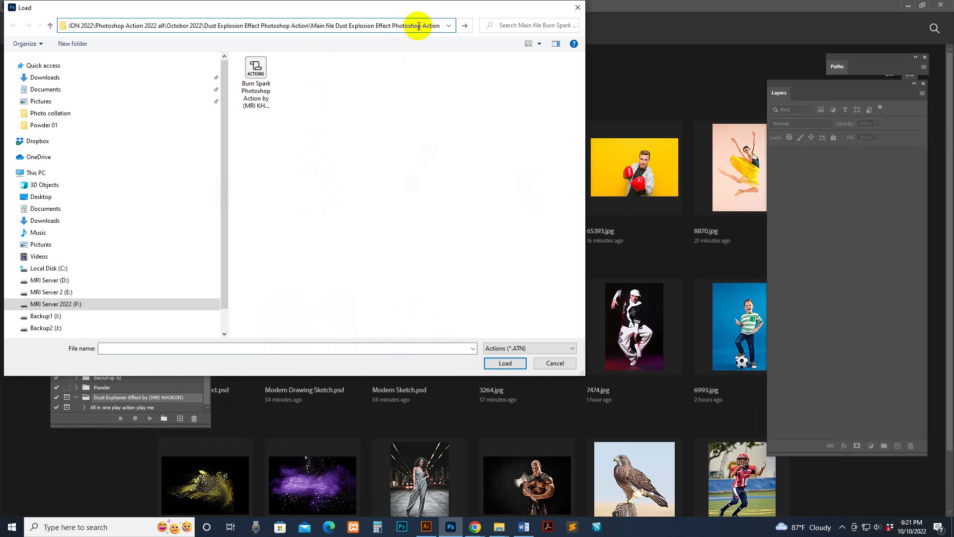
pyautogui.press('Return')
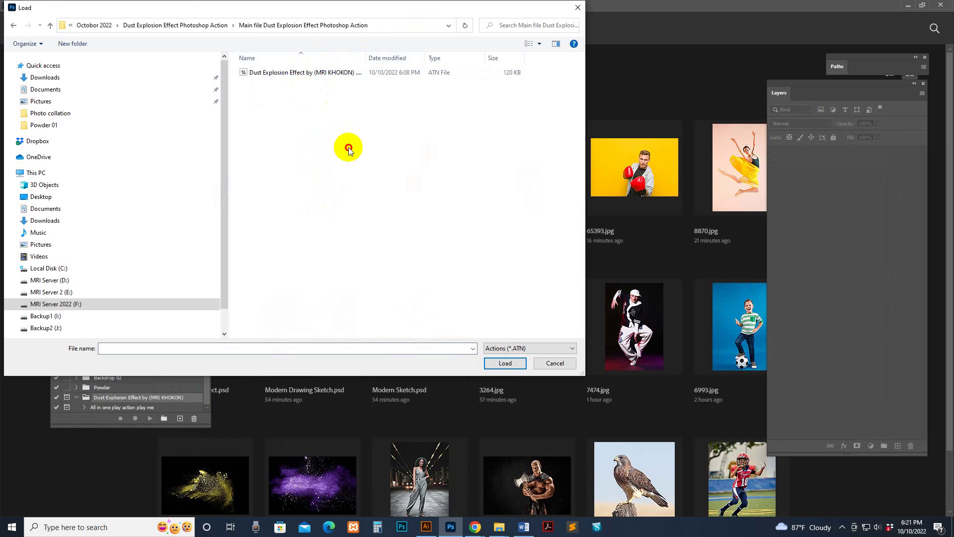
# Step: Load the Dust Explosion Effect .atn file and select its action All in one play action play me
pyautogui.click(195, 25)
pyautogui.doubleClick(266, 112)
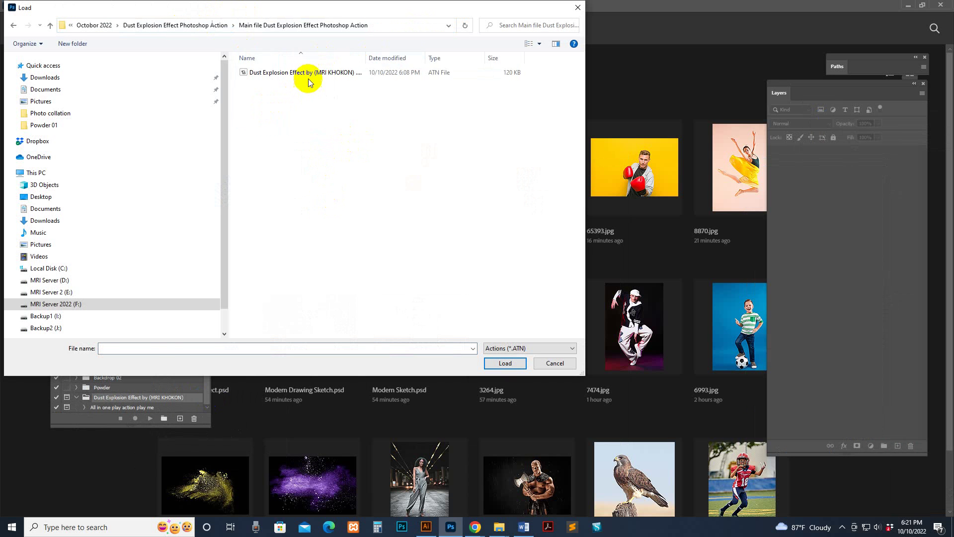
pyautogui.click(306, 73)
pyautogui.doubleClick(374, 57)
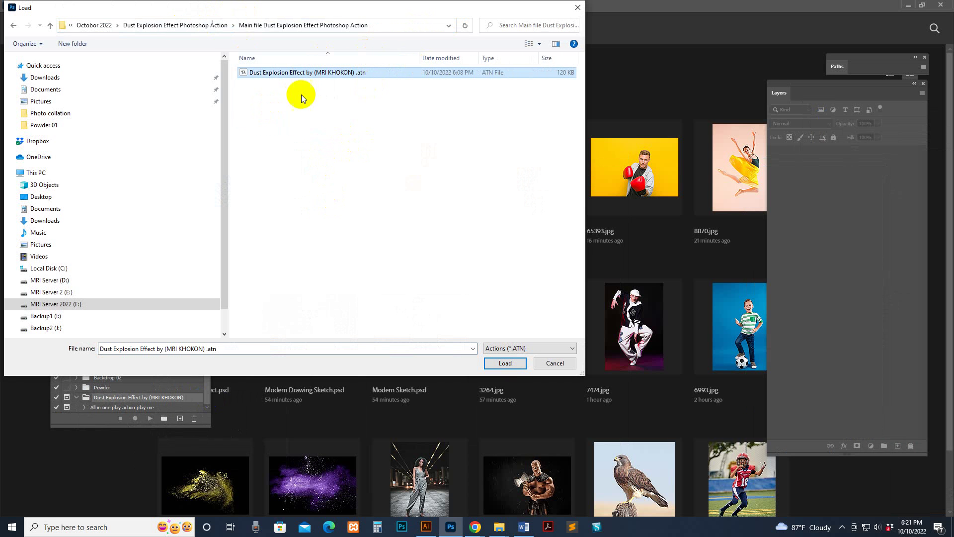
pyautogui.click(505, 364)
pyautogui.moveTo(212, 385)
pyautogui.mouseDown()
pyautogui.moveTo(212, 324)
pyautogui.moveTo(207, 393)
pyautogui.mouseUp()
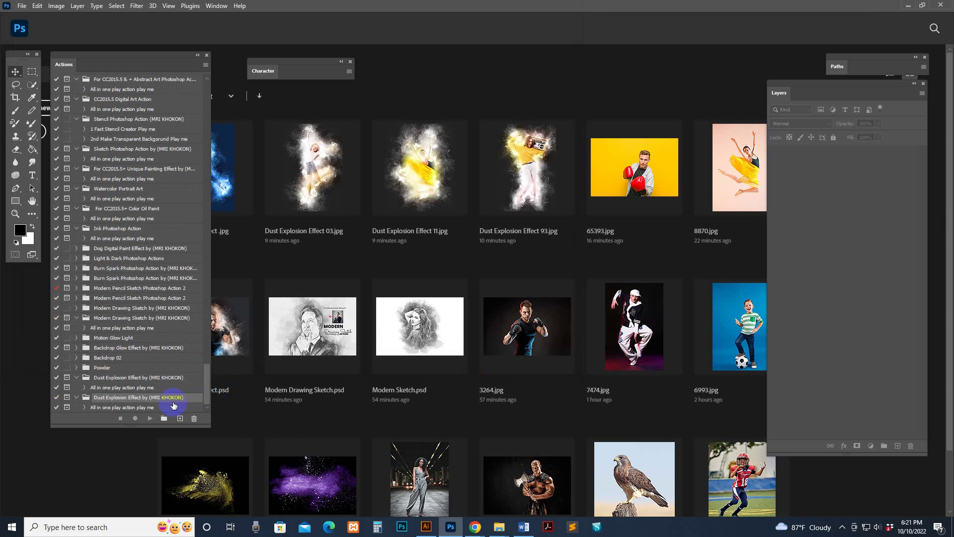
pyautogui.click(139, 408)
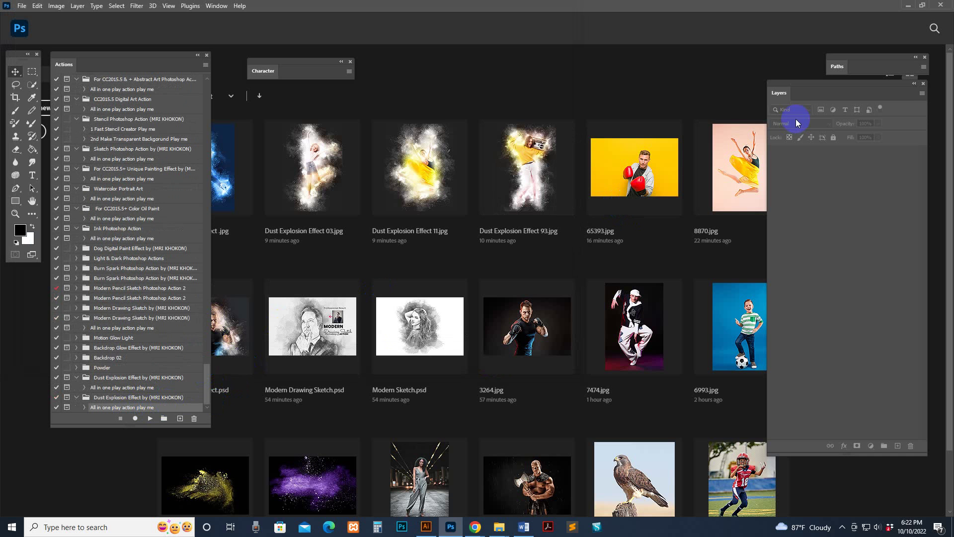
# Step: Move the Layers panel slightly outward and open the recent photo 8870.jpg
pyautogui.moveTo(792, 94); pyautogui.dragTo(806, 99)
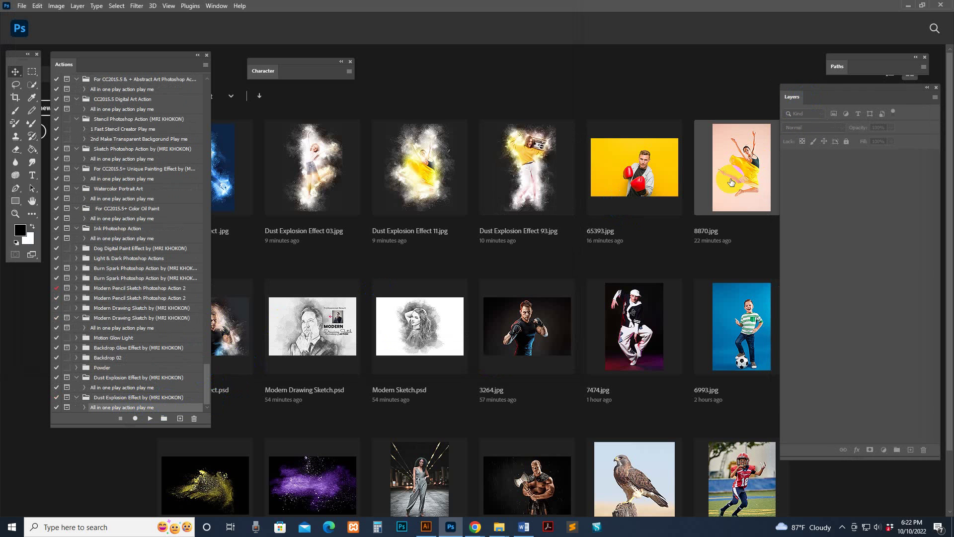
pyautogui.click(727, 172)
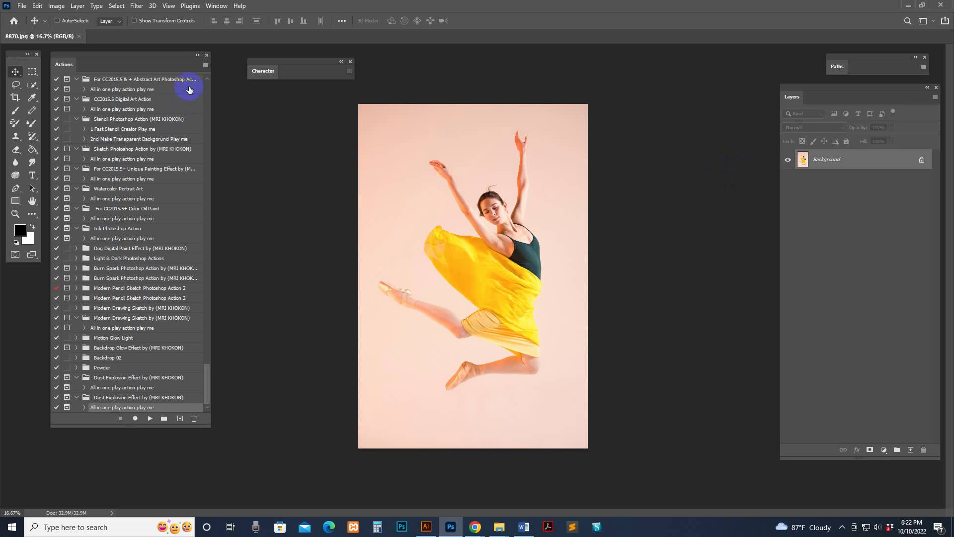
# Step: Resize the photo to a height of 3000 pixels, keeping its proportions linked
pyautogui.click(59, 7)
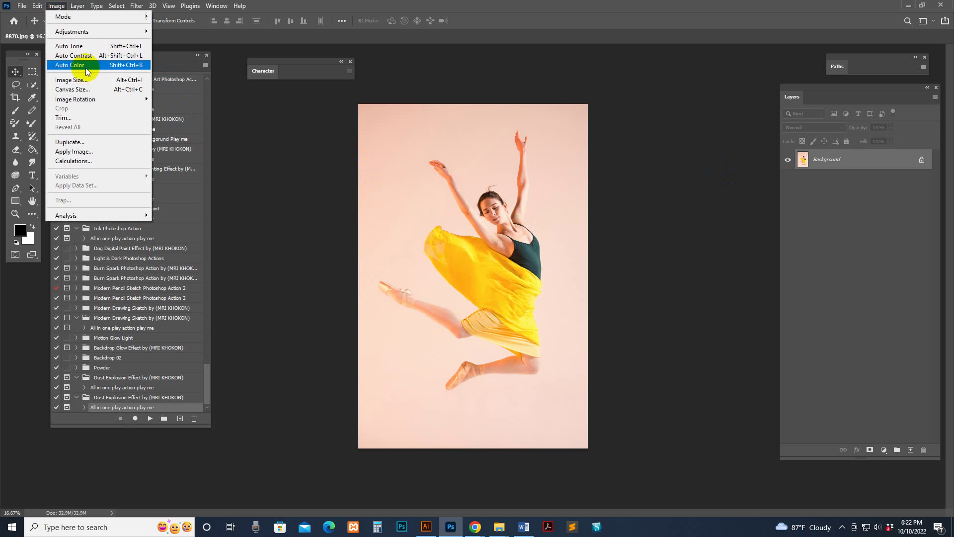
pyautogui.click(181, 81)
pyautogui.doubleClick(273, 224)
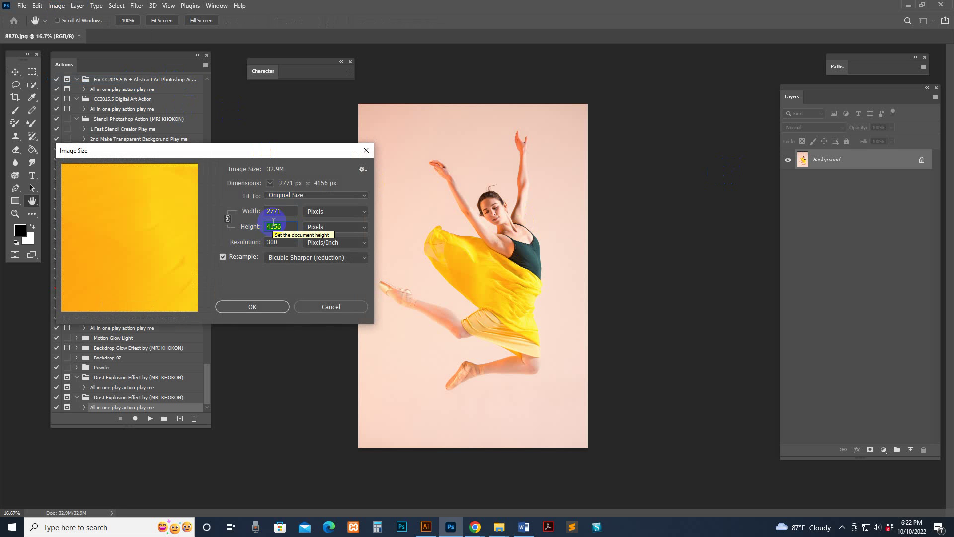
pyautogui.write('3000')
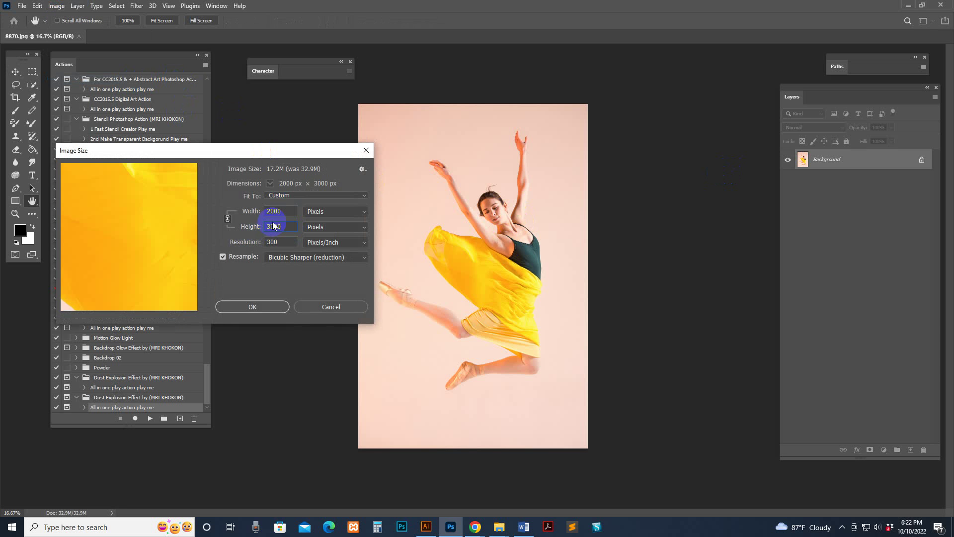
pyautogui.click(252, 306)
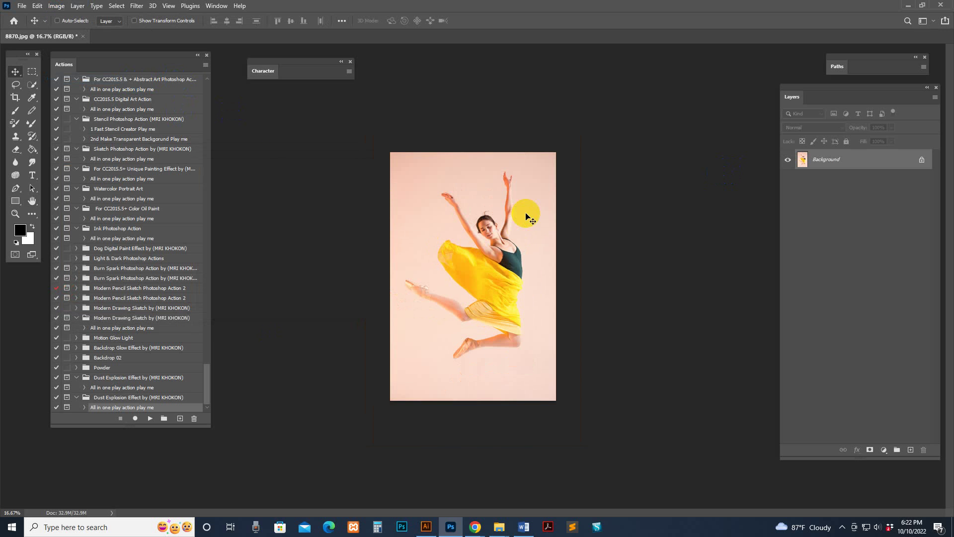
# Step: Zoom the photo to 25% and move the Layers panel closer to it
pyautogui.press('z')
pyautogui.click(512, 259)
pyautogui.moveTo(842, 88); pyautogui.dragTo(722, 89)
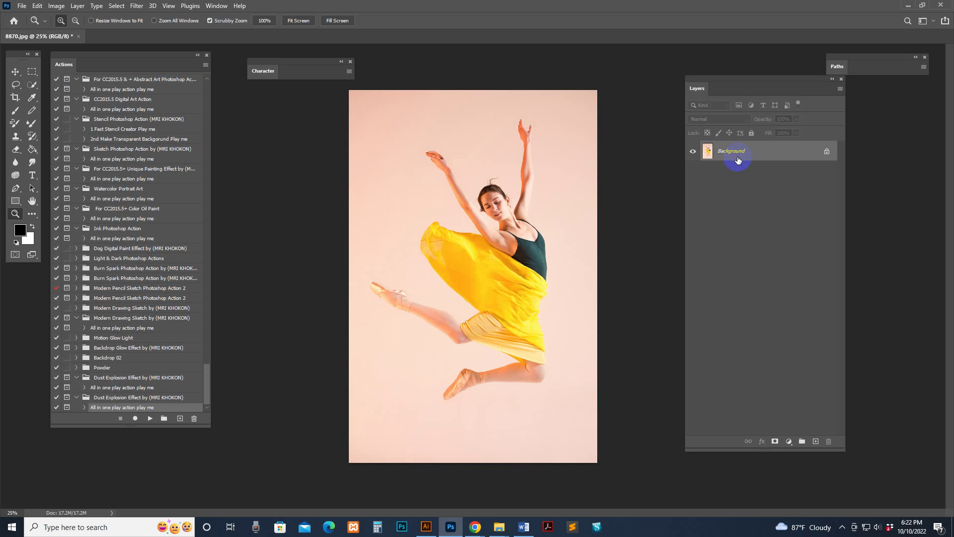
# Step: Convert the Background to a regular layer named Layer 0, and flatten the image into a locked Background again
pyautogui.doubleClick(770, 154)
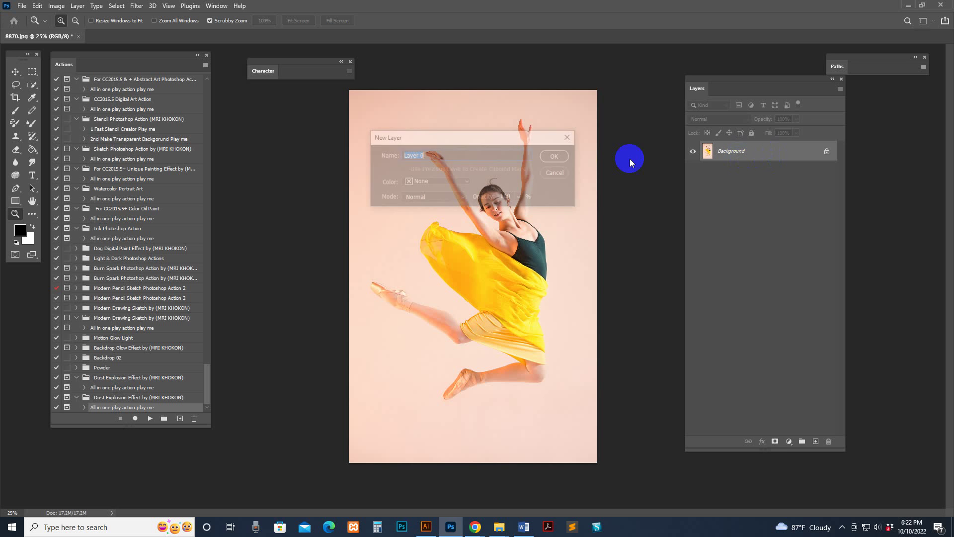
pyautogui.click(566, 156)
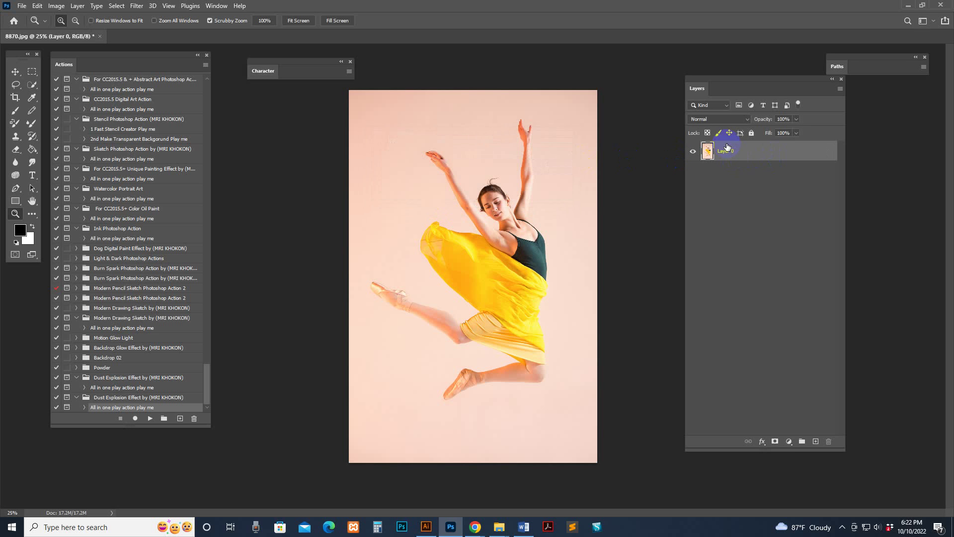
pyautogui.rightClick(762, 157)
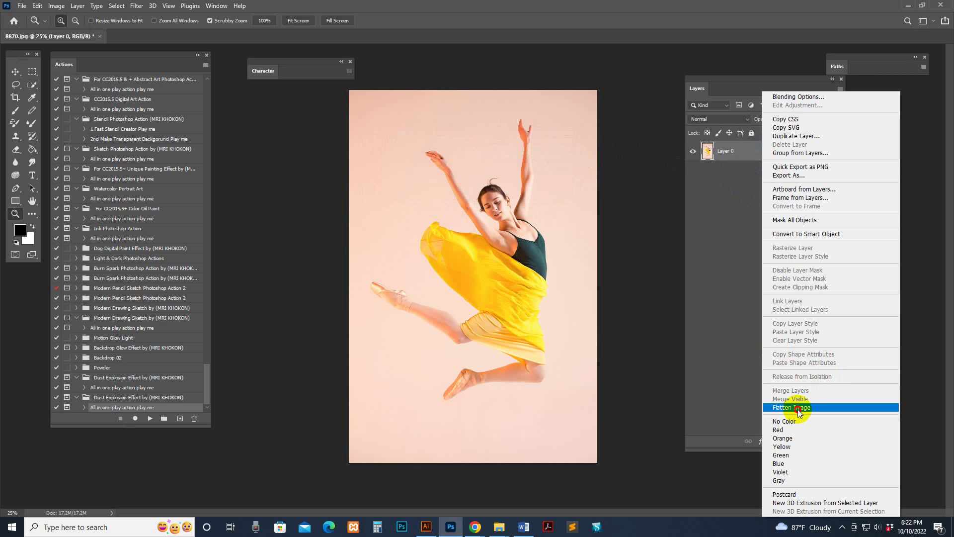
pyautogui.click(798, 409)
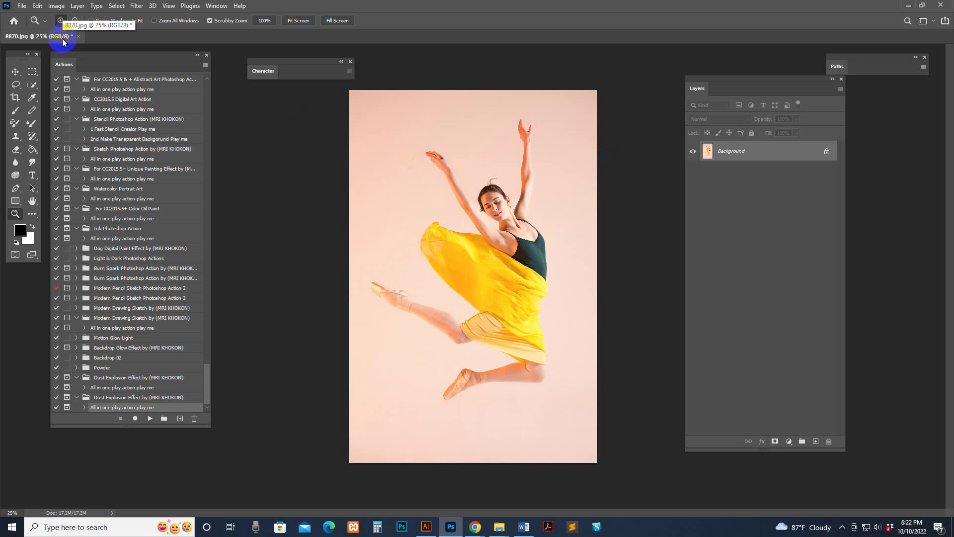
# Step: Set the image's colour mode to RGB Color
pyautogui.click(57, 5)
pyautogui.click(63, 16)
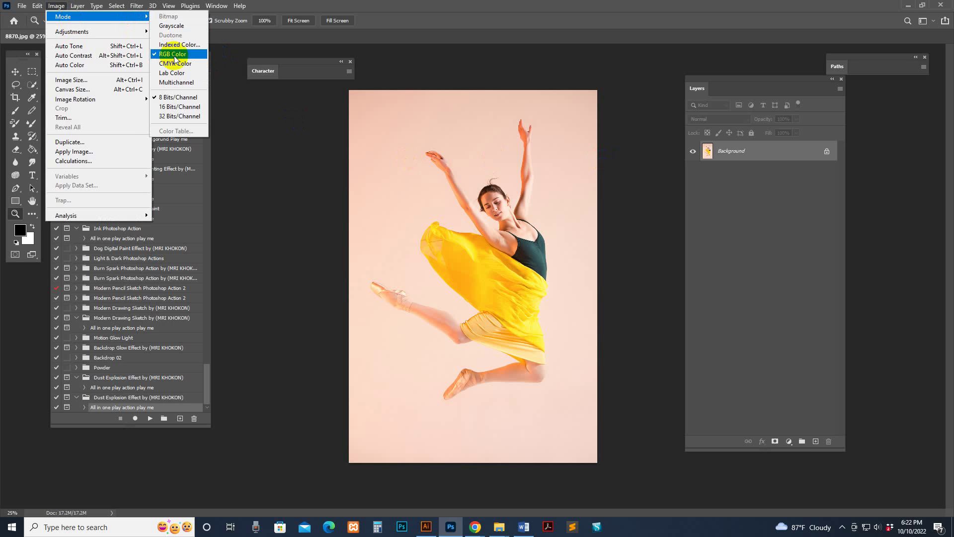
pyautogui.click(173, 56)
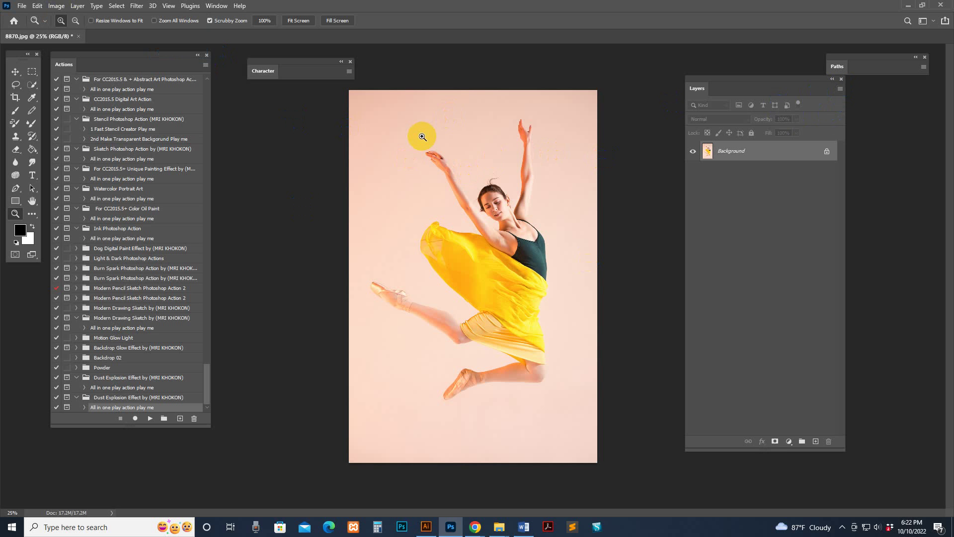
# Step: Set the Layers panel options to small thumbnails showing the entire document, with default masks, expanded new effects and added "copy" enabled
pyautogui.moveTo(840, 89); pyautogui.dragTo(845, 91)
pyautogui.click(840, 90)
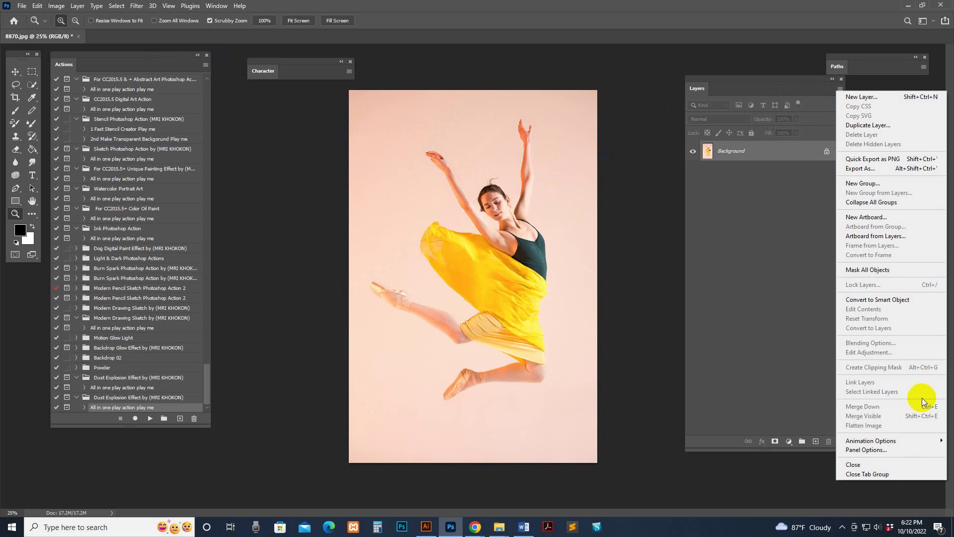
pyautogui.click(866, 450)
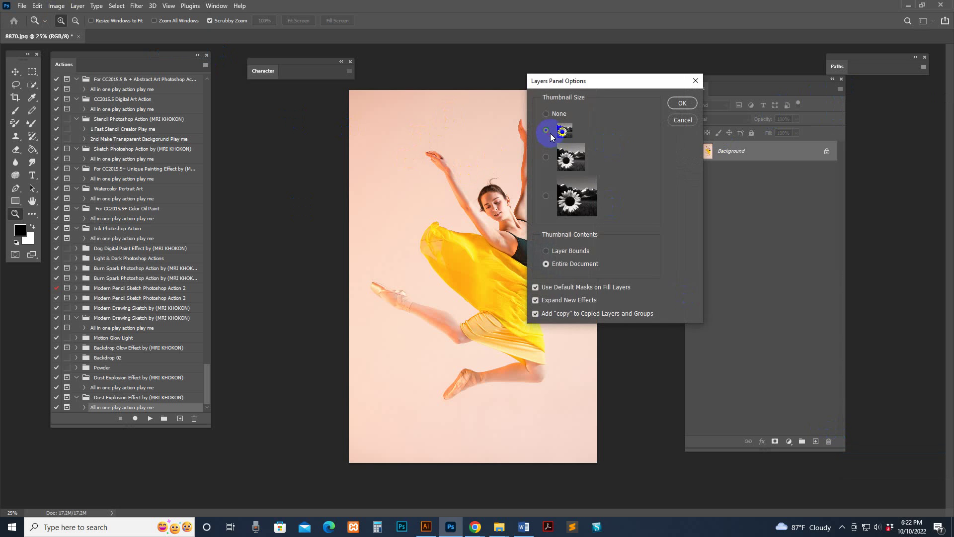
pyautogui.click(550, 255)
pyautogui.click(536, 287)
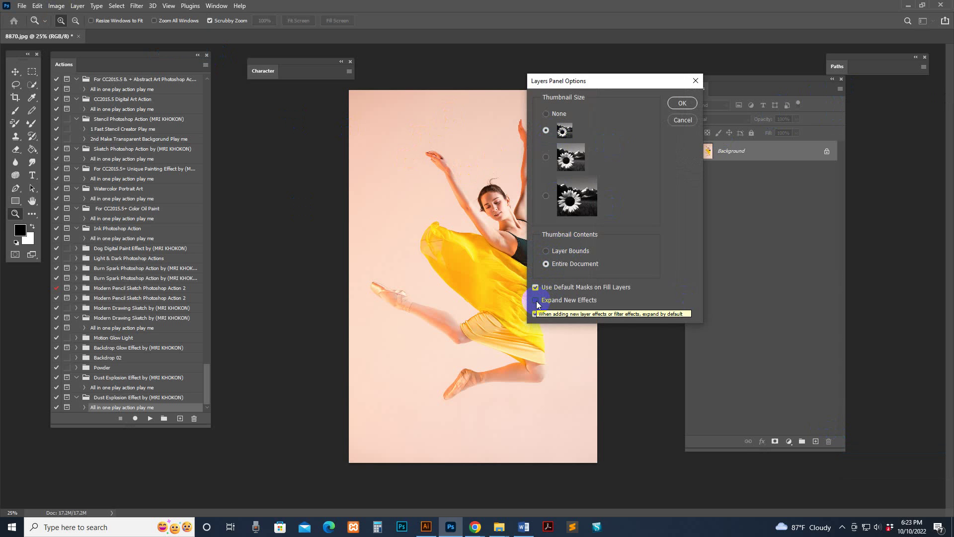
pyautogui.click(535, 300)
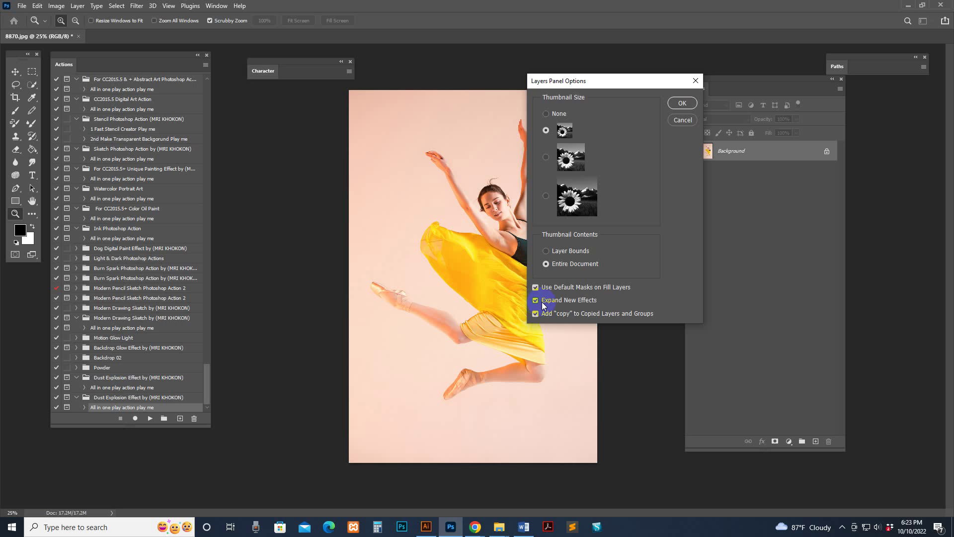
pyautogui.click(536, 314)
pyautogui.click(683, 103)
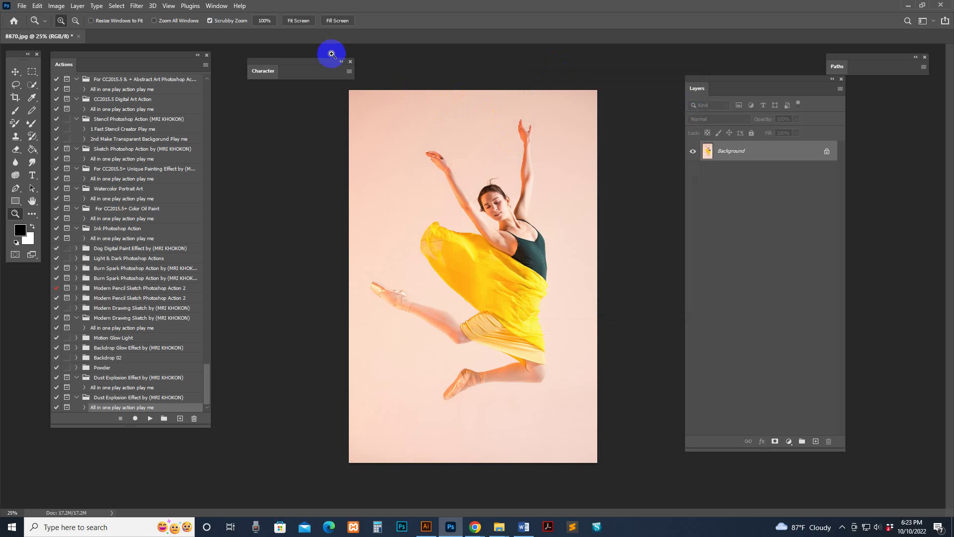
# Step: Close the floating Character panel
pyautogui.click(349, 62)
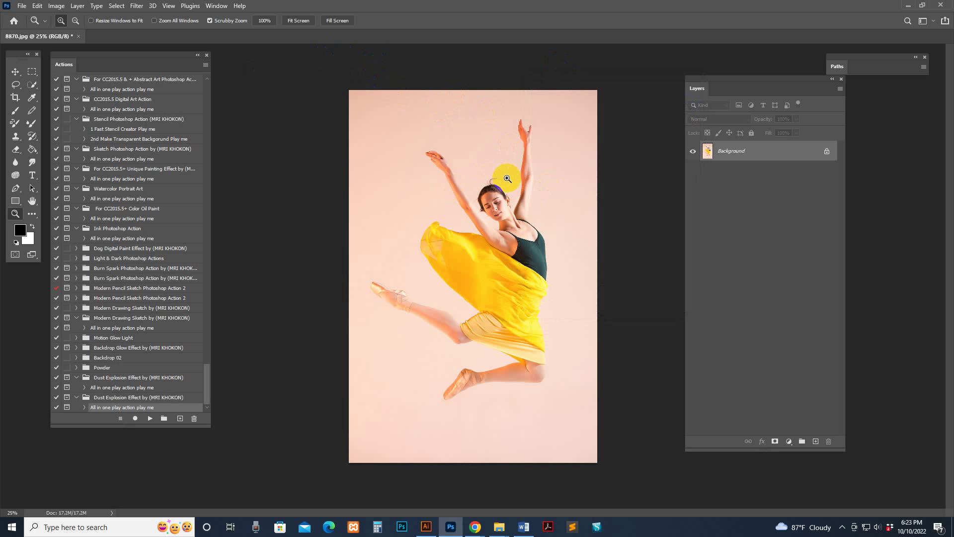
pyautogui.rightClick(454, 295)
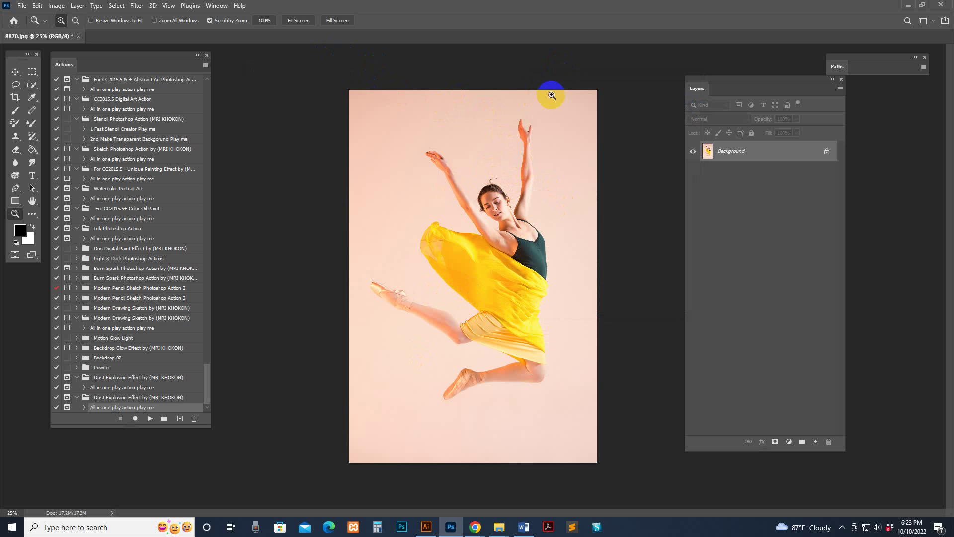
pyautogui.click(281, 161)
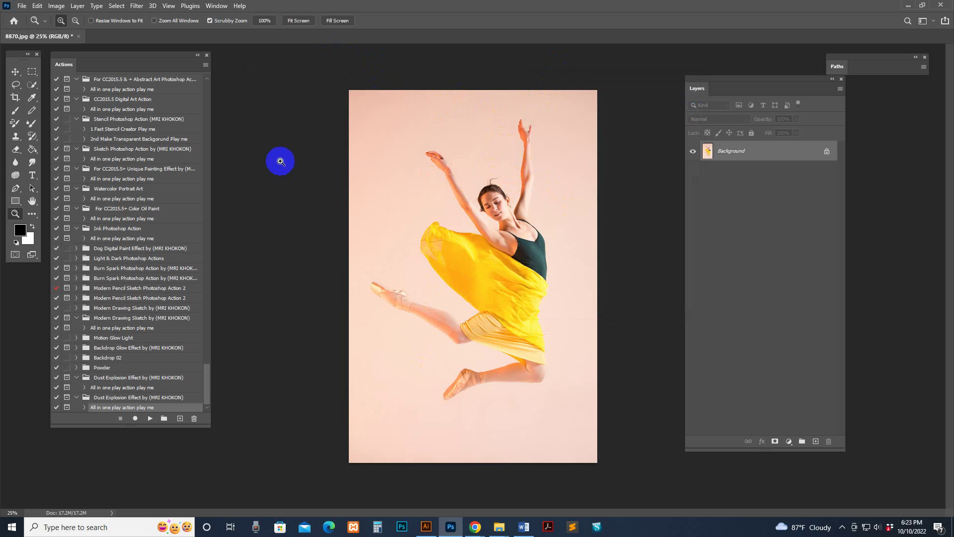
# Step: Try to select the dancer's raised arm and yellow skirt with the Quick Selection tool, and clear that selection
pyautogui.click(33, 85)
pyautogui.rightClick(32, 88)
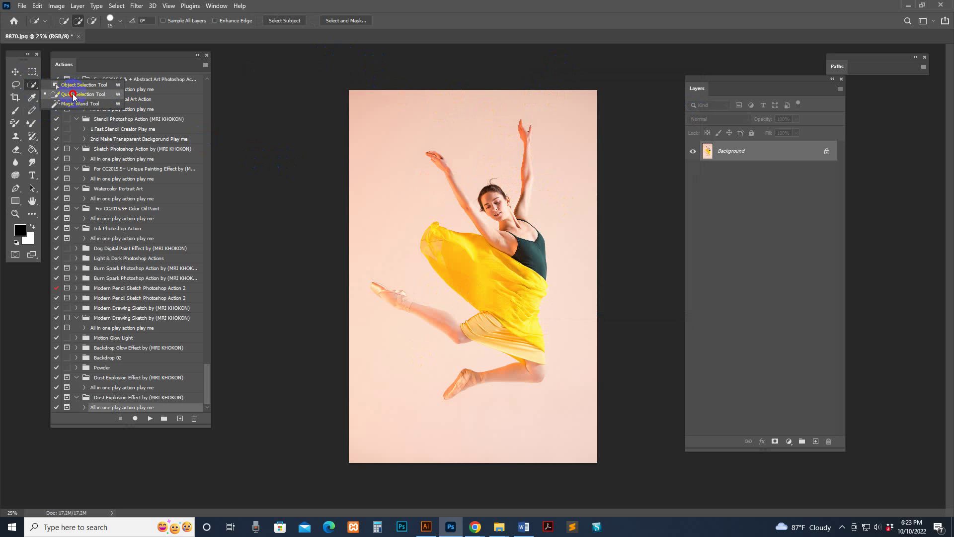
pyautogui.click(73, 96)
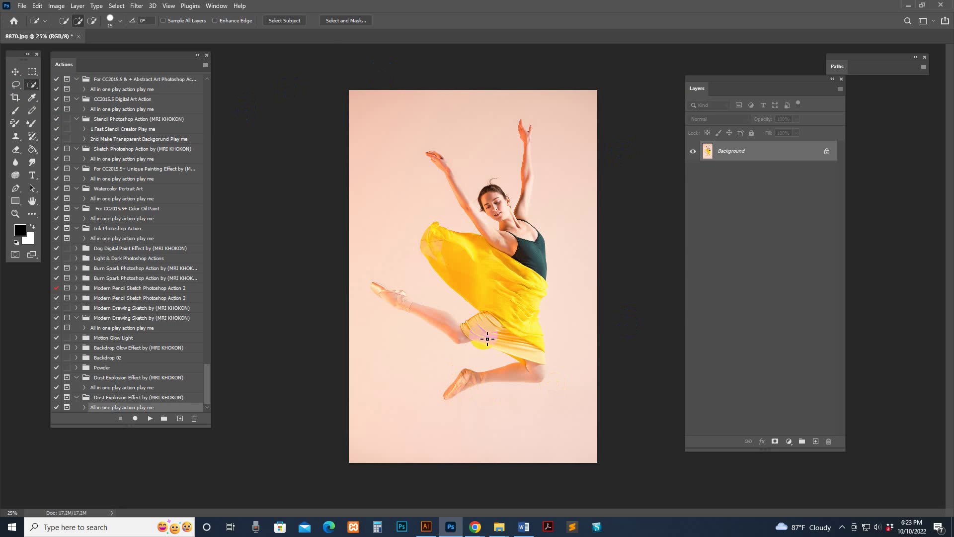
pyautogui.moveTo(431, 152)
pyautogui.mouseDown()
pyautogui.moveTo(464, 207)
pyautogui.moveTo(507, 245)
pyautogui.moveTo(481, 196)
pyautogui.moveTo(495, 224)
pyautogui.moveTo(492, 243)
pyautogui.moveTo(452, 247)
pyautogui.moveTo(454, 255)
pyautogui.moveTo(485, 254)
pyautogui.mouseUp()
pyautogui.hotkey('ctrl', 'd')
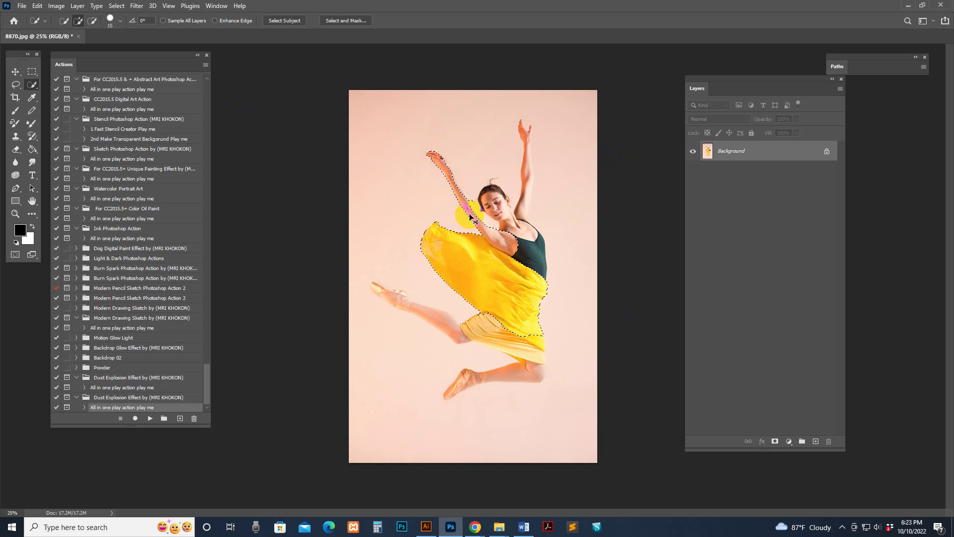
pyautogui.click(438, 156)
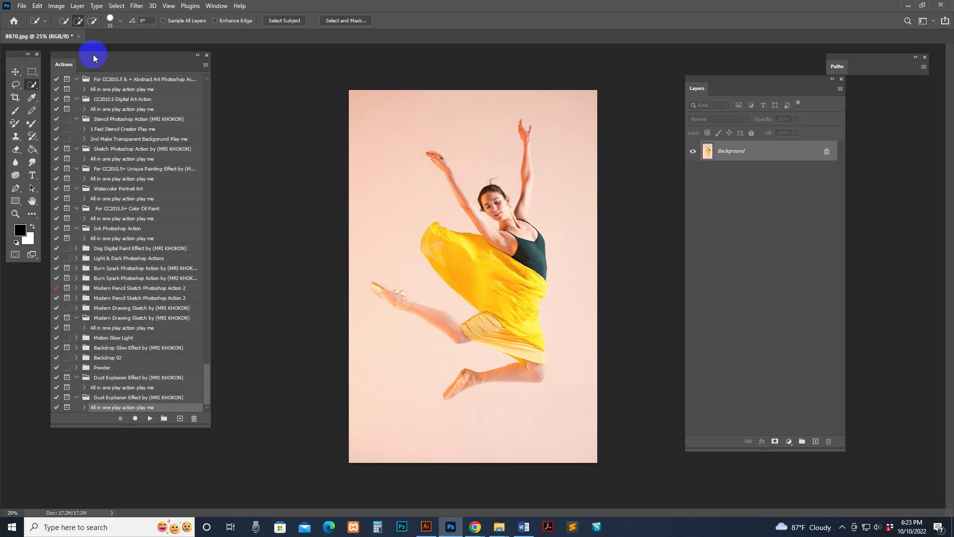
# Step: Select the whole dancer automatically with the Quick Selection tool's Select Subject command
pyautogui.moveTo(33, 88); pyautogui.dragTo(66, 94)
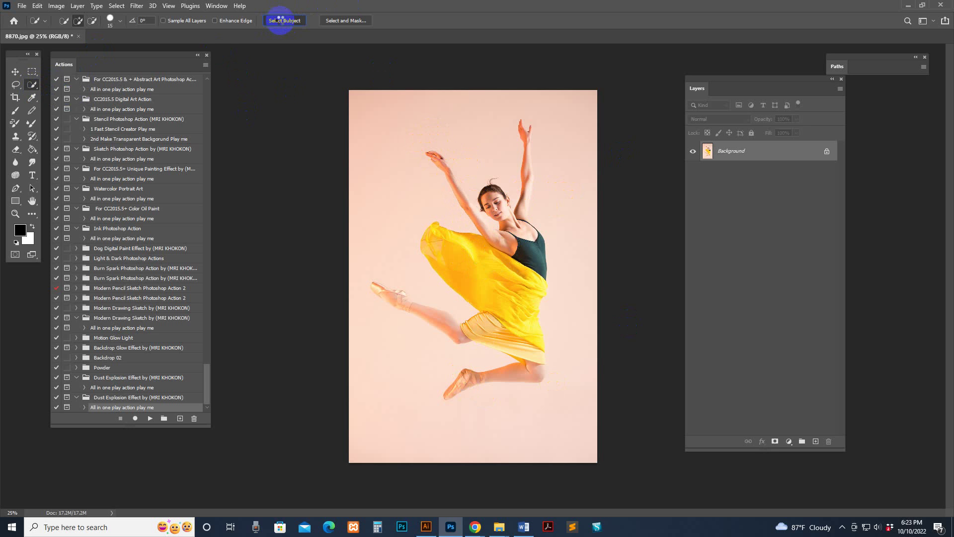
pyautogui.click(282, 21)
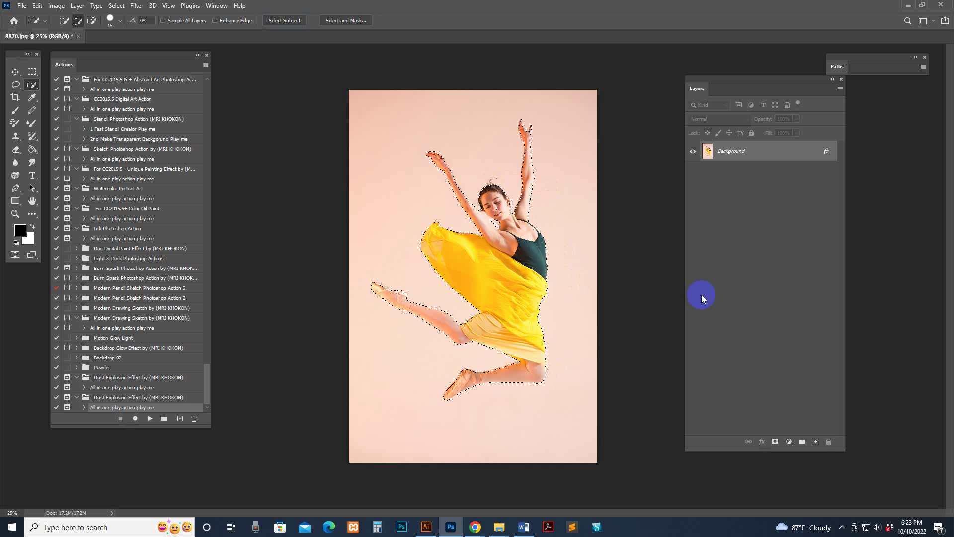
# Step: Add a new layer above the Background and name it brush
pyautogui.click(817, 442)
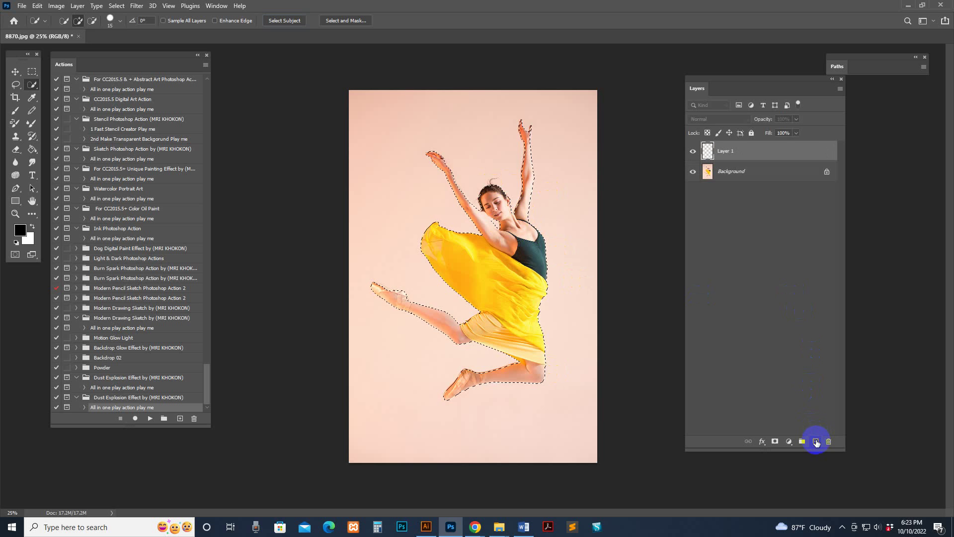
pyautogui.moveTo(758, 95); pyautogui.dragTo(706, 89)
pyautogui.click(724, 156)
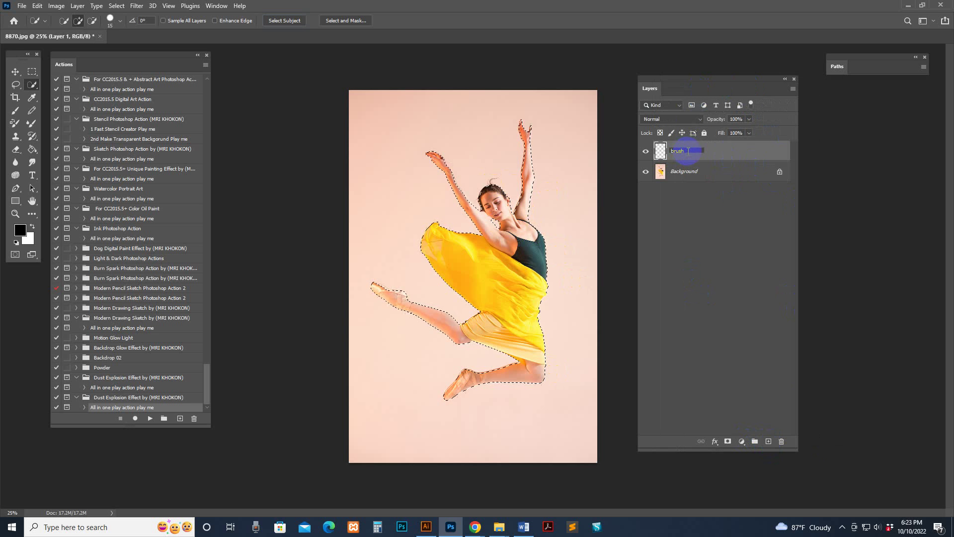
pyautogui.click(726, 156)
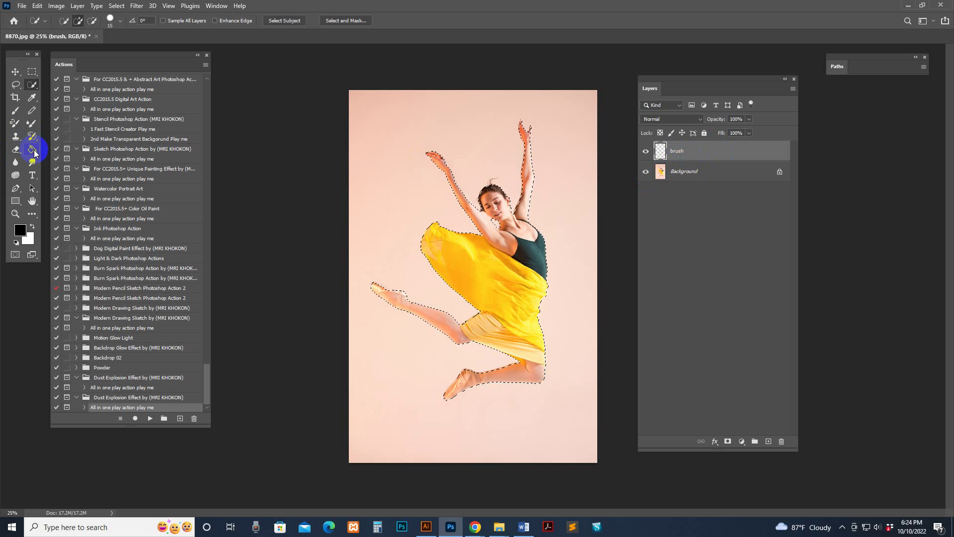
# Step: Set the foreground colour to bright red and fill the dancer selection on the brush layer with the Paint Bucket tool
pyautogui.moveTo(32, 150); pyautogui.dragTo(77, 162)
pyautogui.click(20, 230)
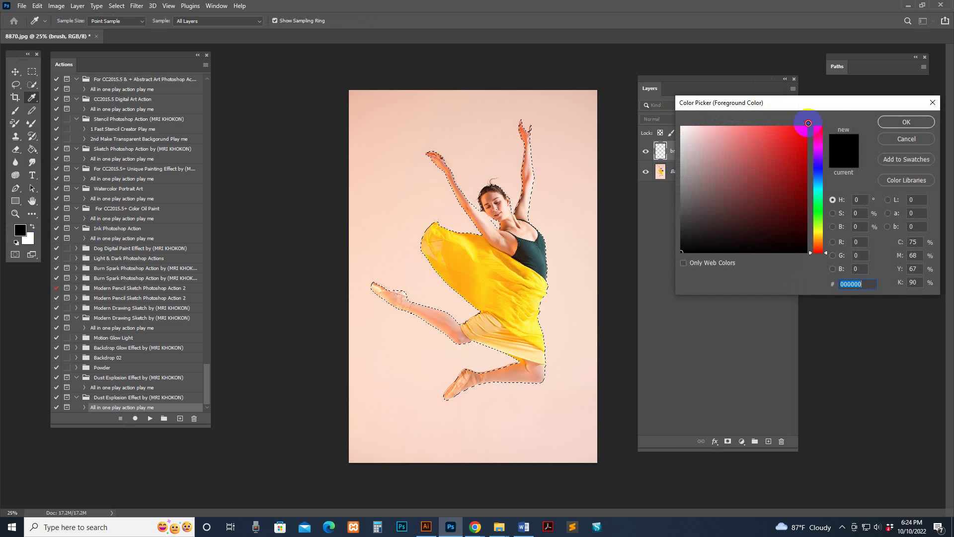
pyautogui.click(807, 126)
pyautogui.click(905, 122)
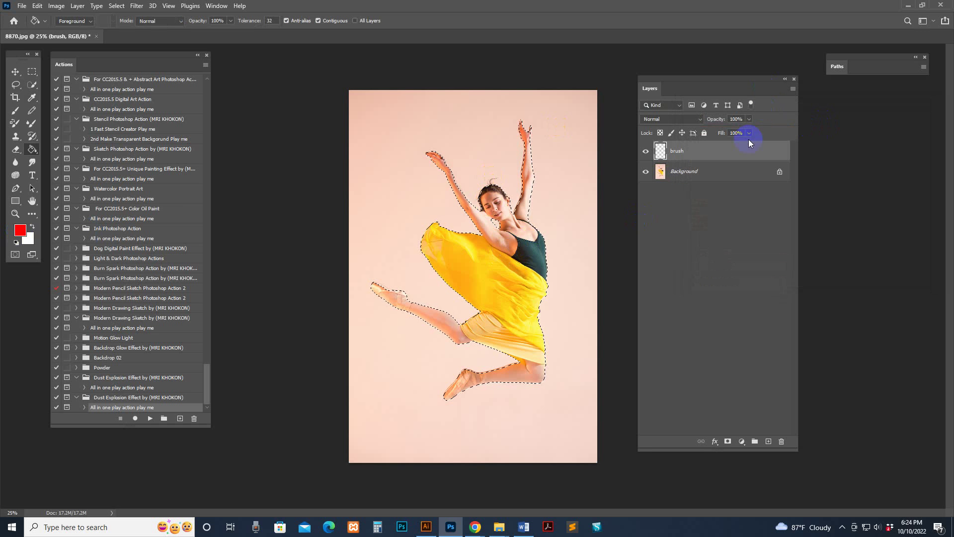
pyautogui.click(519, 270)
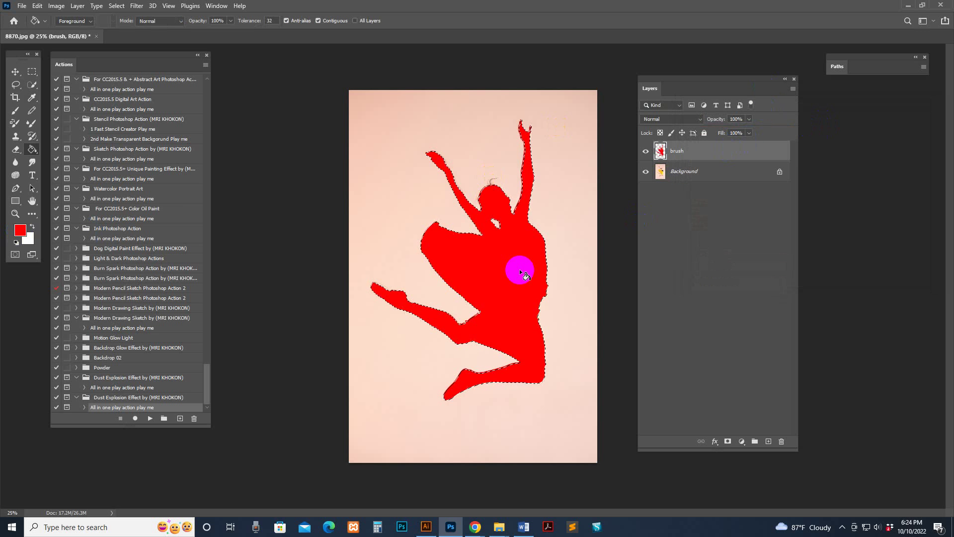
# Step: Compare the red fill with the photo by toggling the brush layer's visibility, and deselect the dancer
pyautogui.hotkey('ctrl', '+')
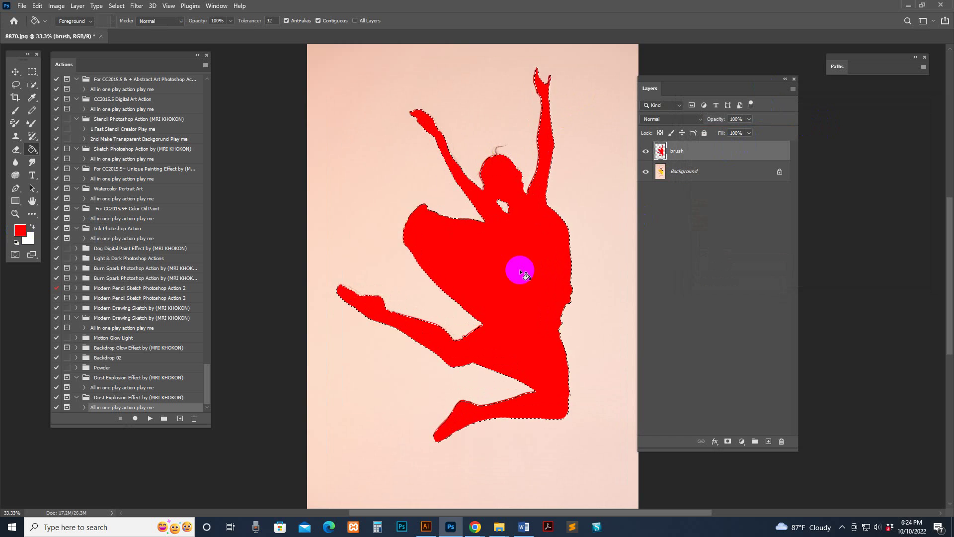
pyautogui.click(648, 155)
pyautogui.click(649, 155)
pyautogui.hotkey('ctrl', '+')
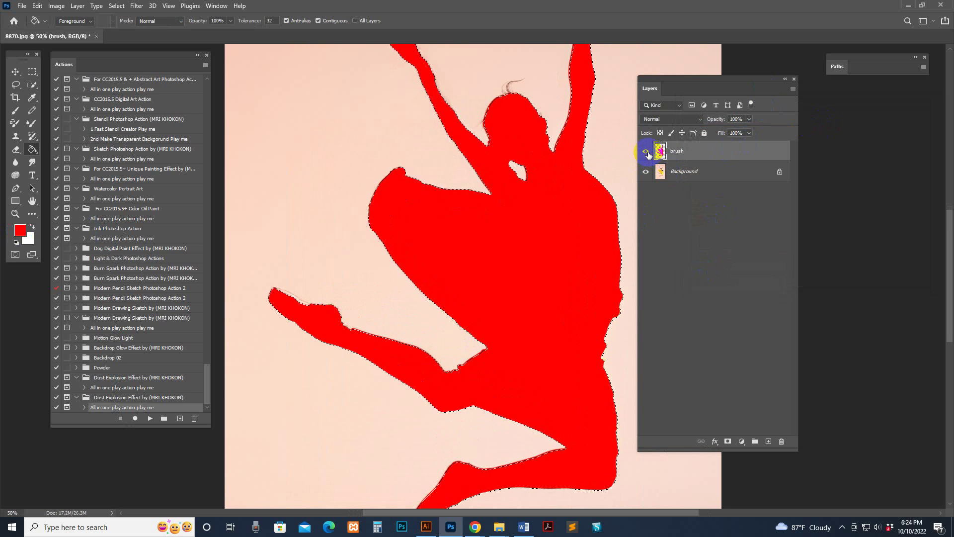
pyautogui.moveTo(529, 159); pyautogui.dragTo(522, 179)
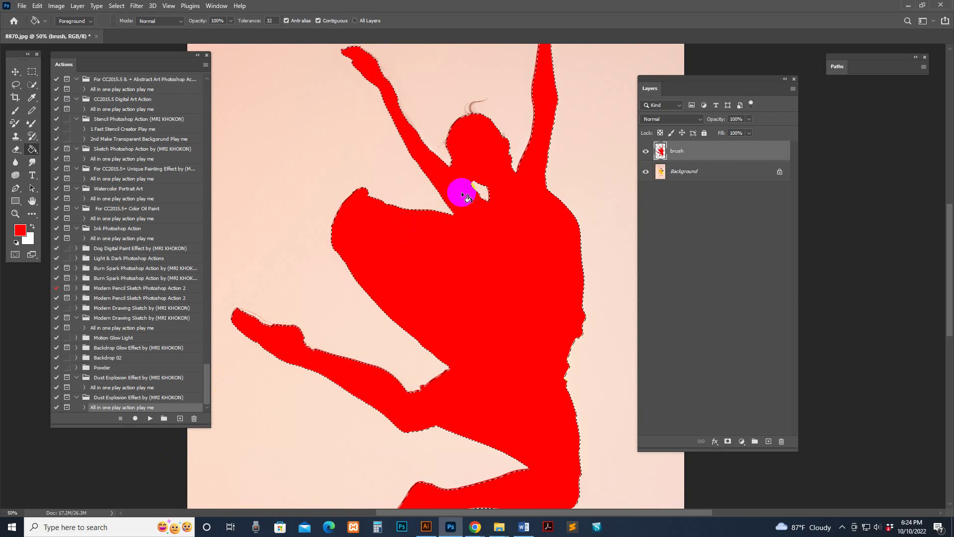
pyautogui.click(115, 6)
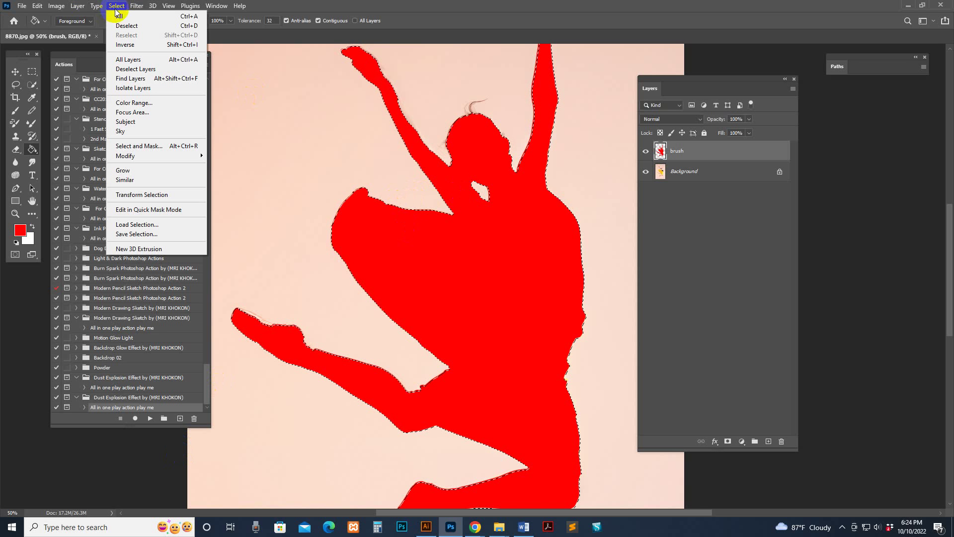
pyautogui.click(126, 28)
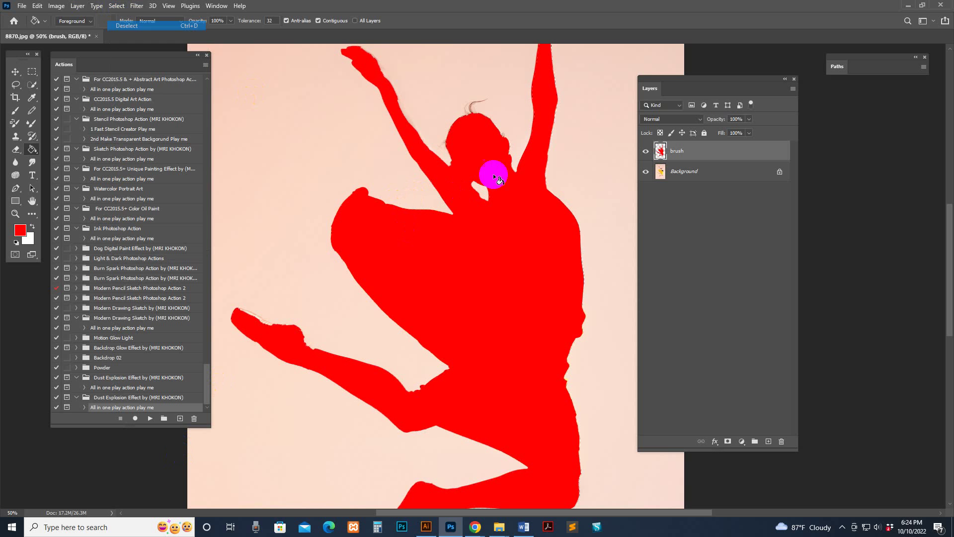
# Step: Activate the Brush tool and choose a hard round tip from the General Brushes group for touching up the outstretched foot
pyautogui.click(15, 71)
pyautogui.click(502, 241)
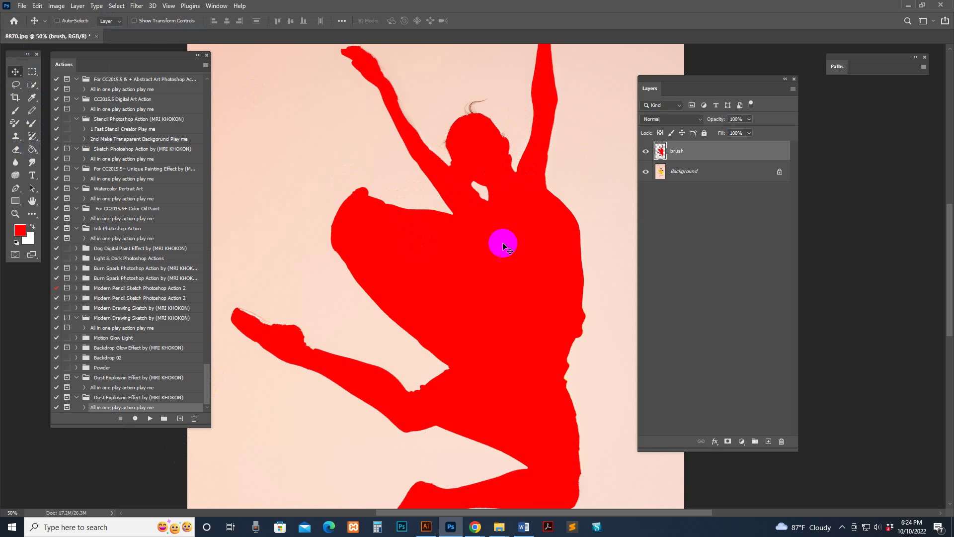
pyautogui.press('z')
pyautogui.moveTo(349, 320); pyautogui.dragTo(390, 313)
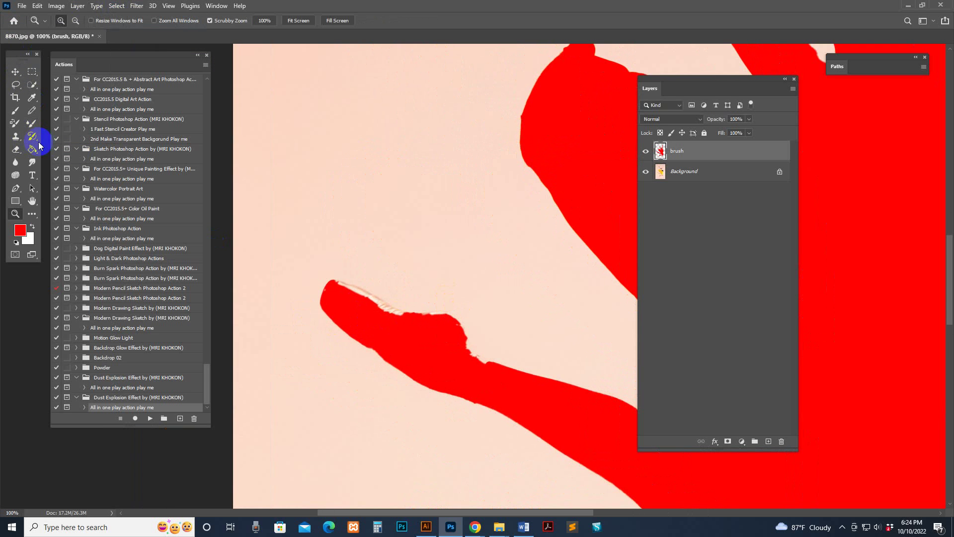
pyautogui.click(15, 110)
pyautogui.click(70, 21)
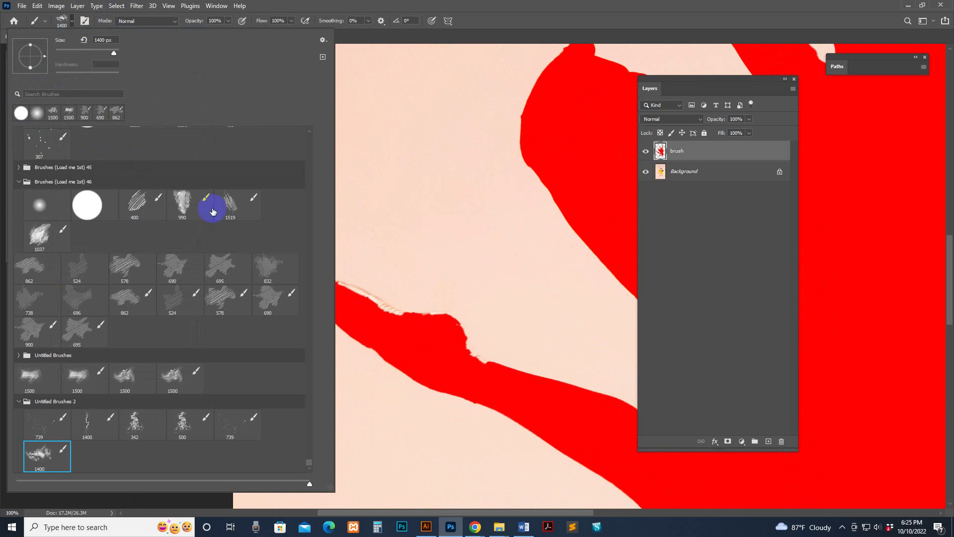
pyautogui.click(86, 204)
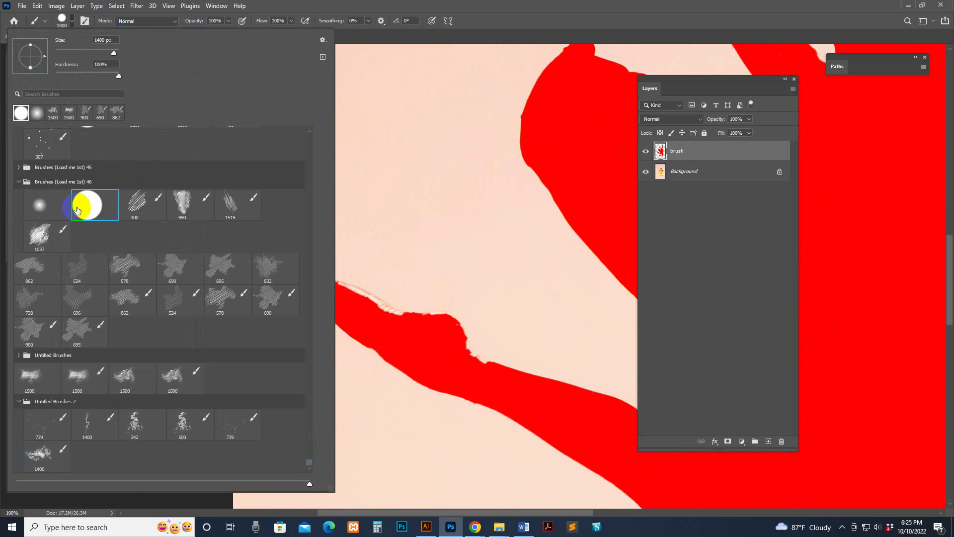
pyautogui.click(85, 206)
pyautogui.click(85, 205)
pyautogui.moveTo(309, 461)
pyautogui.mouseDown()
pyautogui.moveTo(333, 226)
pyautogui.moveTo(315, 128)
pyautogui.mouseUp()
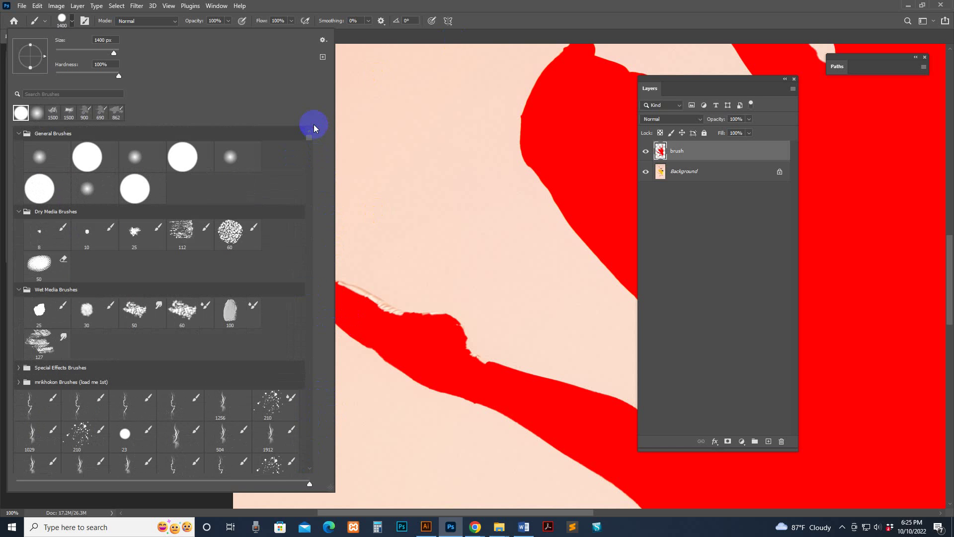
pyautogui.click(183, 155)
pyautogui.click(524, 6)
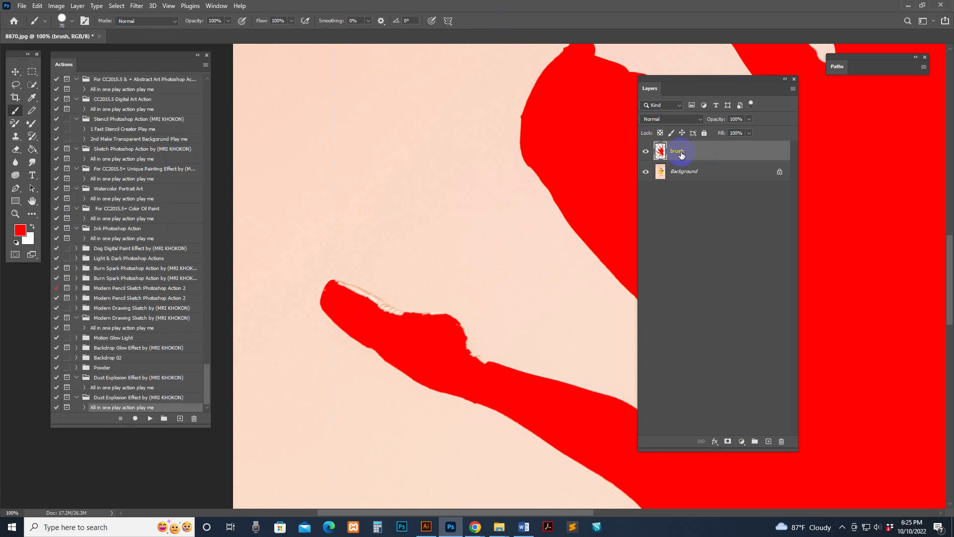
# Step: Paint red over the uncovered strip along the outstretched foot on the brush layer, and check the rest of the silhouette
pyautogui.click(618, 166)
pyautogui.click(350, 290)
pyautogui.moveTo(344, 284)
pyautogui.mouseDown()
pyautogui.moveTo(334, 289)
pyautogui.moveTo(356, 304)
pyautogui.moveTo(452, 330)
pyautogui.moveTo(510, 405)
pyautogui.moveTo(298, 300)
pyautogui.moveTo(281, 96)
pyautogui.moveTo(535, 279)
pyautogui.moveTo(375, 315)
pyautogui.mouseUp()
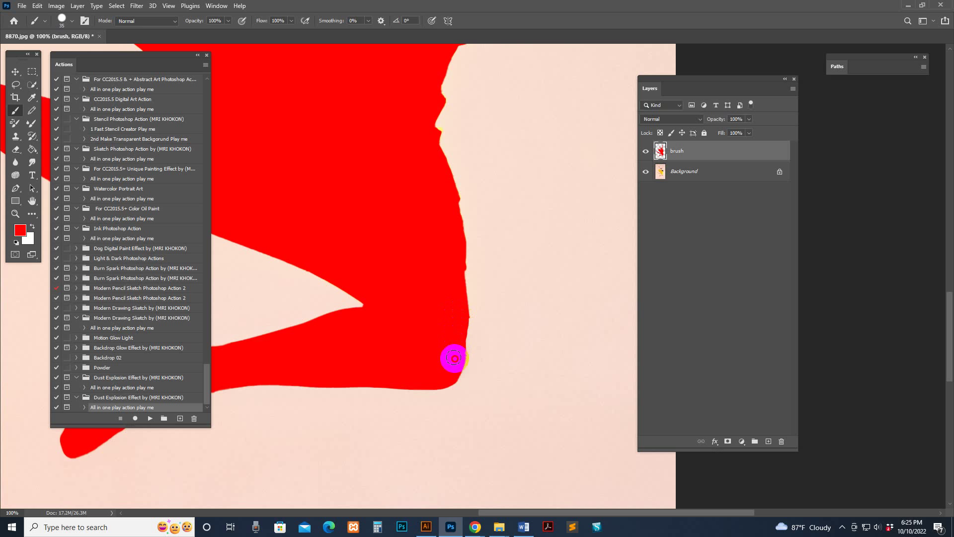
pyautogui.moveTo(454, 335)
pyautogui.mouseDown()
pyautogui.moveTo(438, 173)
pyautogui.moveTo(472, 393)
pyautogui.moveTo(474, 353)
pyautogui.moveTo(454, 356)
pyautogui.moveTo(509, 220)
pyautogui.mouseUp()
pyautogui.moveTo(458, 142); pyautogui.dragTo(511, 373)
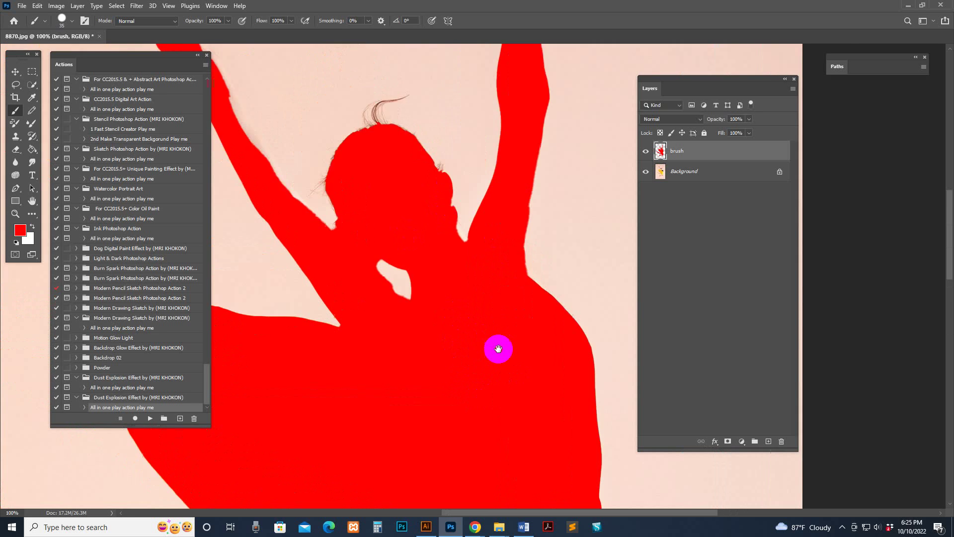
pyautogui.hotkey('ctrl', '-')
pyautogui.hotkey('ctrl', '-')
pyautogui.hotkey('ctrl', '-')
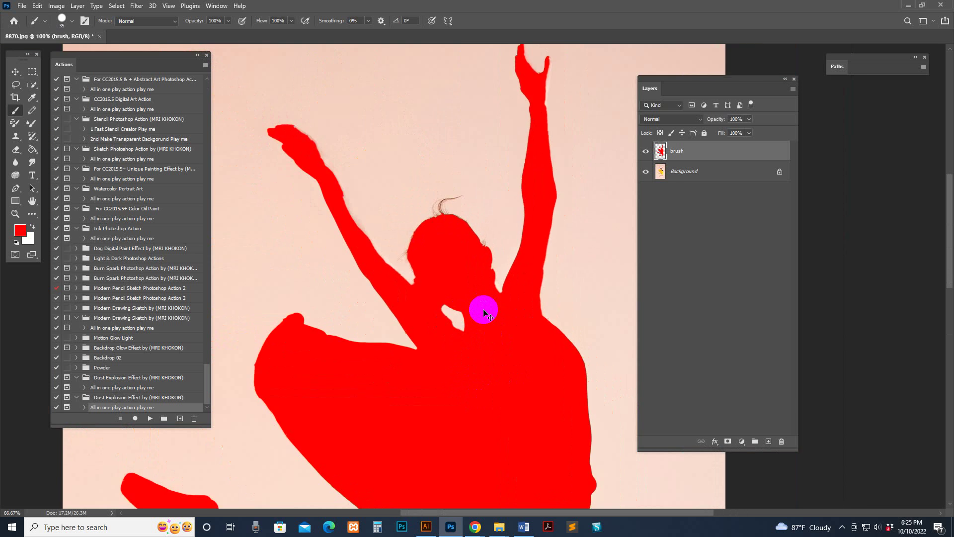
pyautogui.moveTo(462, 261); pyautogui.dragTo(455, 253)
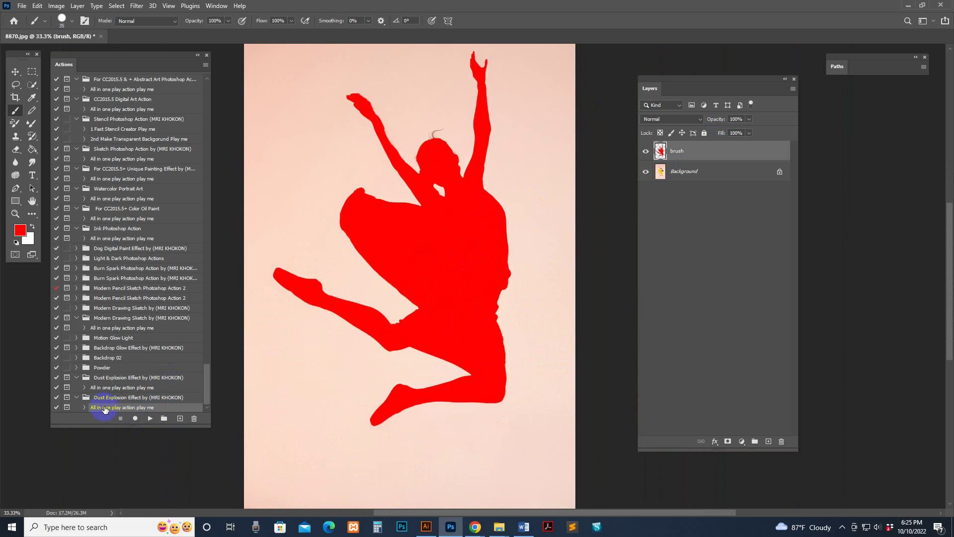
# Step: Run the selected Dust Explosion Effect action and close its completion message
pyautogui.click(150, 418)
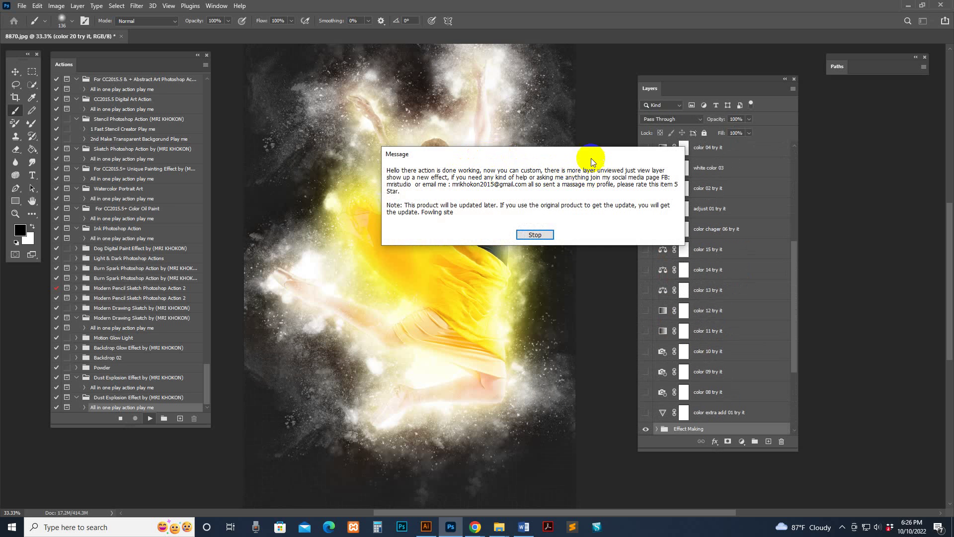
pyautogui.click(535, 234)
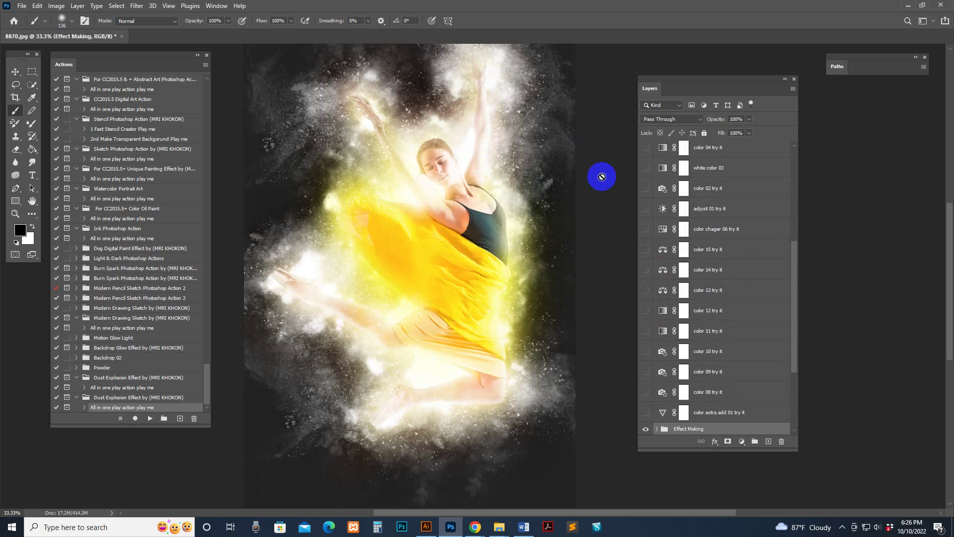
# Step: Examine the dust effect up close around the dancer's arms, head, skirt and legs, with the Layers panel moved aside from the artwork
pyautogui.press('z')
pyautogui.click(461, 186)
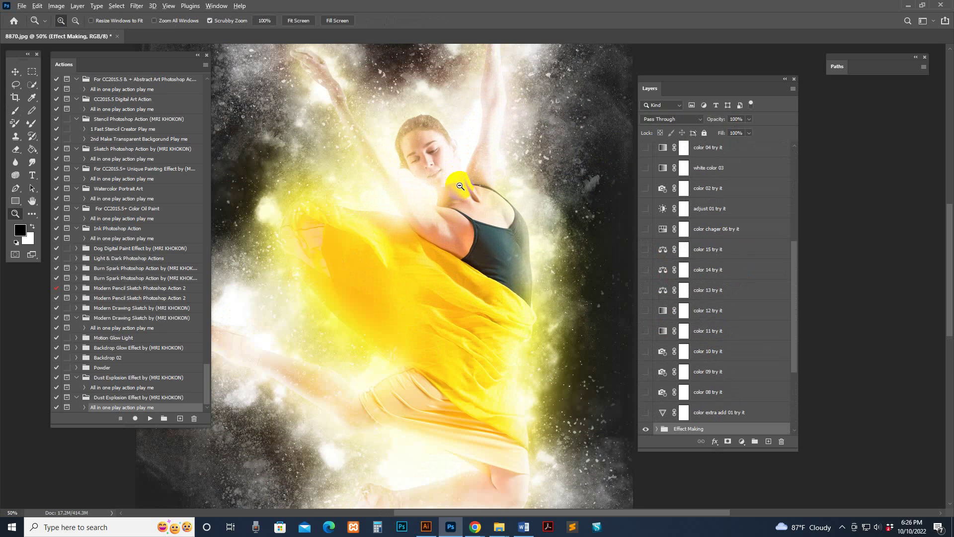
pyautogui.moveTo(692, 79); pyautogui.dragTo(767, 85)
pyautogui.moveTo(470, 271); pyautogui.dragTo(575, 246)
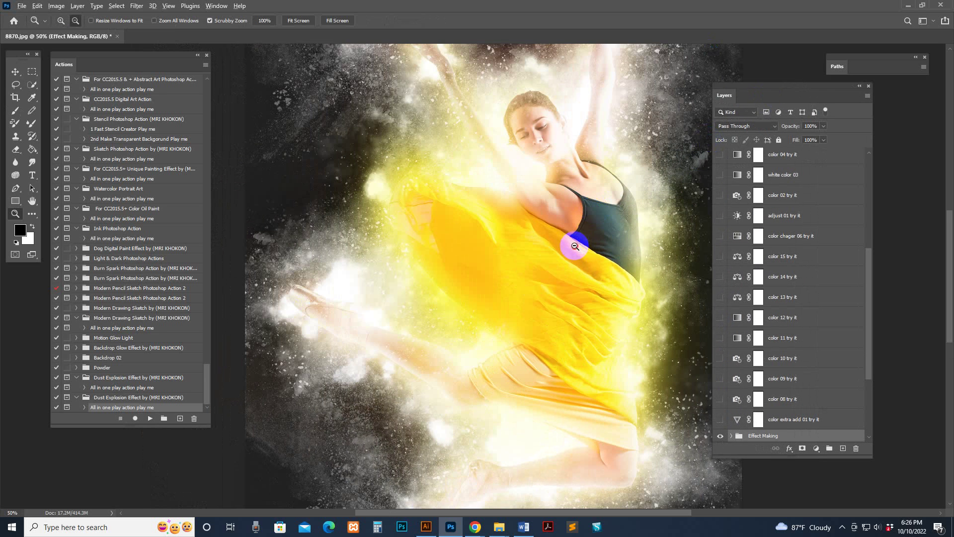
pyautogui.keyDown('alt'); pyautogui.click(576, 246); pyautogui.keyUp('alt')
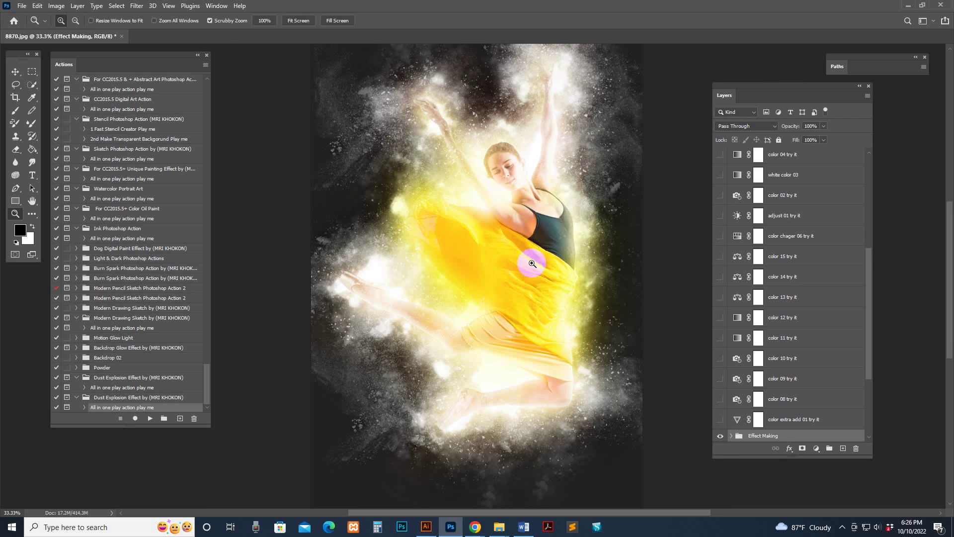
pyautogui.click(519, 179)
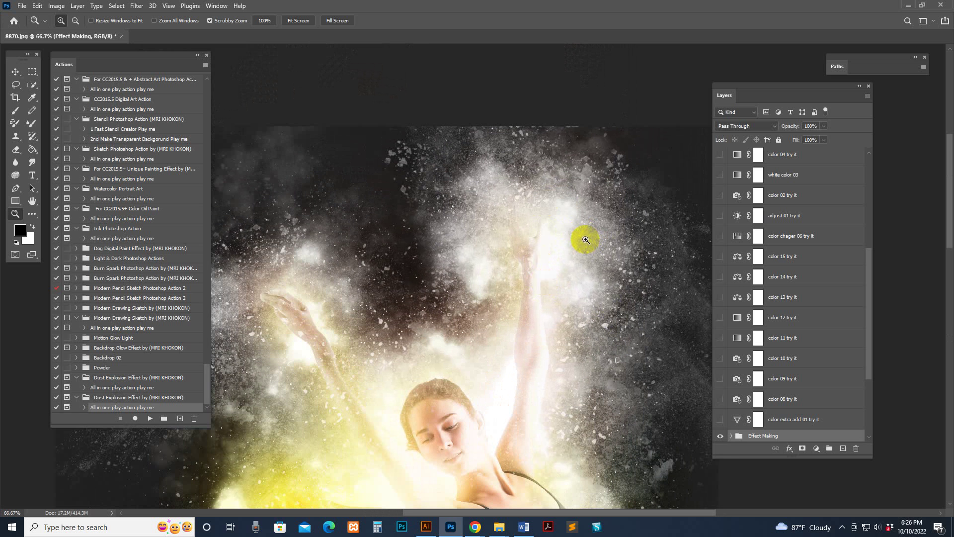
pyautogui.click(598, 299)
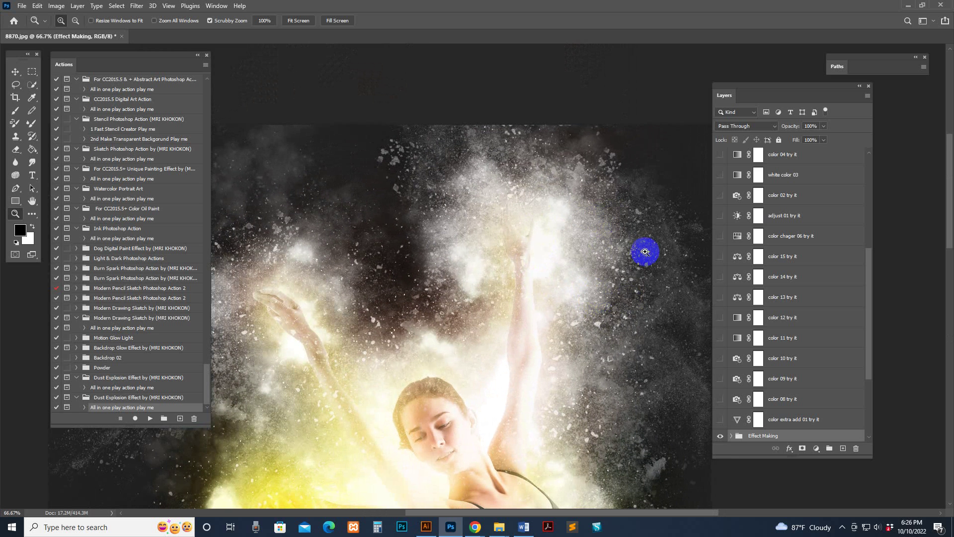
pyautogui.moveTo(376, 214); pyautogui.dragTo(350, 226)
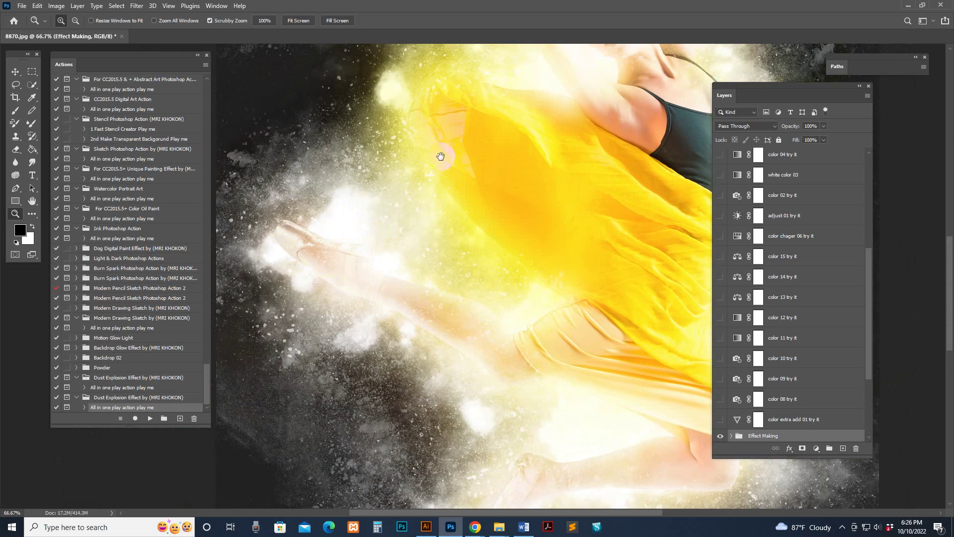
pyautogui.moveTo(441, 154); pyautogui.dragTo(428, 366)
pyautogui.moveTo(556, 273); pyautogui.dragTo(607, 141)
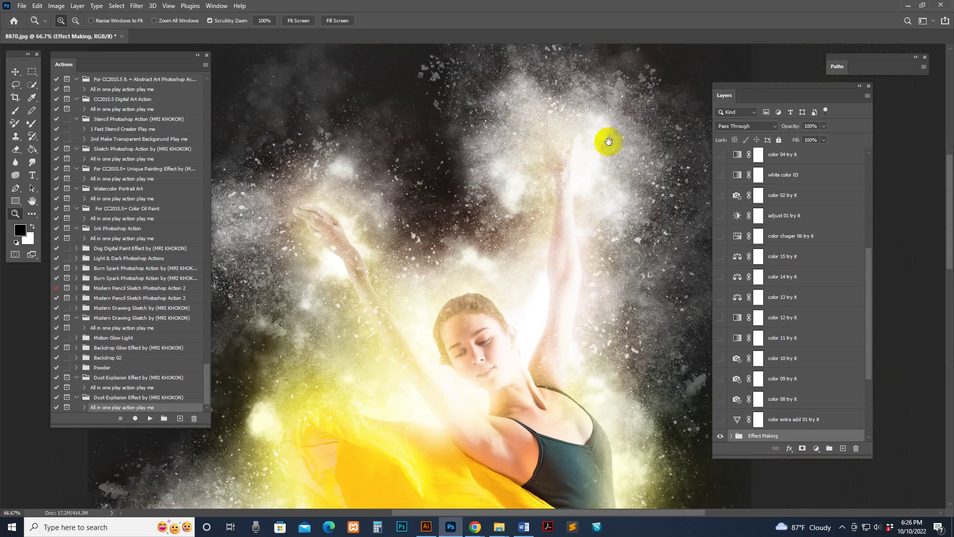
pyautogui.press('alt')
pyautogui.keyDown('alt'); pyautogui.click(569, 330); pyautogui.keyUp('alt')
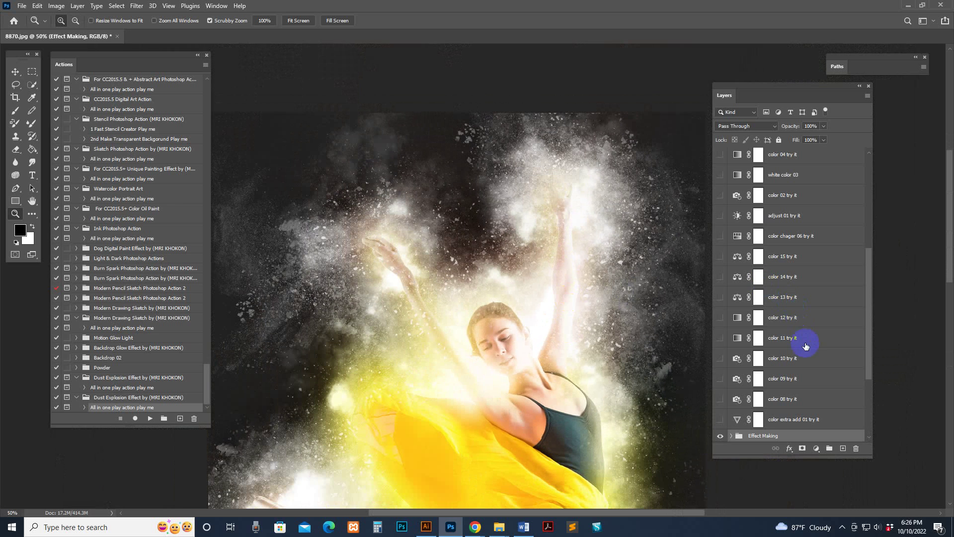
# Step: Preview the background color 04 layer beneath the Effect Making group, hide it again and select the Background color 01 layer
pyautogui.scroll(-3, 805, 341)
pyautogui.click(790, 329)
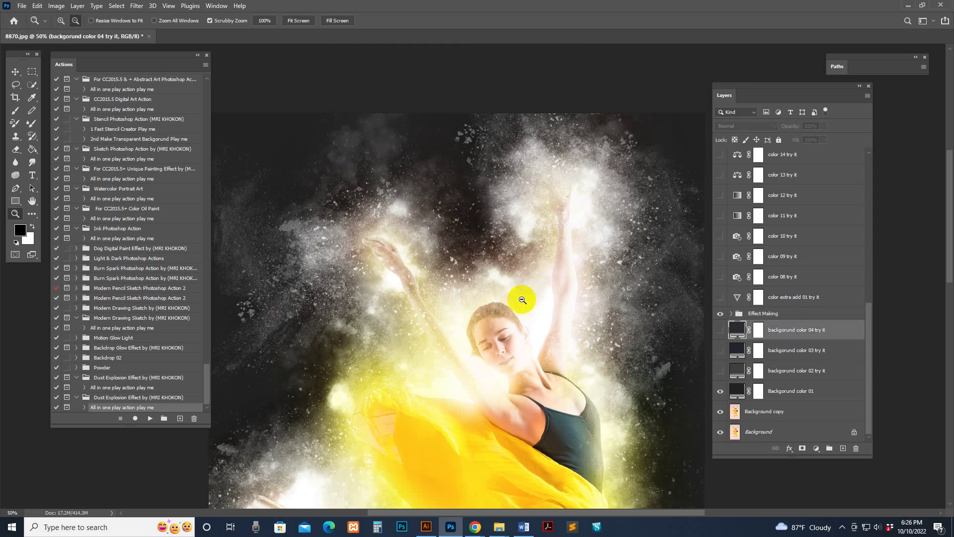
pyautogui.keyDown('alt'); pyautogui.click(580, 298); pyautogui.keyUp('alt')
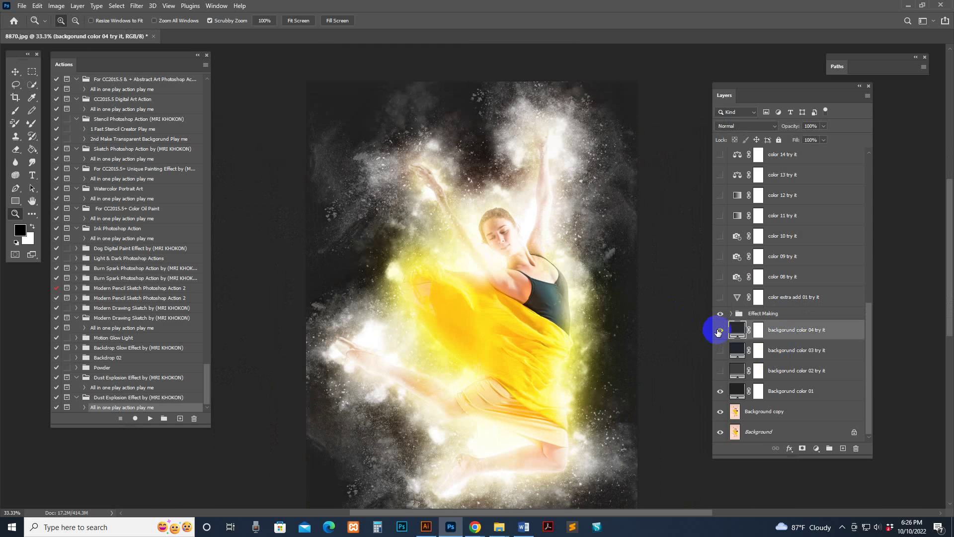
pyautogui.click(720, 330)
pyautogui.click(793, 391)
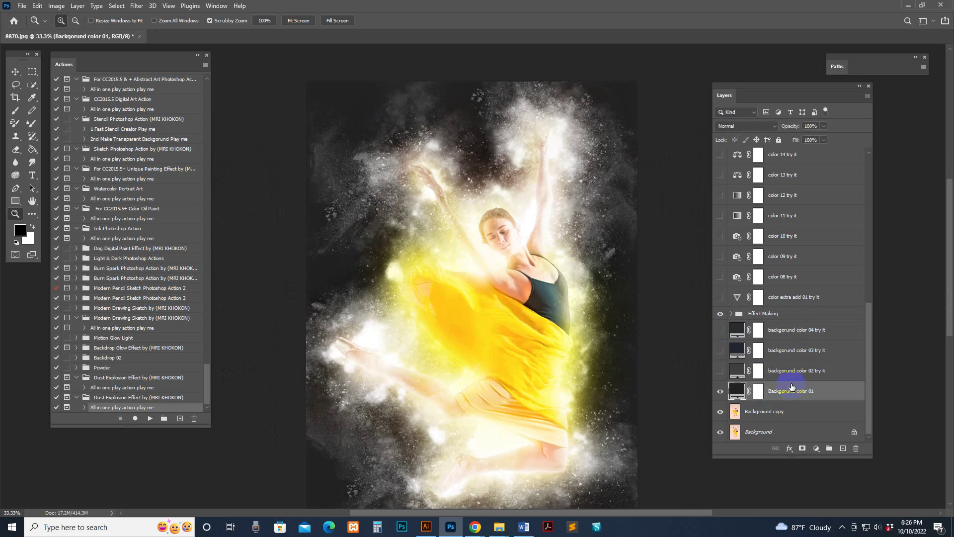
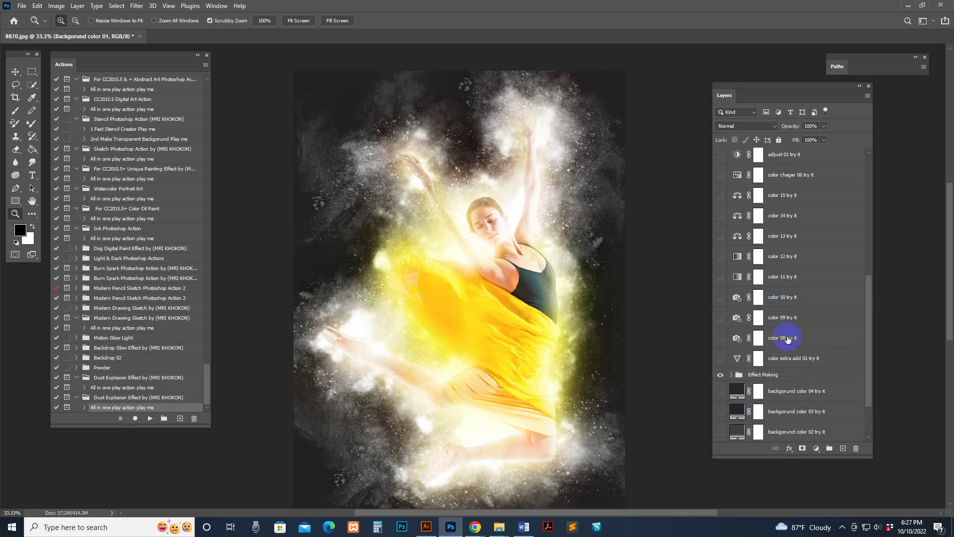
# Step: Preview the color extra add 01, color 08 and color 10 adjustment layers one at a time
pyautogui.click(758, 359)
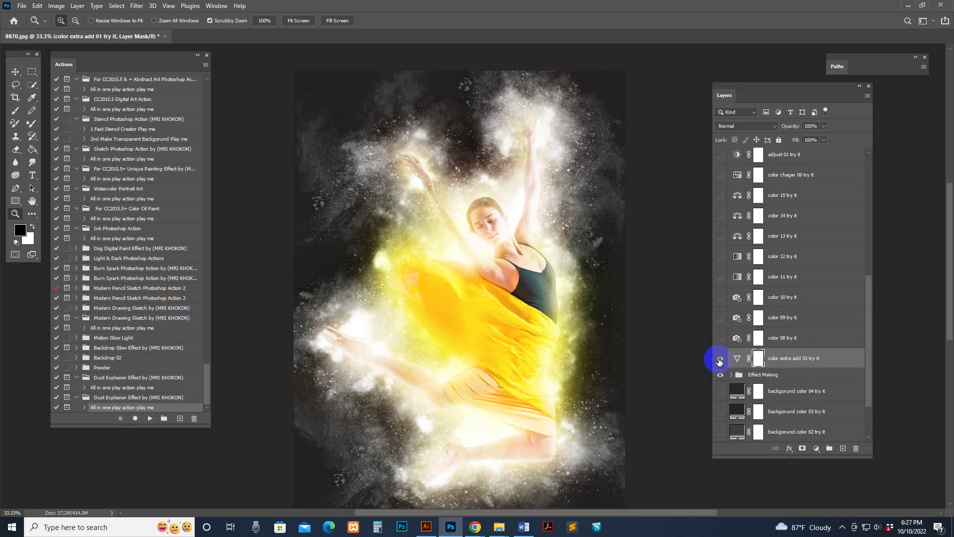
pyautogui.click(720, 360)
pyautogui.click(720, 360)
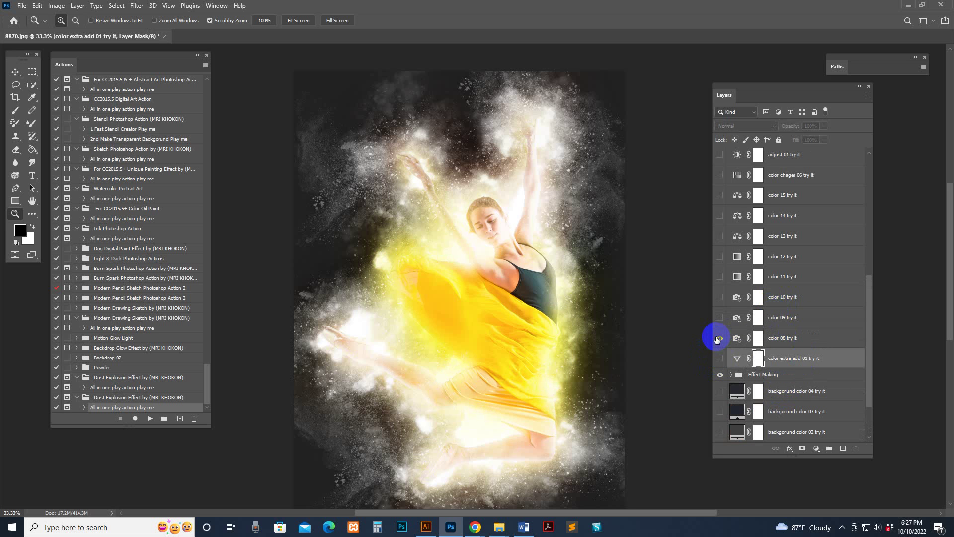
pyautogui.click(720, 340)
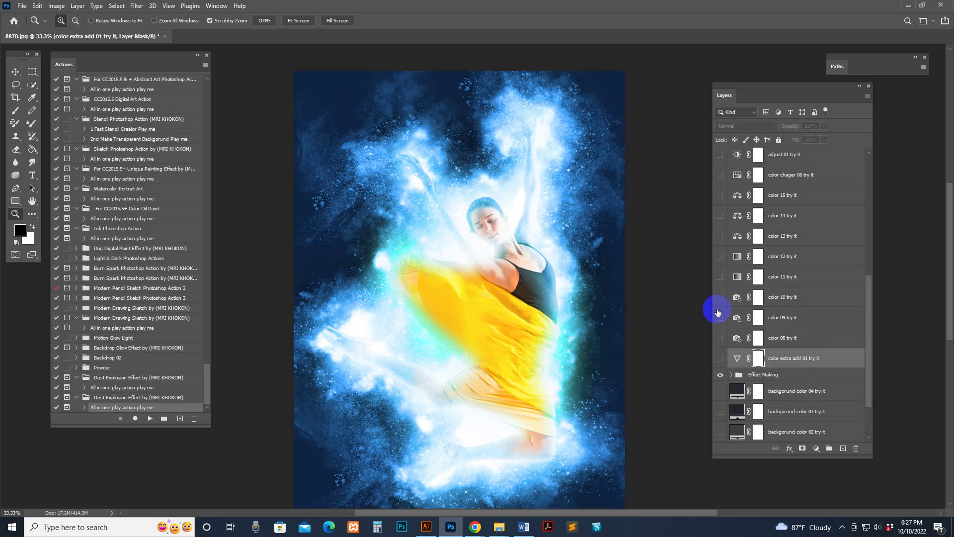
pyautogui.click(728, 297)
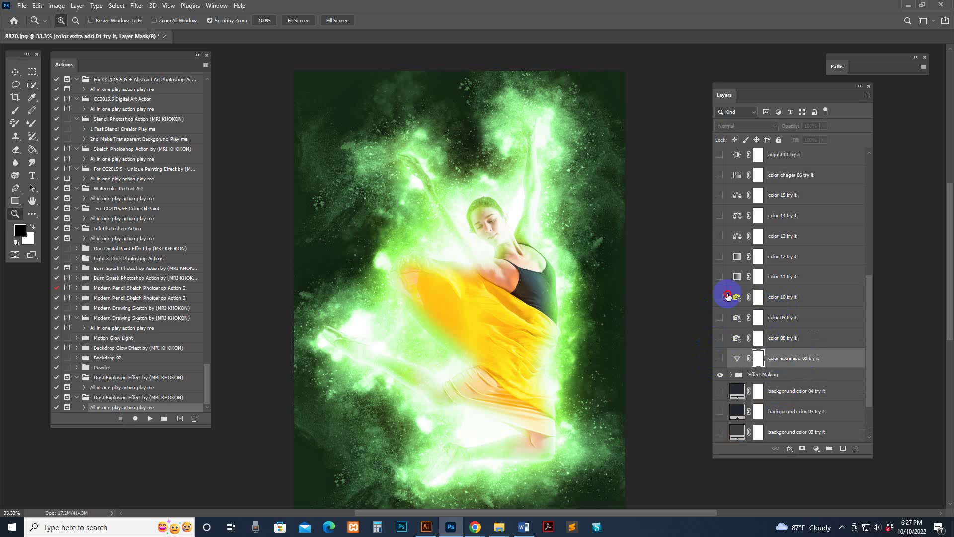
pyautogui.click(718, 299)
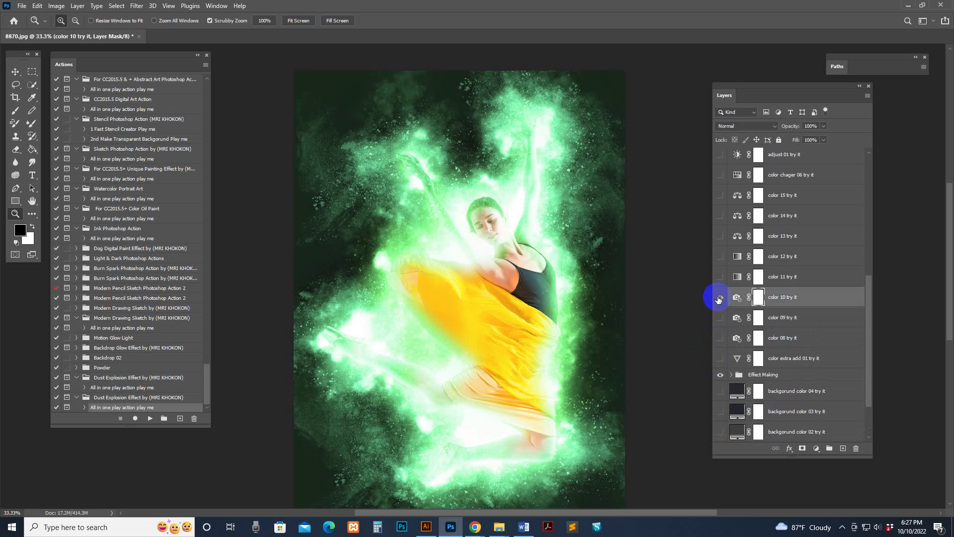
# Step: Hide color 10 and preview the color 12, 13, 14 and 15 adjustment layers in turn, leaving them all hidden
pyautogui.moveTo(719, 299); pyautogui.dragTo(726, 258)
pyautogui.click(721, 256)
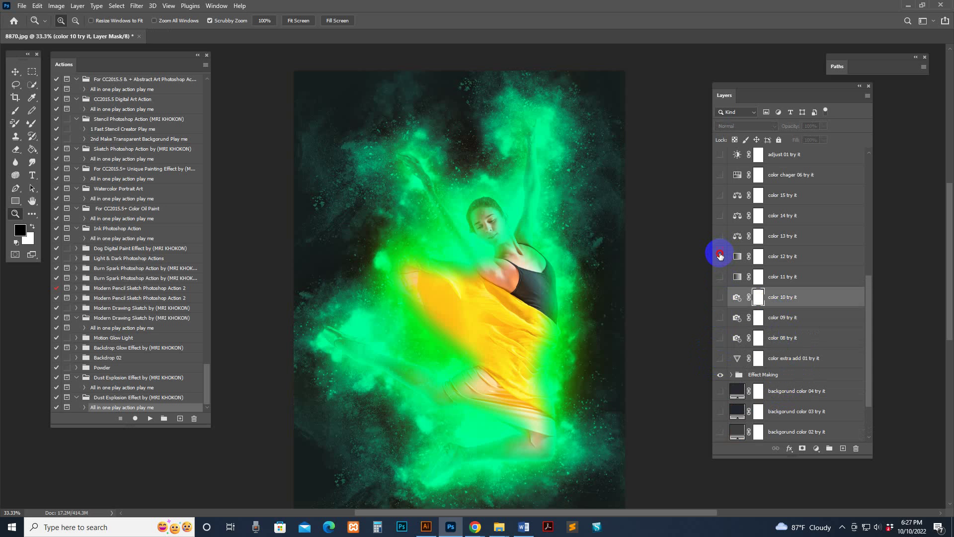
pyautogui.click(722, 237)
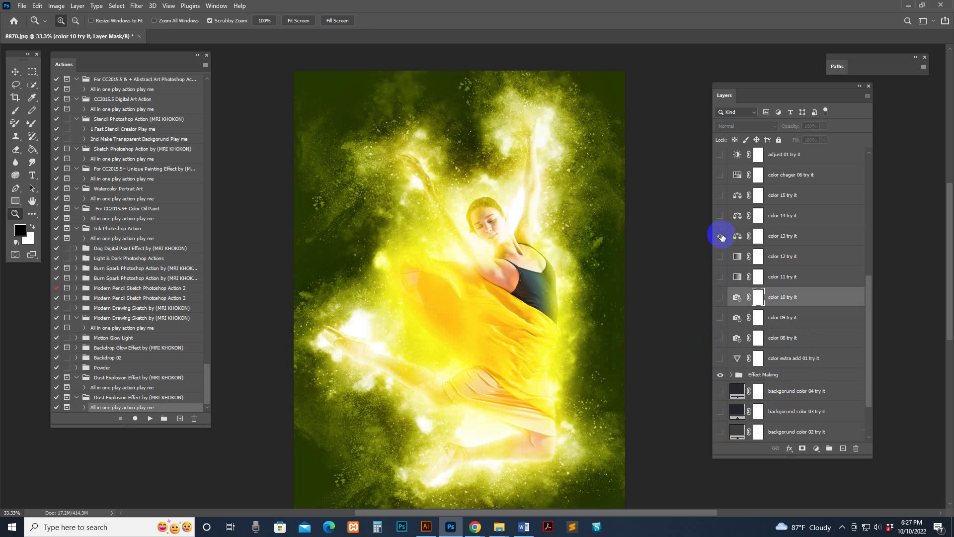
pyautogui.moveTo(721, 237); pyautogui.dragTo(719, 211)
pyautogui.click(719, 213)
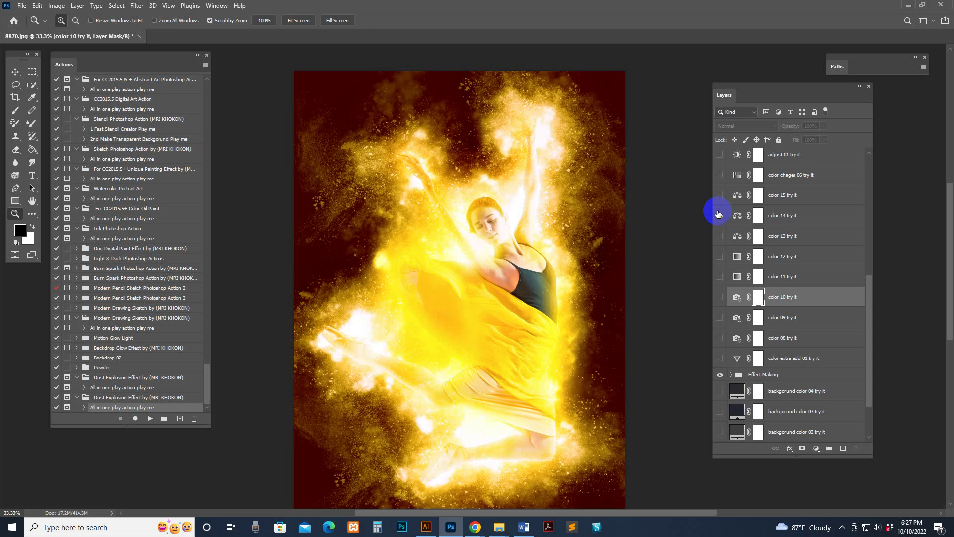
pyautogui.click(719, 213)
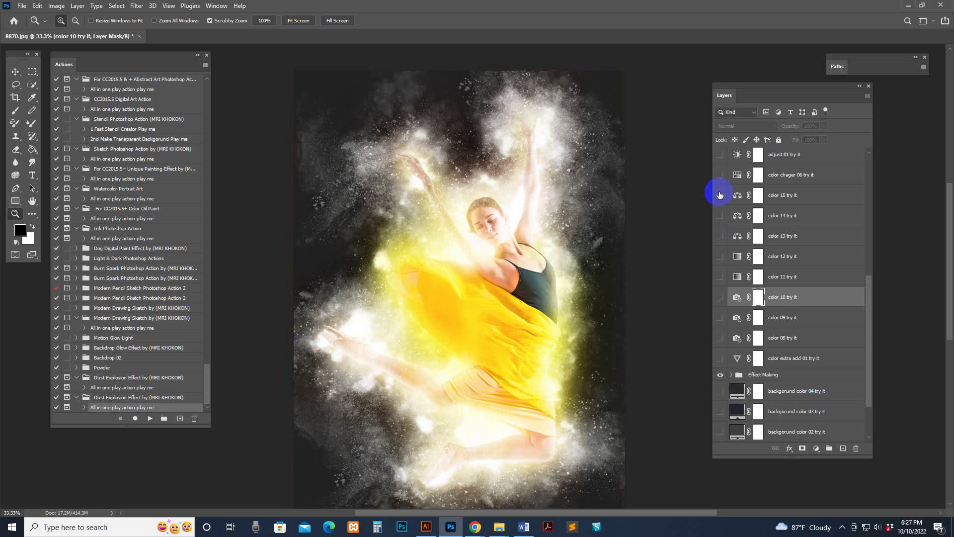
pyautogui.click(719, 195)
pyautogui.click(720, 195)
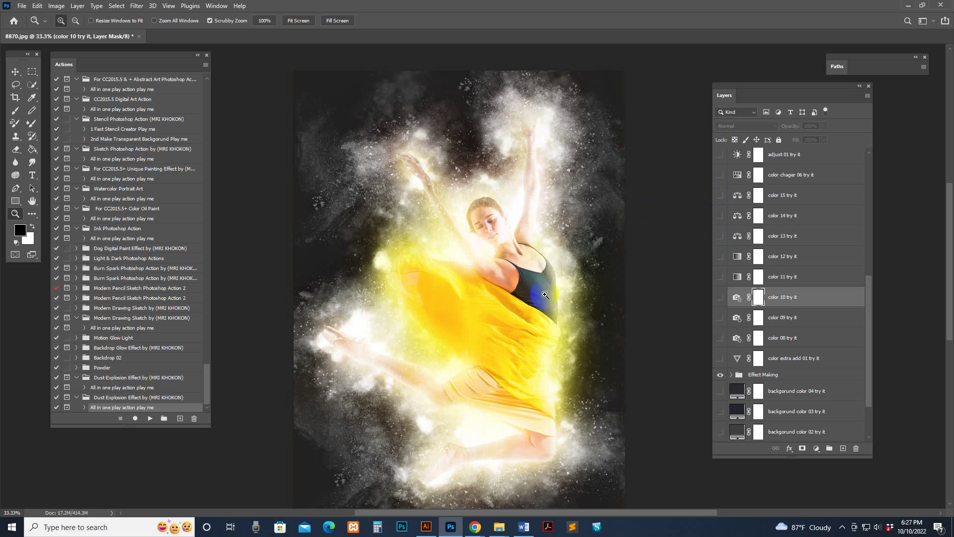
# Step: Show the extra top 01 try it layer and select its layer mask
pyautogui.moveTo(546, 295); pyautogui.dragTo(558, 187)
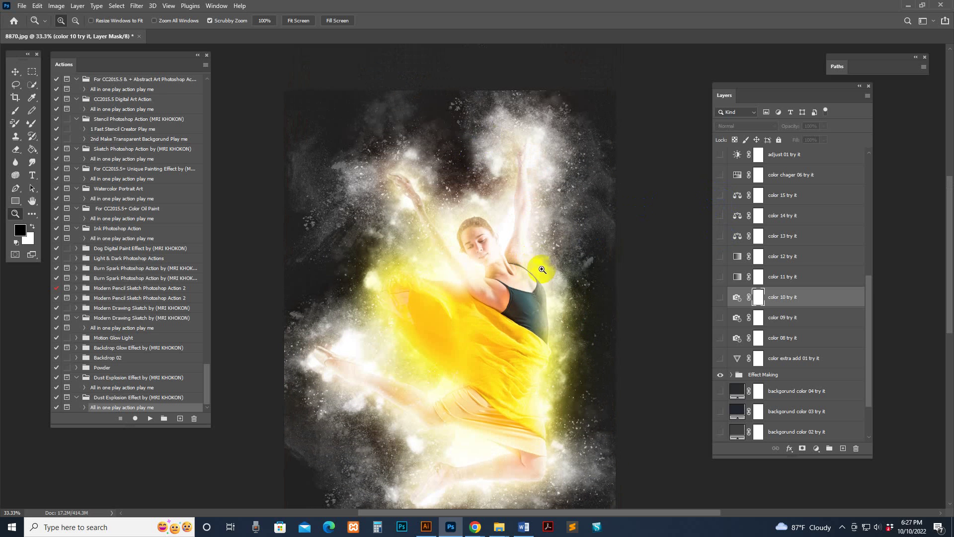
pyautogui.scroll(5, 776, 224)
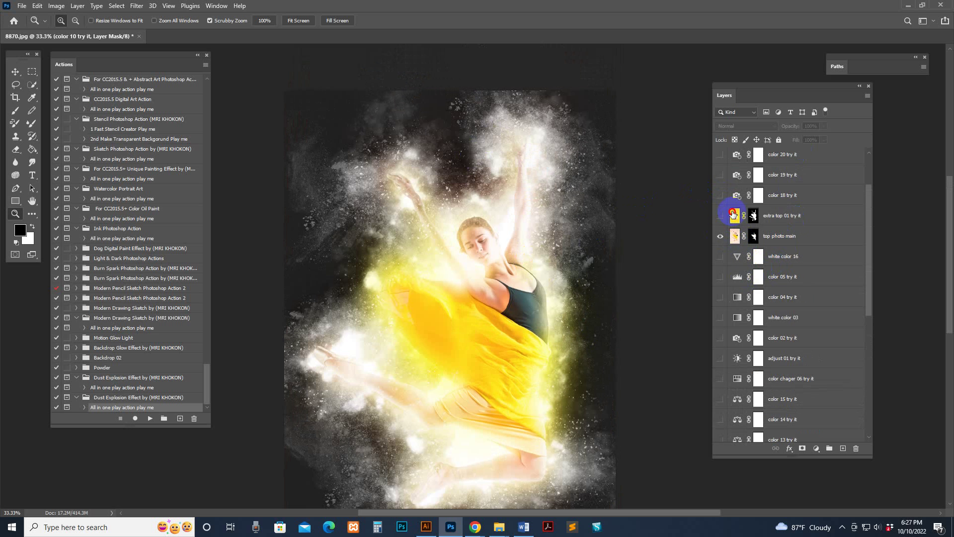
pyautogui.click(734, 215)
pyautogui.click(720, 216)
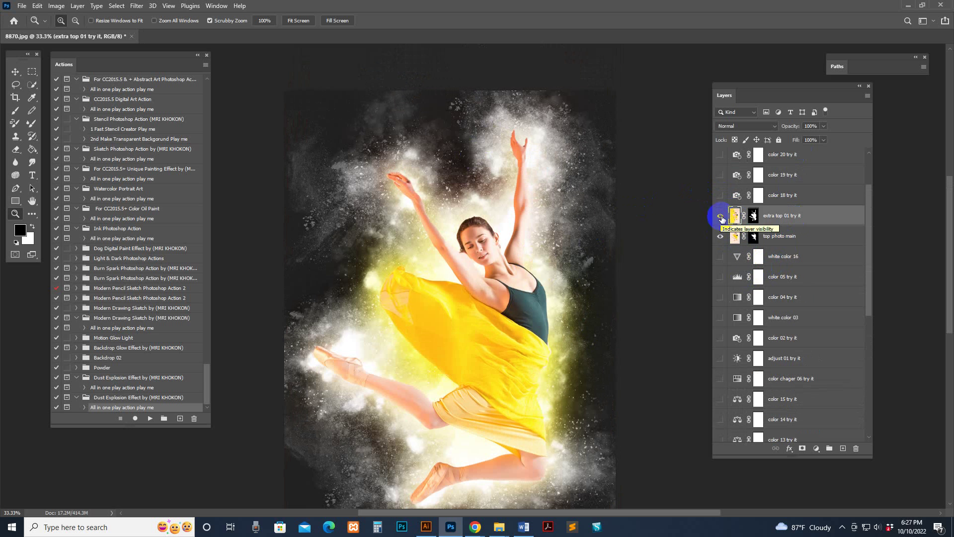
pyautogui.click(755, 216)
pyautogui.click(754, 215)
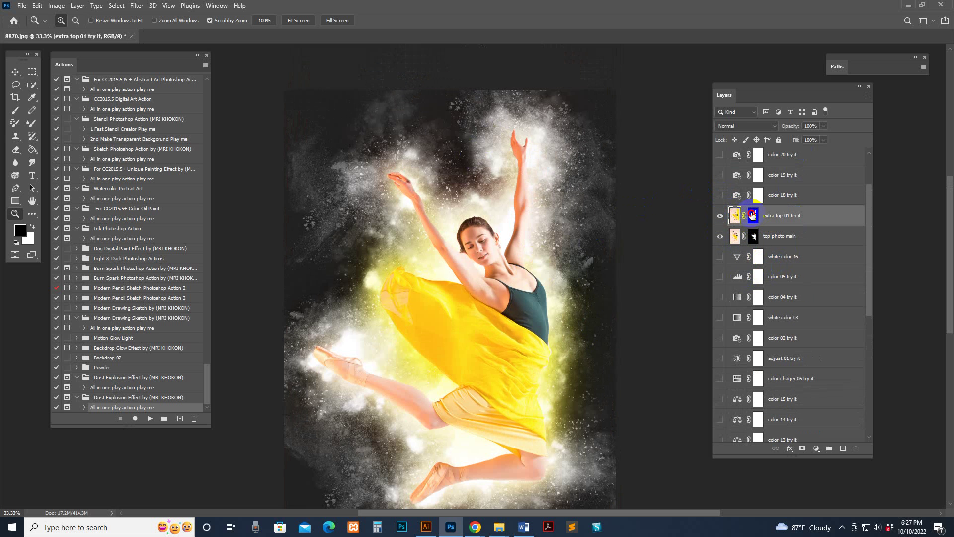
# Step: Activate the Brush tool with a soft round tip at 0% hardness and enlarge it to 300 px
pyautogui.click(14, 112)
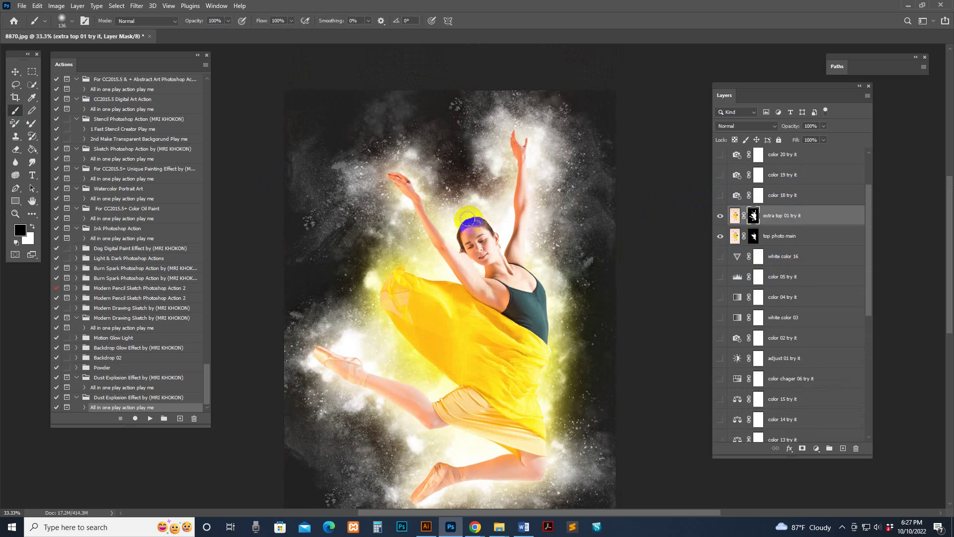
pyautogui.click(72, 22)
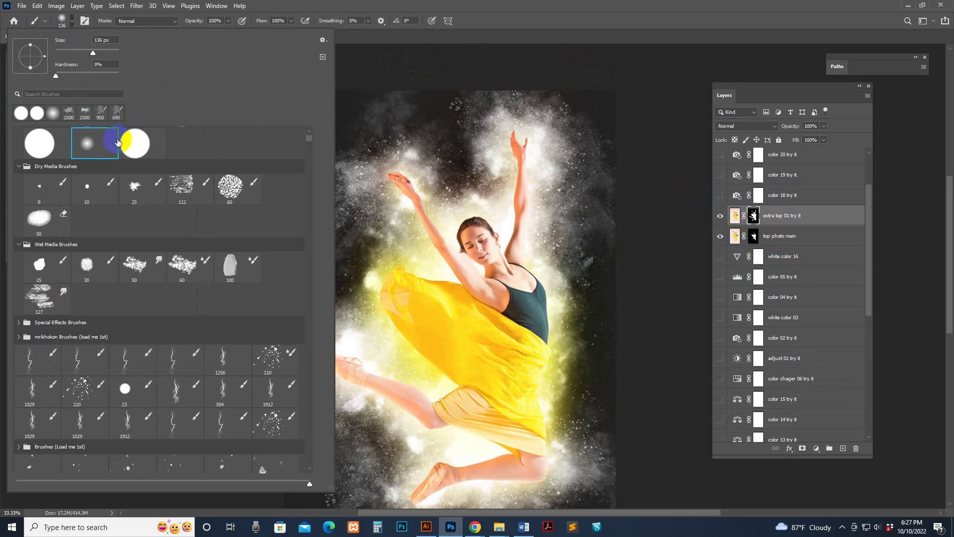
pyautogui.click(458, 64)
pyautogui.press(']')
pyautogui.press(']')
pyautogui.press(']')
pyautogui.press(']')
pyautogui.press(']')
pyautogui.press(']')
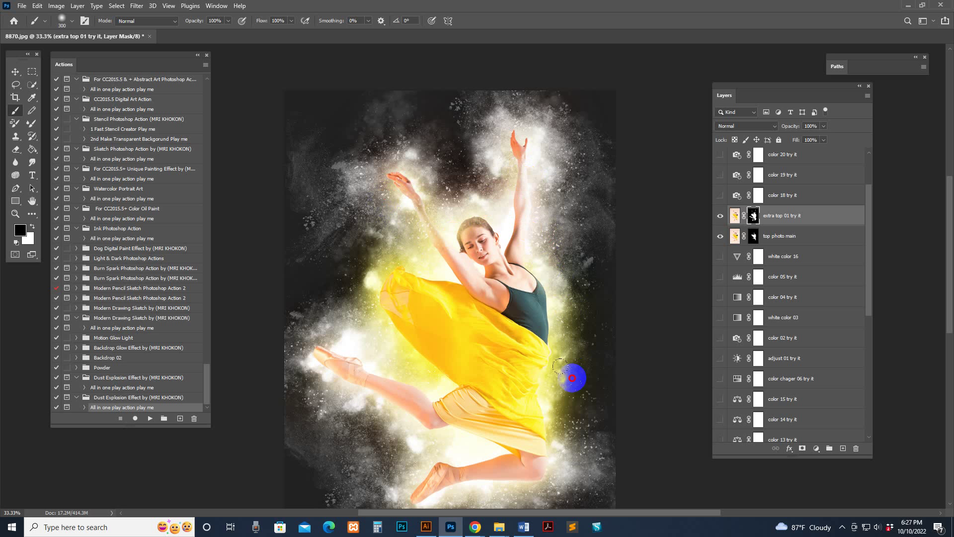
# Step: Paint black on the extra top 01 mask over the legs, skirt edge and raised arm to blend them into the dust
pyautogui.click(450, 471)
pyautogui.moveTo(451, 470)
pyautogui.mouseDown()
pyautogui.moveTo(435, 435)
pyautogui.moveTo(398, 439)
pyautogui.moveTo(427, 414)
pyautogui.moveTo(379, 386)
pyautogui.moveTo(334, 334)
pyautogui.mouseUp()
pyautogui.moveTo(449, 363)
pyautogui.mouseDown()
pyautogui.moveTo(355, 298)
pyautogui.moveTo(390, 273)
pyautogui.mouseUp()
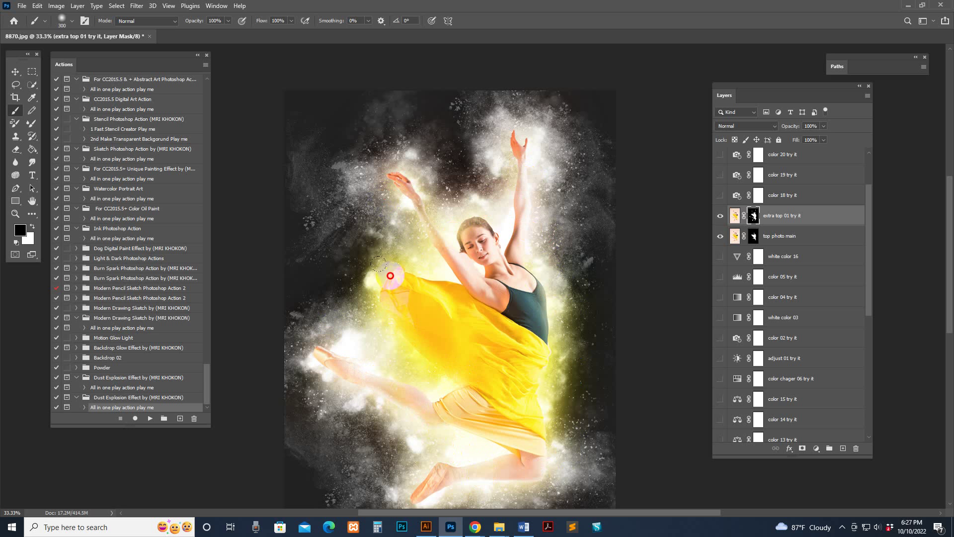
pyautogui.moveTo(527, 288)
pyautogui.mouseDown()
pyautogui.moveTo(497, 272)
pyautogui.moveTo(452, 279)
pyautogui.moveTo(396, 213)
pyautogui.mouseUp()
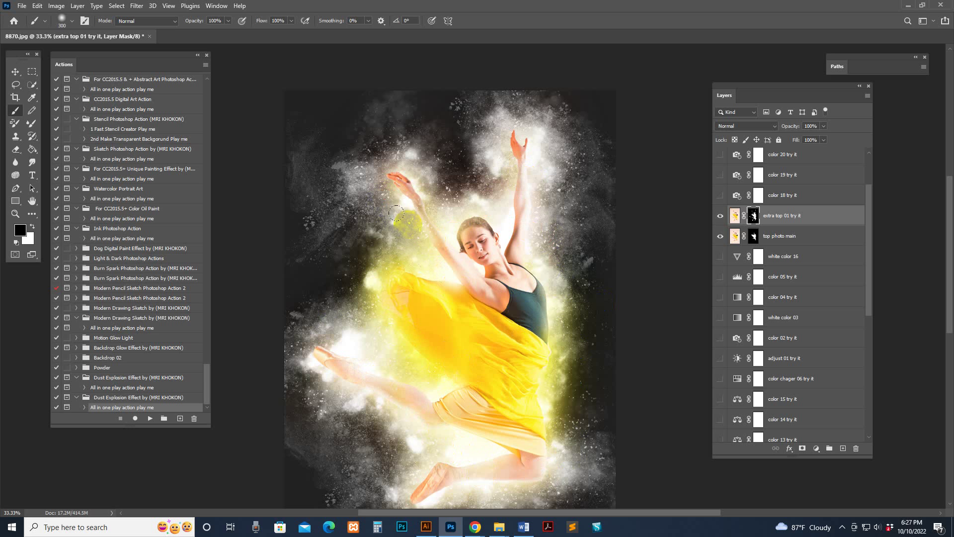
# Step: Compare the image with and without the extra top 01 layer by toggling its visibility
pyautogui.click(734, 218)
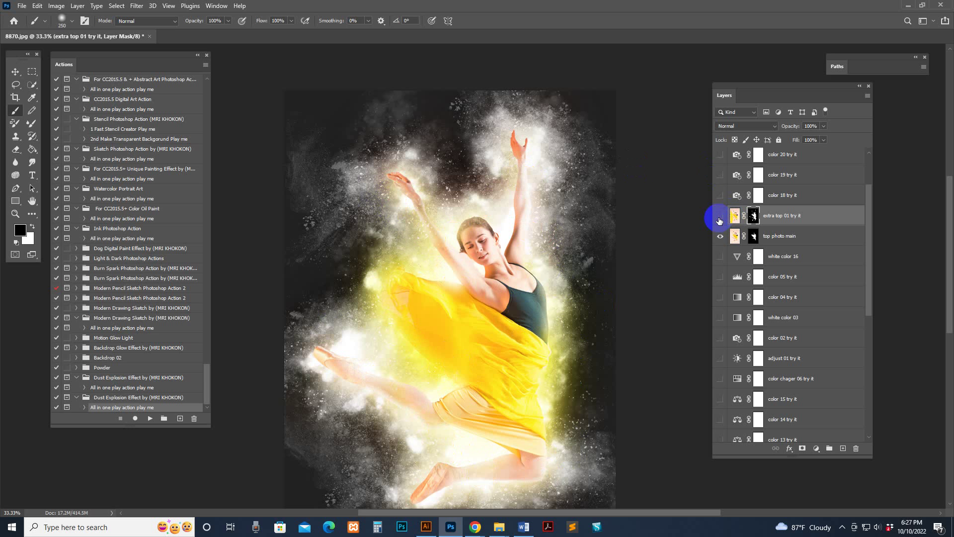
pyautogui.click(719, 221)
pyautogui.click(720, 221)
pyautogui.click(720, 219)
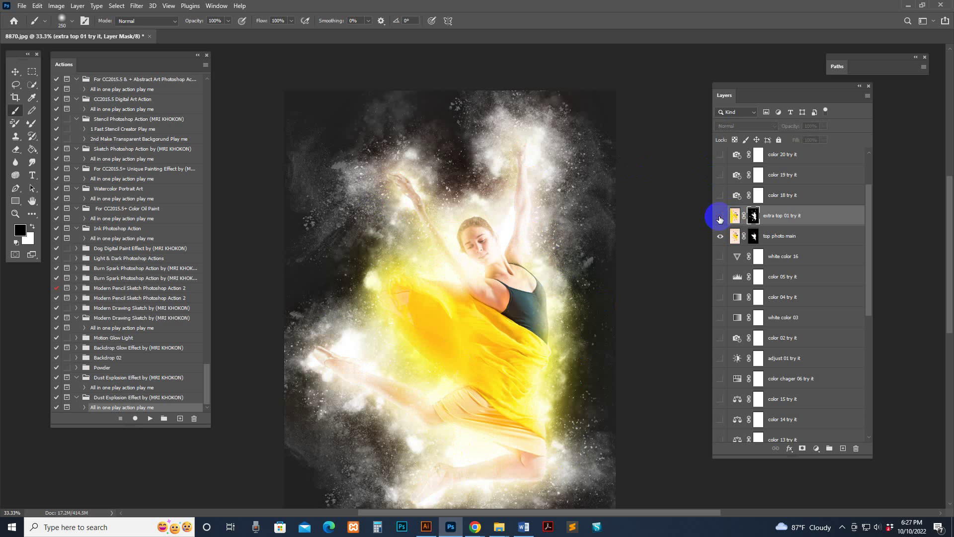
# Step: Show extra top 01 try it again and preview the color 18, color 19, color 20 and hdr look 17 layers one at a time
pyautogui.click(719, 219)
pyautogui.click(758, 195)
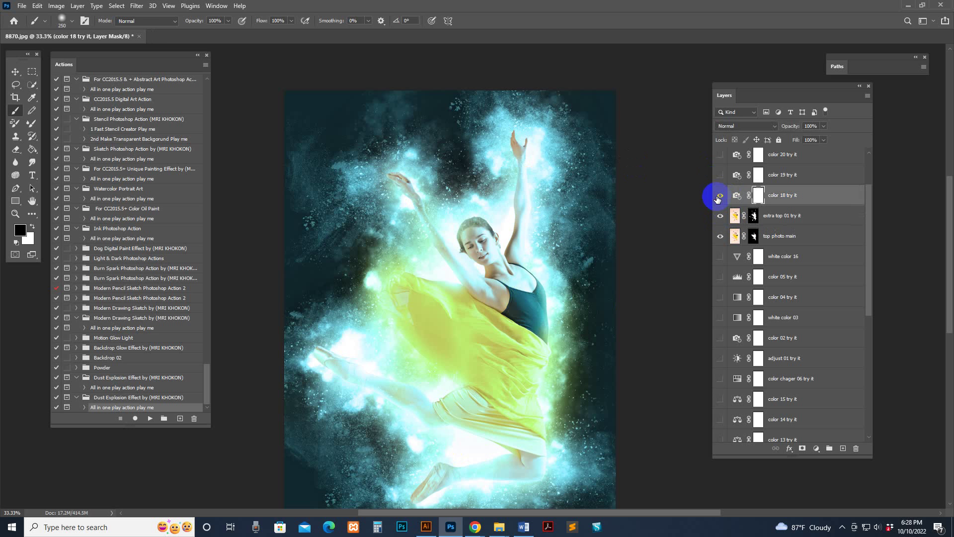
pyautogui.click(719, 196)
pyautogui.scroll(1, 721, 193)
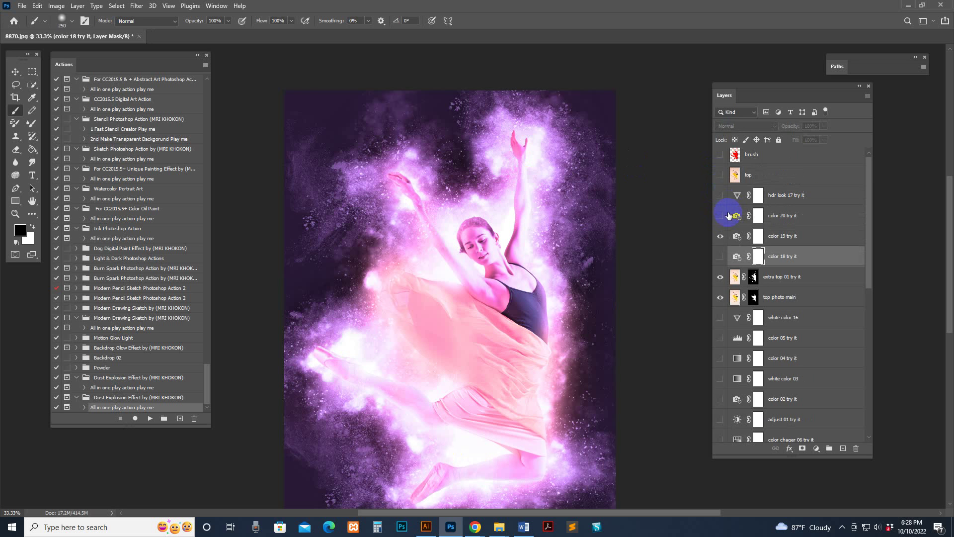
pyautogui.click(721, 236)
pyautogui.click(719, 216)
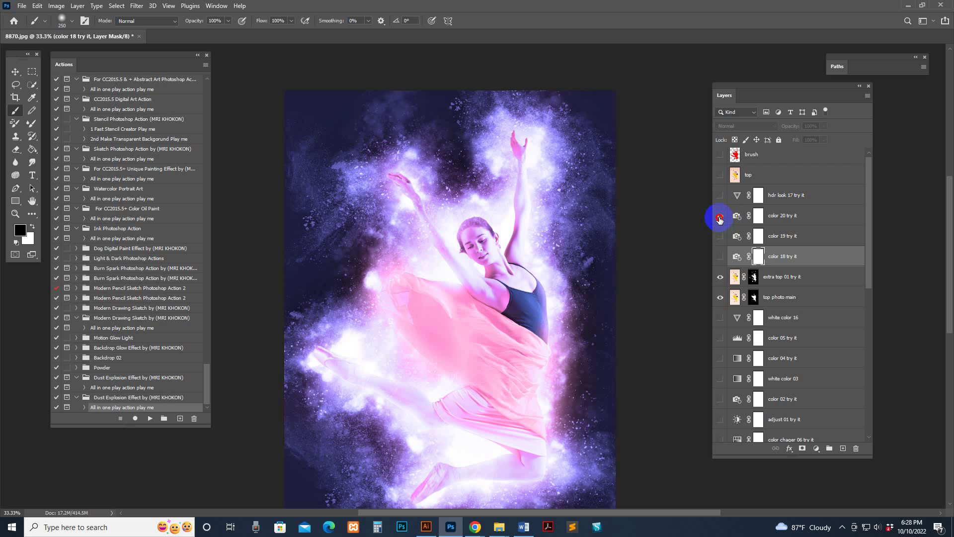
pyautogui.click(720, 216)
pyautogui.click(719, 195)
pyautogui.click(719, 196)
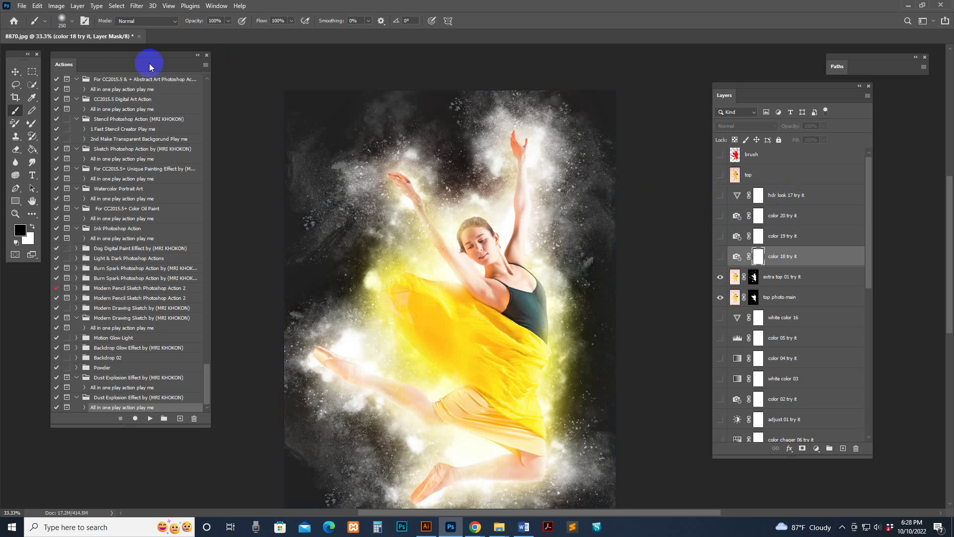
# Step: Close 8870.jpg without saving and open the recent photo 65393.jpg
pyautogui.click(140, 35)
pyautogui.click(490, 194)
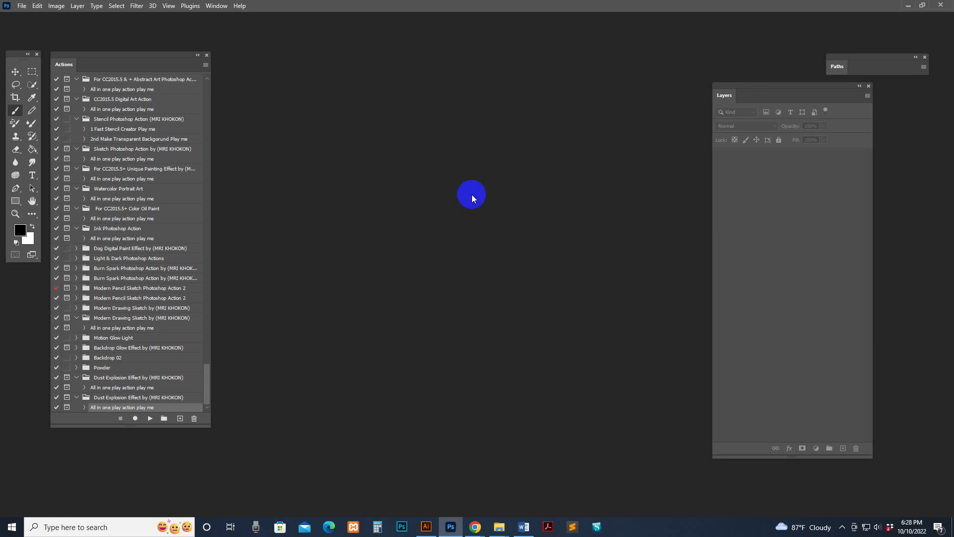
pyautogui.moveTo(740, 106); pyautogui.dragTo(795, 209)
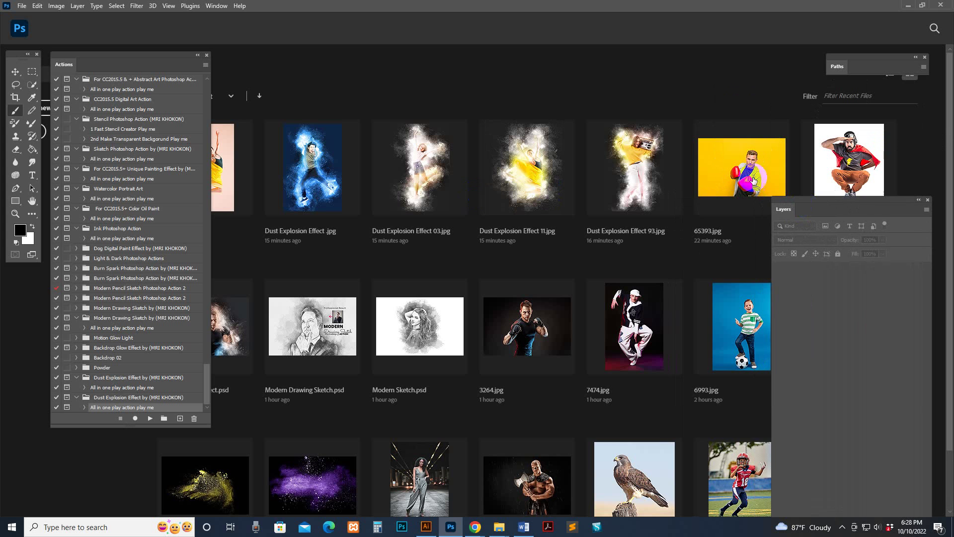
pyautogui.click(711, 163)
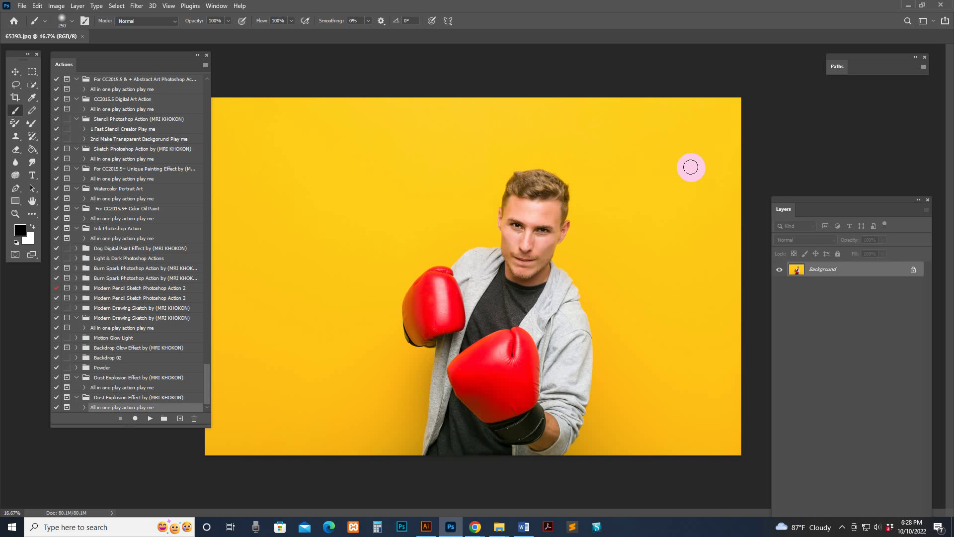
# Step: Resize the image to 2500 pixels wide, and place a smaller Layers panel beside the photo
pyautogui.click(56, 6)
pyautogui.click(79, 79)
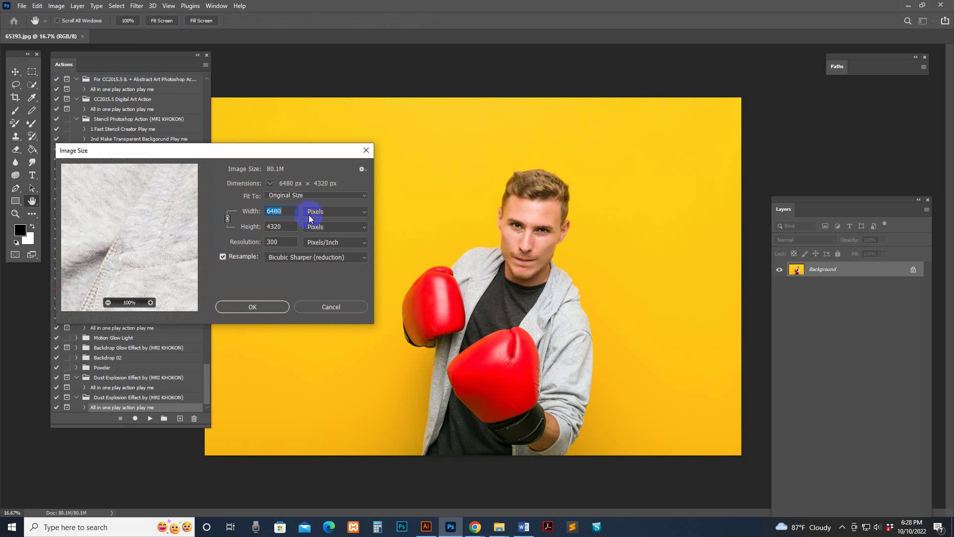
pyautogui.write('2500')
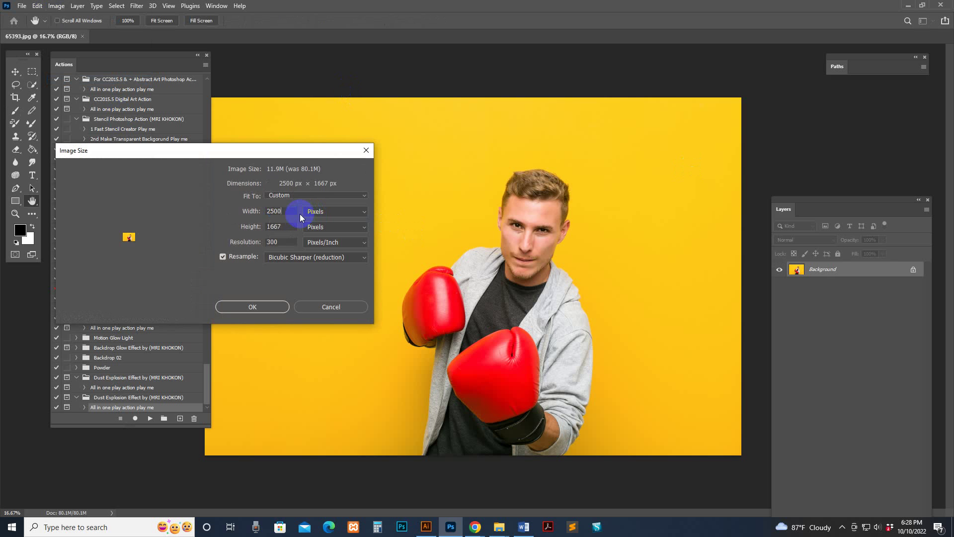
pyautogui.press('Return')
pyautogui.press('z')
pyautogui.click(571, 270)
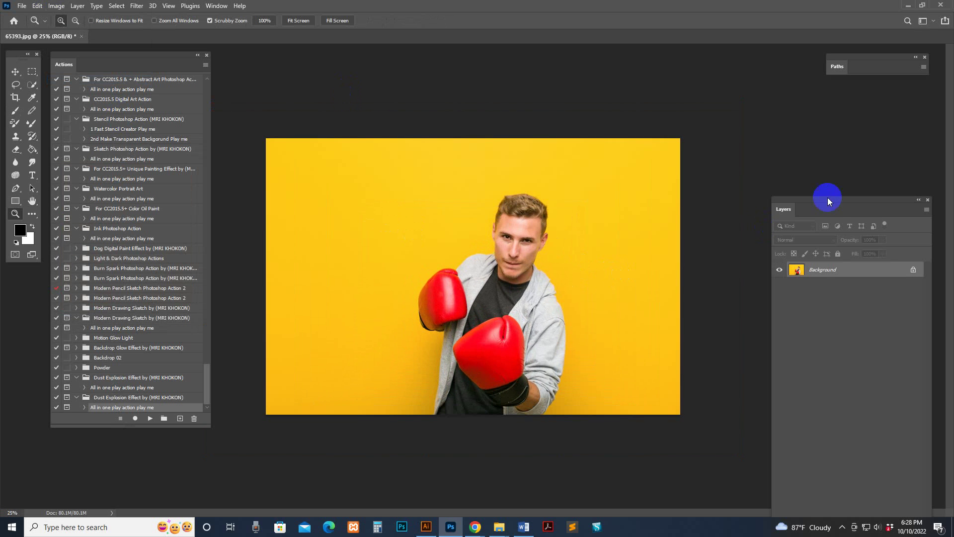
pyautogui.moveTo(827, 199); pyautogui.dragTo(754, 114)
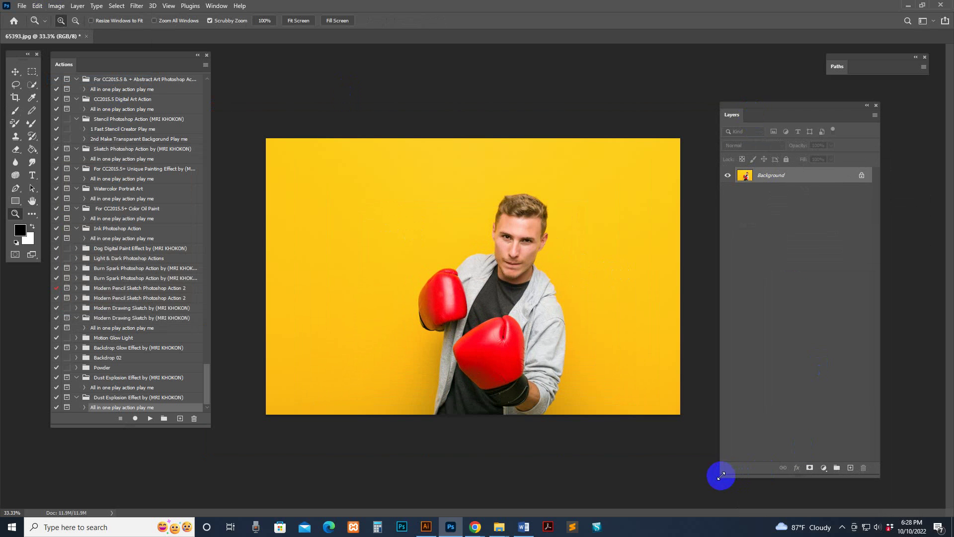
pyautogui.moveTo(726, 476); pyautogui.dragTo(748, 441)
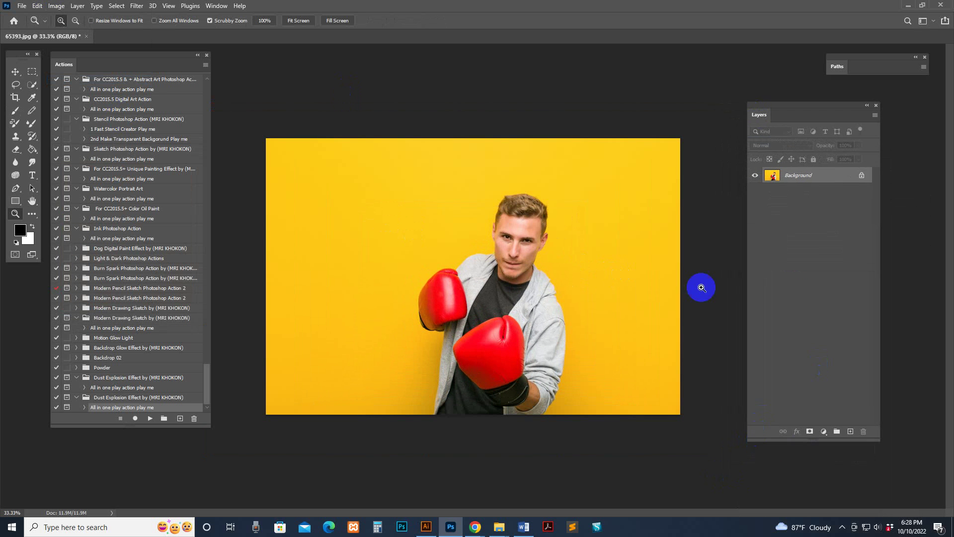
# Step: Select the boxer with Select Subject and add a new layer named brush
pyautogui.click(30, 86)
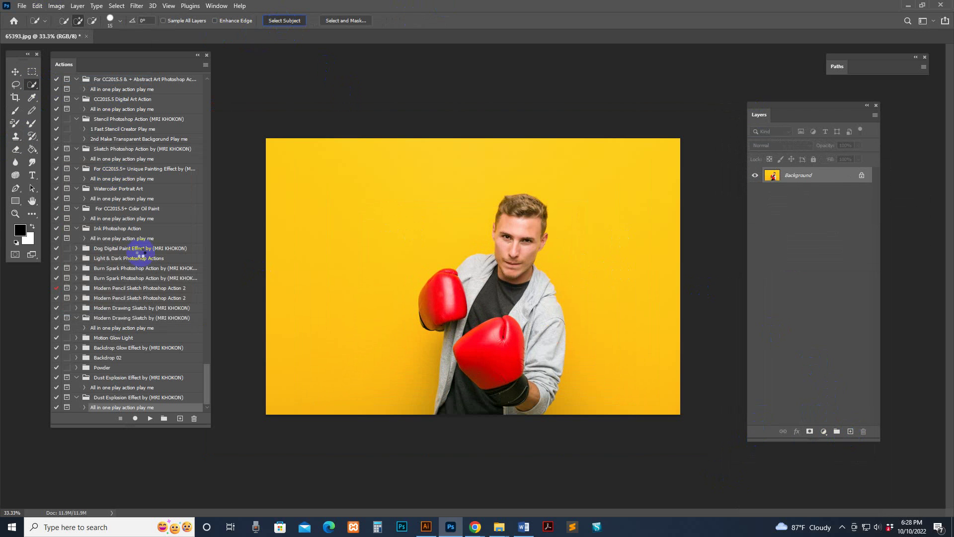
pyautogui.click(850, 431)
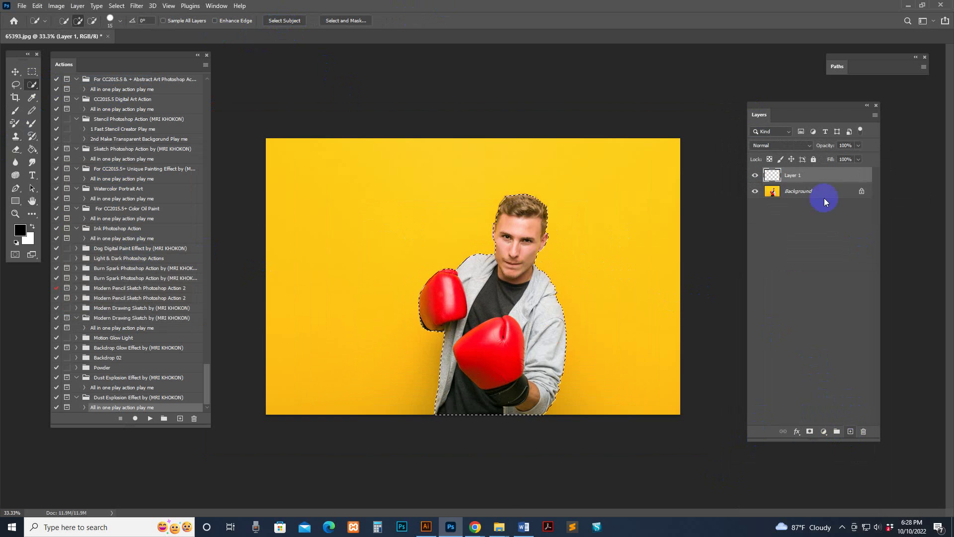
pyautogui.click(794, 175)
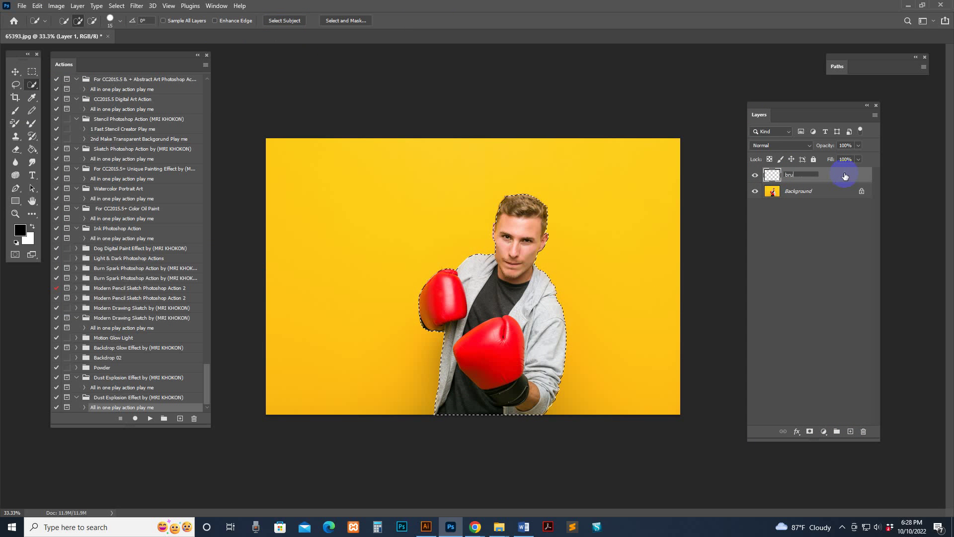
pyautogui.write('brushi')
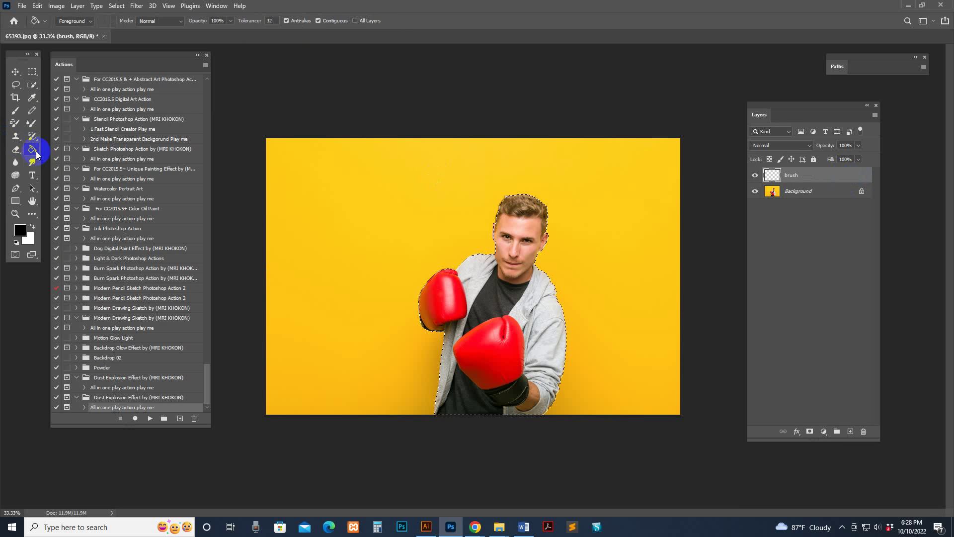
# Step: Fill the boxer selection on the brush layer with bright blue using the Paint Bucket, and deselect
pyautogui.click(19, 229)
pyautogui.click(819, 166)
pyautogui.click(793, 145)
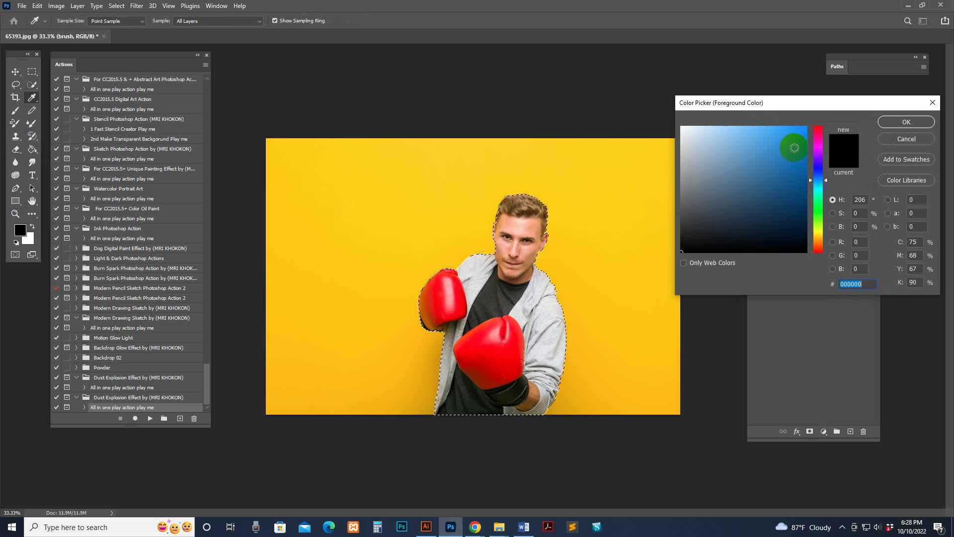
pyautogui.click(907, 122)
pyautogui.press('g')
pyautogui.click(536, 254)
pyautogui.click(116, 6)
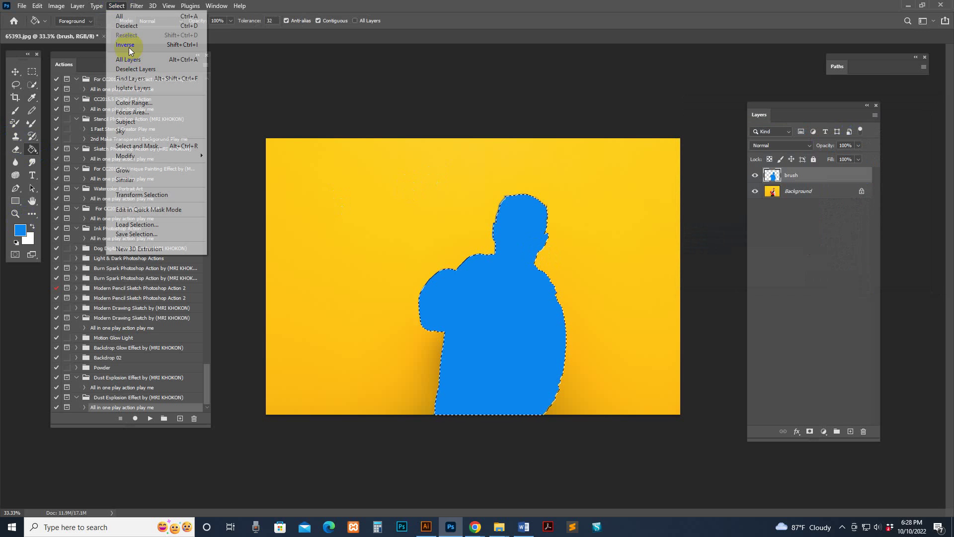
pyautogui.click(127, 26)
pyautogui.click(559, 297)
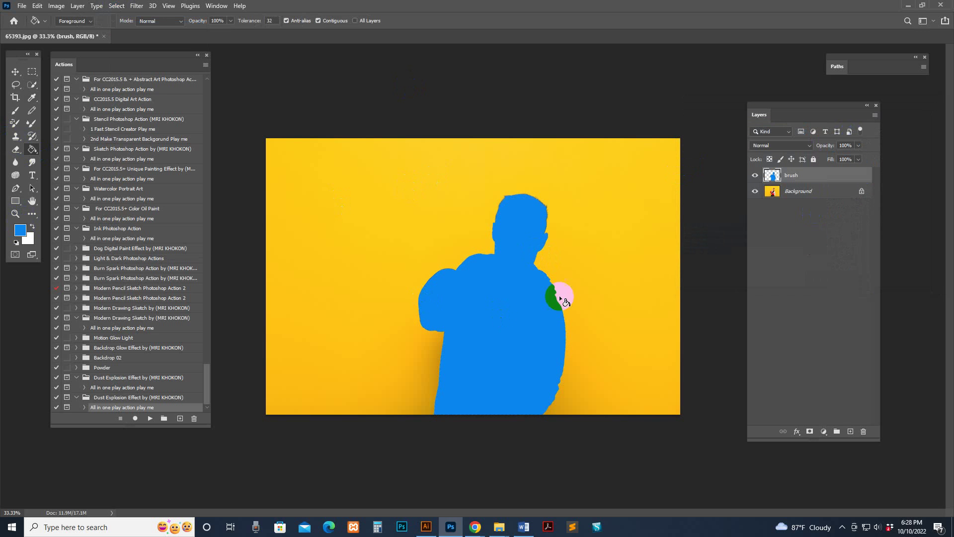
# Step: Run the Dust Explosion Effect action on the photo, dismiss its closing message and inspect the result up close
pyautogui.click(151, 419)
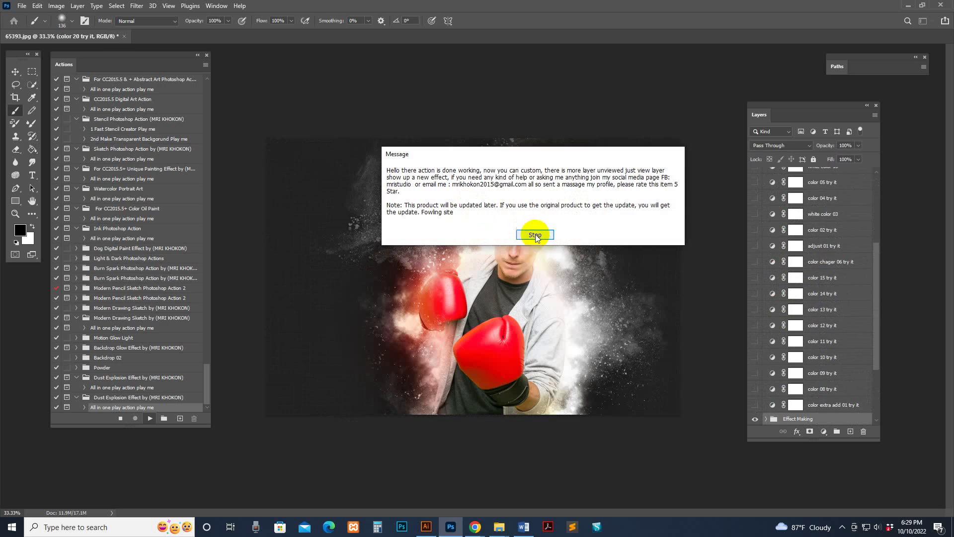
pyautogui.click(535, 234)
pyautogui.press('z')
pyautogui.click(538, 252)
pyautogui.click(558, 197)
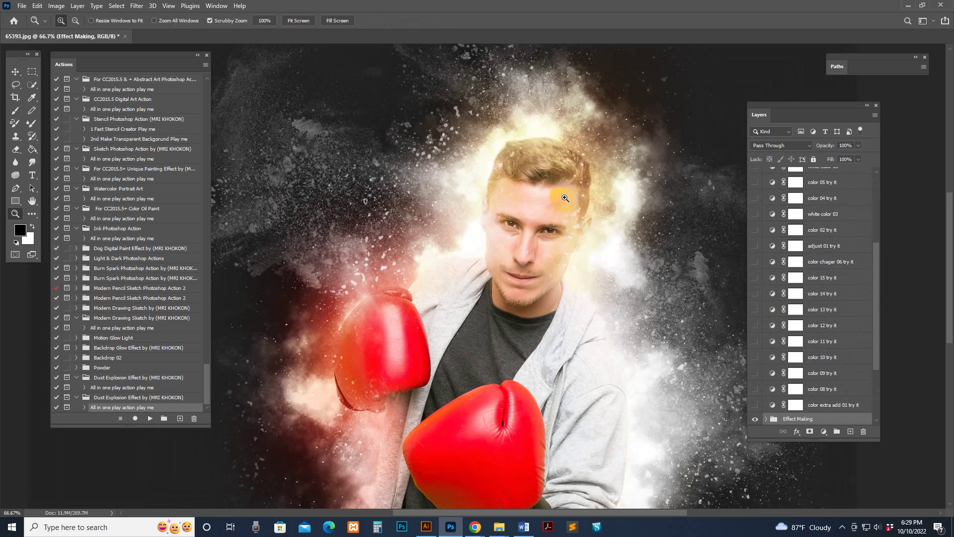
pyautogui.moveTo(565, 198); pyautogui.dragTo(560, 271)
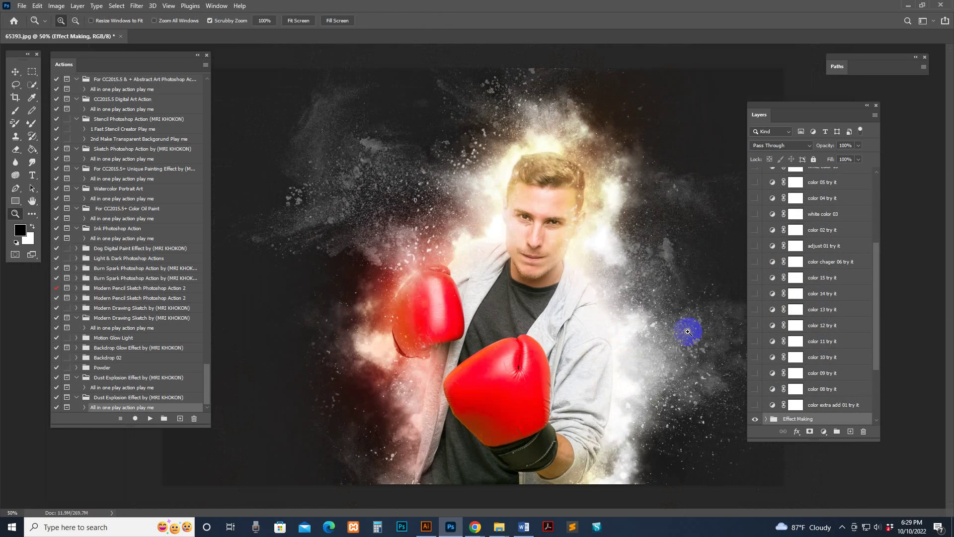
pyautogui.moveTo(688, 330); pyautogui.dragTo(594, 364)
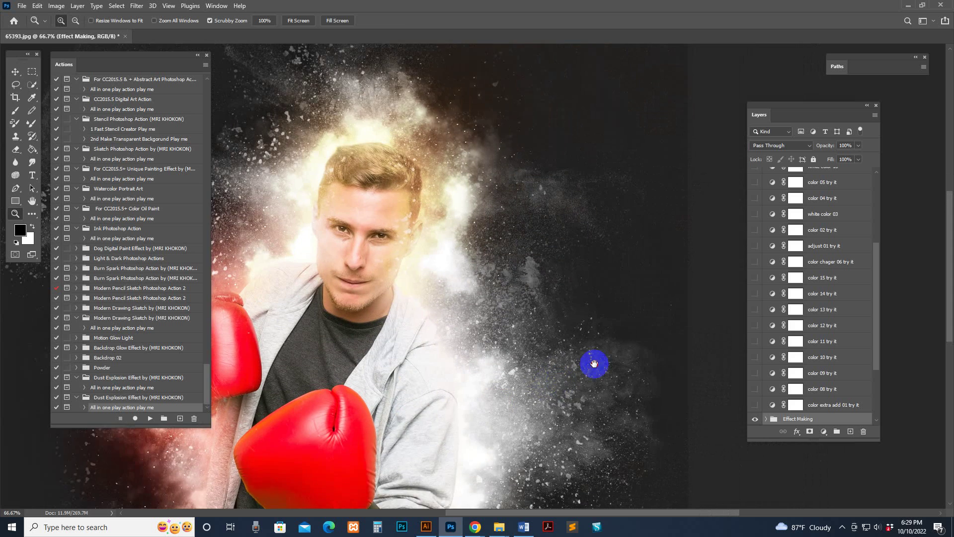
pyautogui.keyDown('alt'); pyautogui.click(594, 363); pyautogui.keyUp('alt')
# Step: Preview the color 13, color 12 and color 11 layers one at a time
pyautogui.click(755, 309)
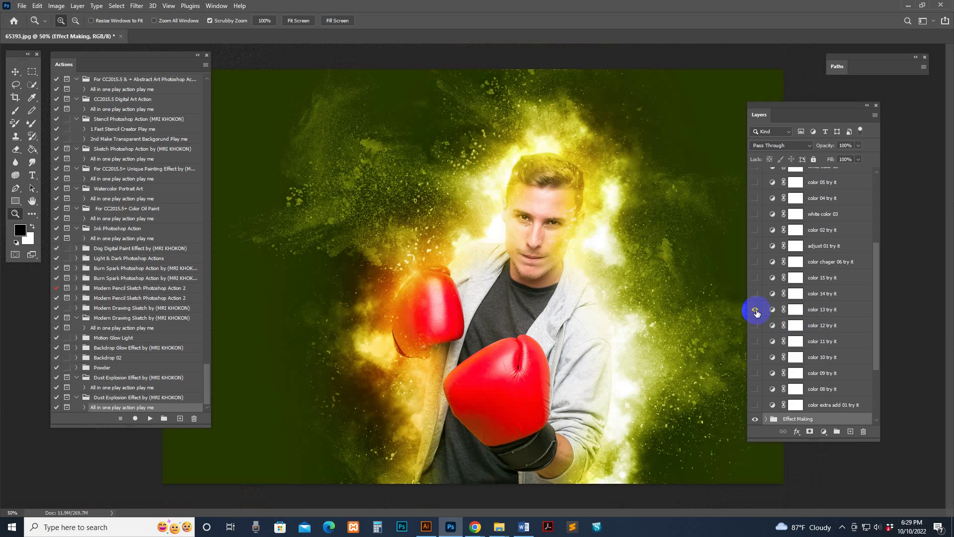
pyautogui.click(756, 324)
pyautogui.click(756, 324)
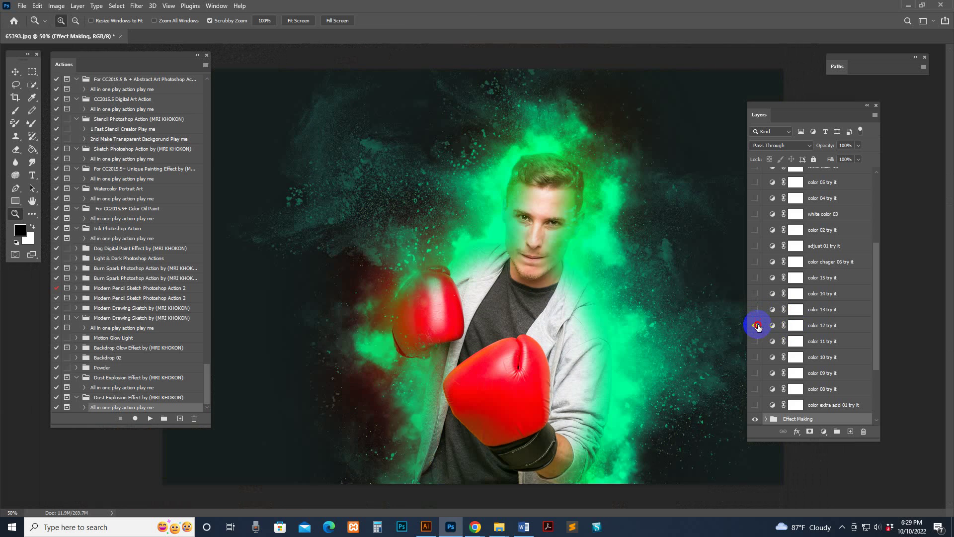
pyautogui.click(754, 344)
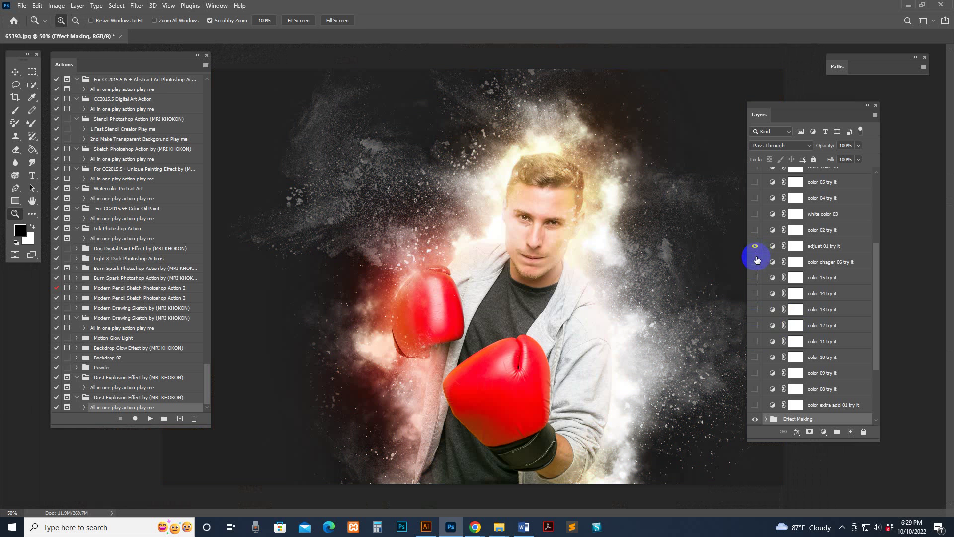
# Step: Show the color chager 06 layer, set its Hue/Saturation hue to 320, and hide the layer again
pyautogui.click(756, 261)
pyautogui.doubleClick(773, 262)
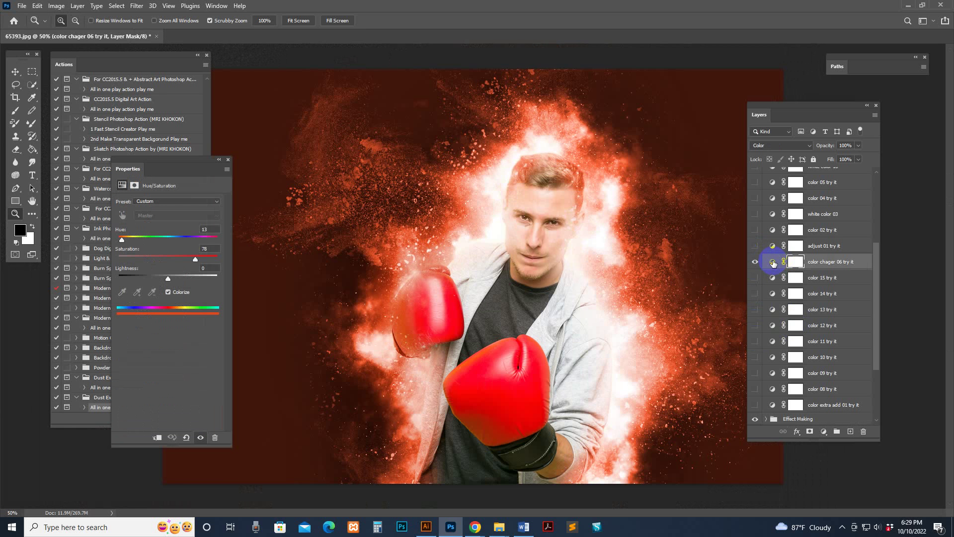
pyautogui.click(773, 262)
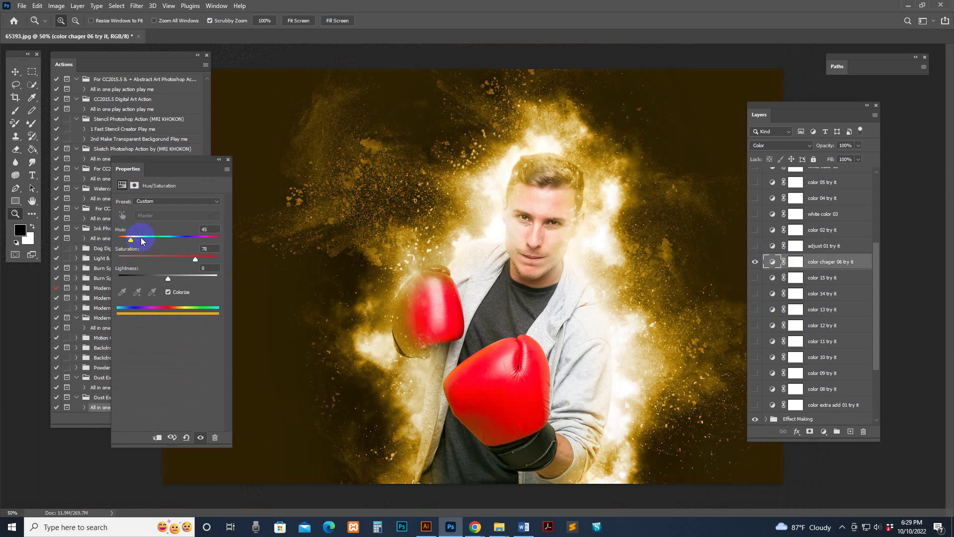
pyautogui.moveTo(152, 242); pyautogui.dragTo(206, 240)
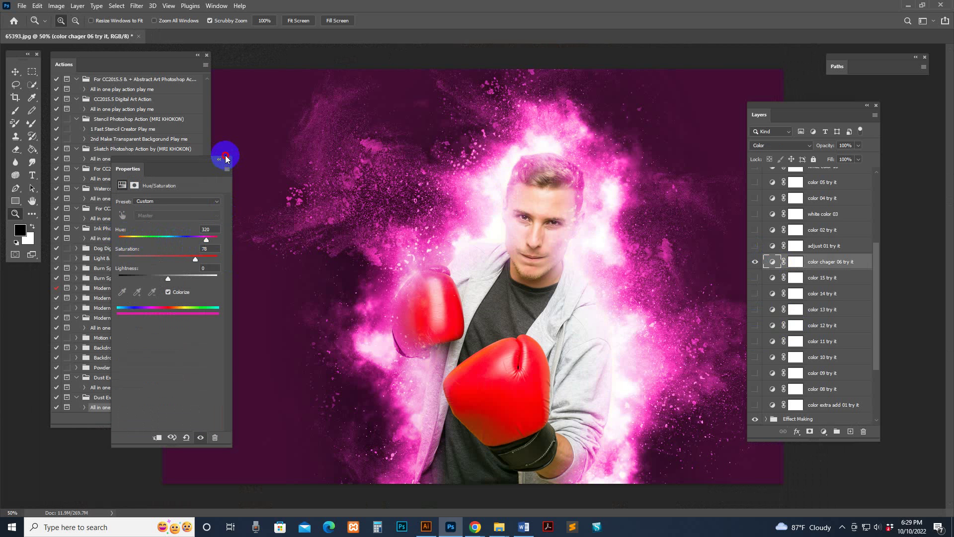
pyautogui.click(228, 159)
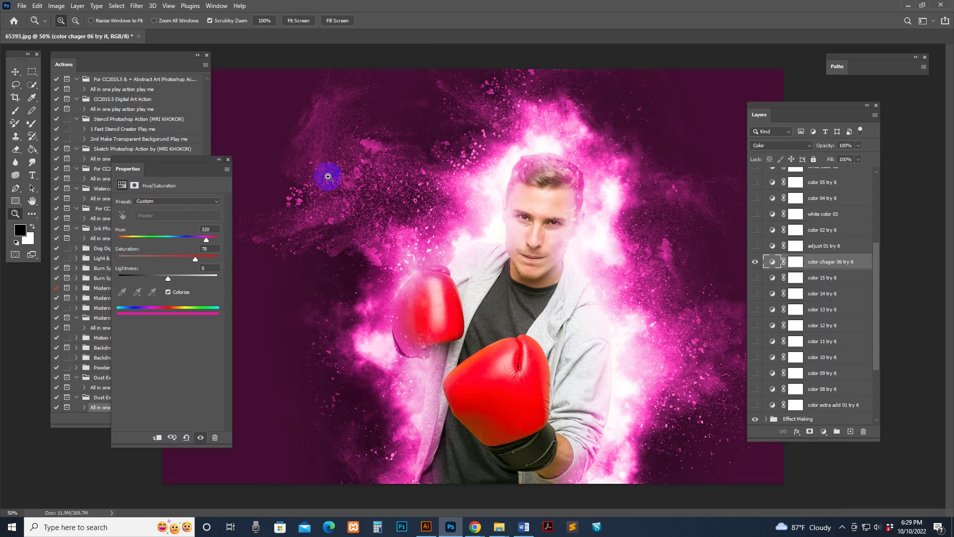
pyautogui.click(756, 262)
# Step: Preview the color 18, color 19, color 20 and hdr look 17 layers one at a time
pyautogui.scroll(2, 805, 245)
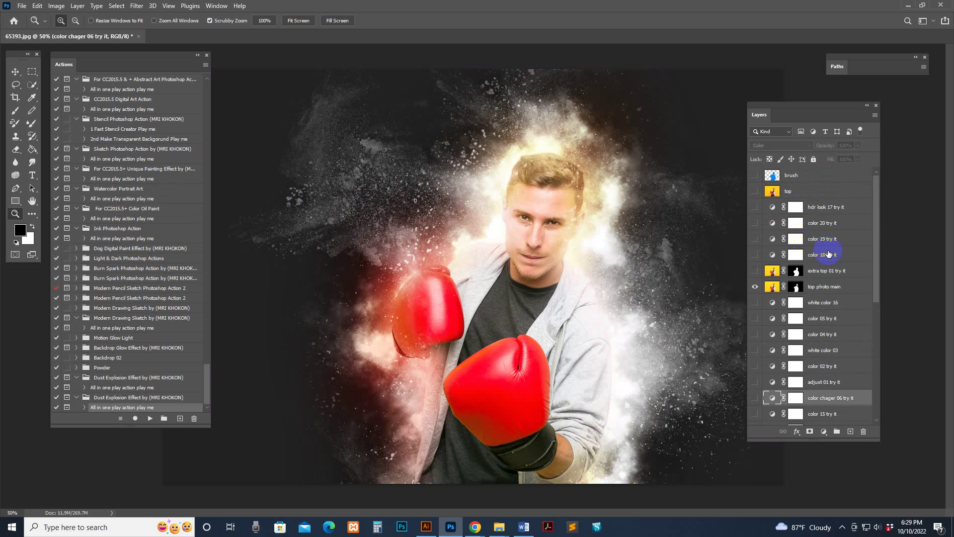
pyautogui.scroll(1, 785, 258)
pyautogui.click(796, 255)
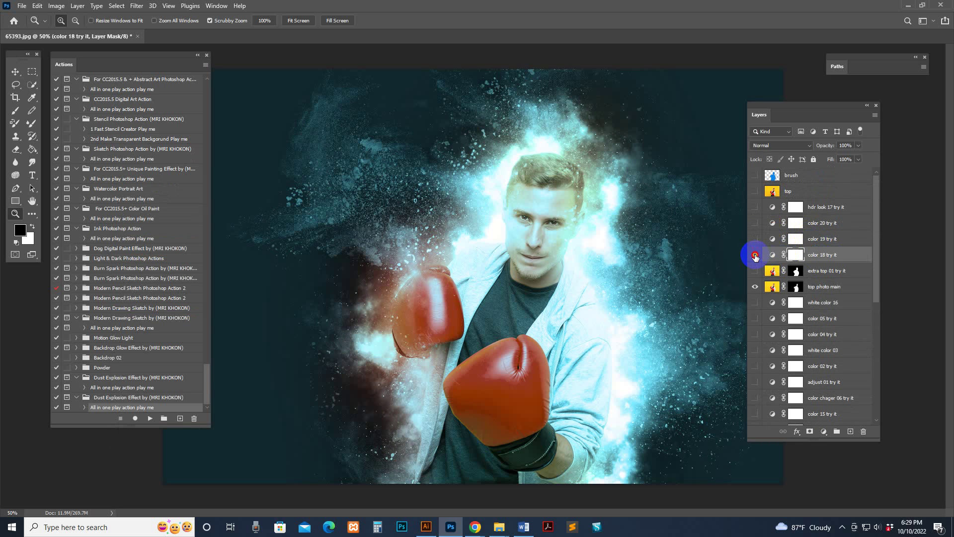
pyautogui.click(756, 254)
pyautogui.click(755, 239)
pyautogui.click(755, 238)
pyautogui.click(755, 223)
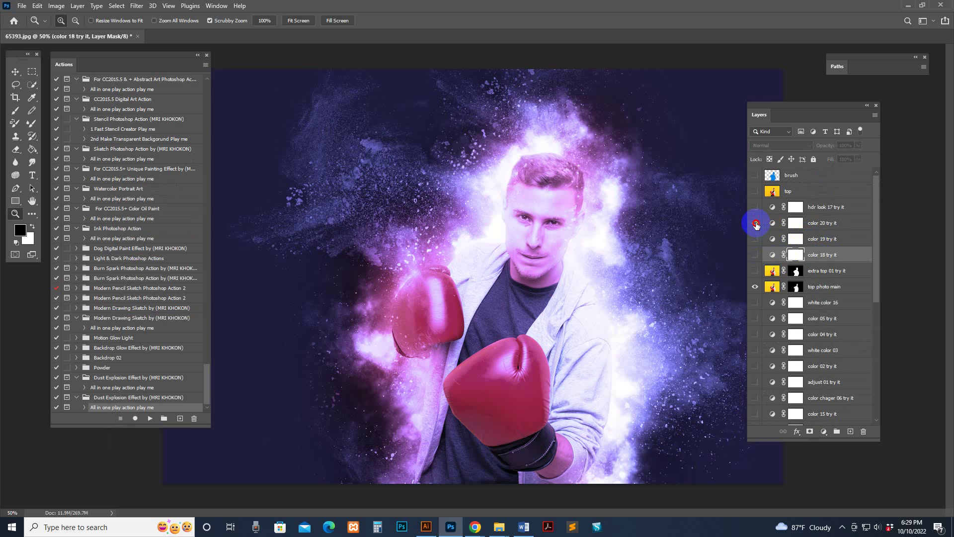
pyautogui.click(755, 223)
pyautogui.click(755, 207)
pyautogui.click(755, 208)
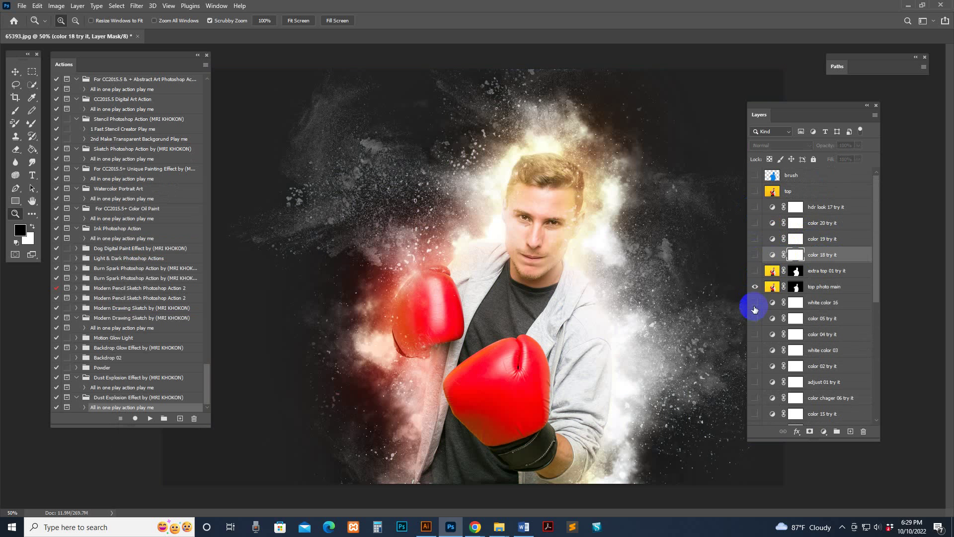
# Step: Preview the white color 16, color 05 and color 04 layers one at a time
pyautogui.click(755, 303)
pyautogui.click(755, 318)
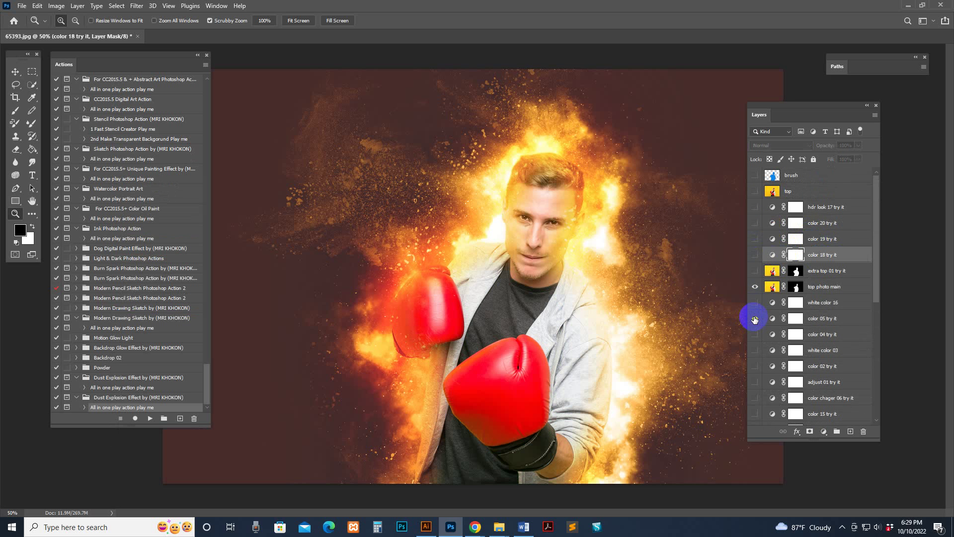
pyautogui.click(753, 318)
pyautogui.click(755, 334)
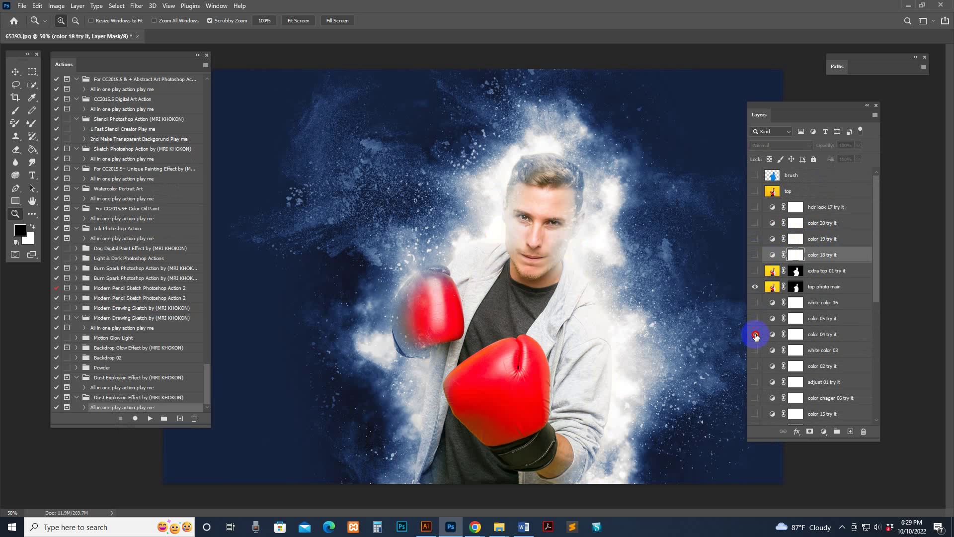
pyautogui.click(755, 334)
# Step: Turn on the color 05 layer and preview the color 02 and adjust 01 layers on top of it
pyautogui.click(755, 318)
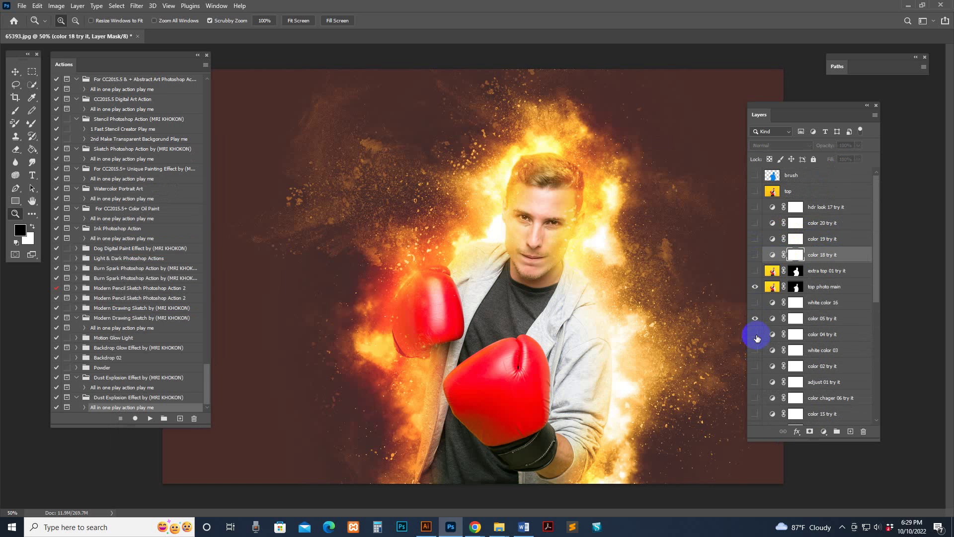
pyautogui.click(756, 366)
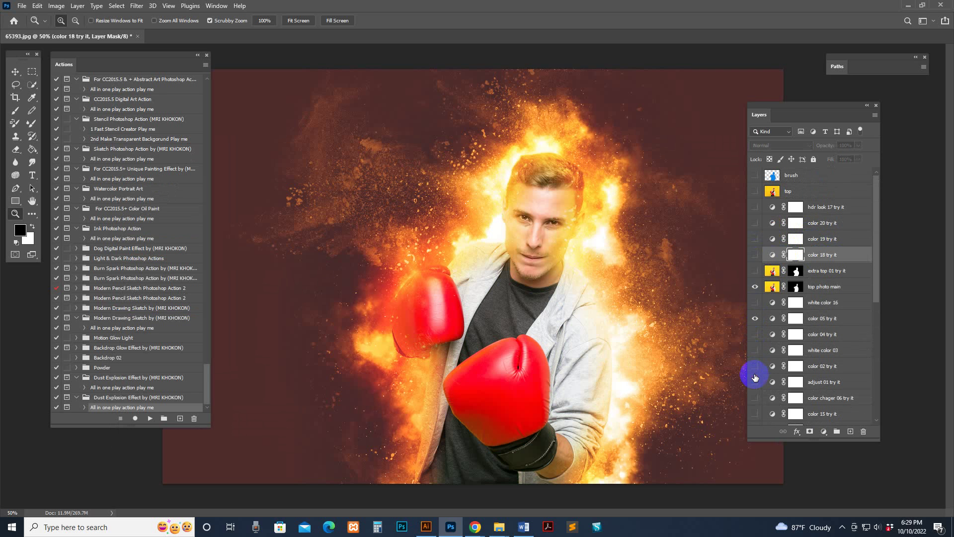
pyautogui.click(755, 382)
pyautogui.click(754, 381)
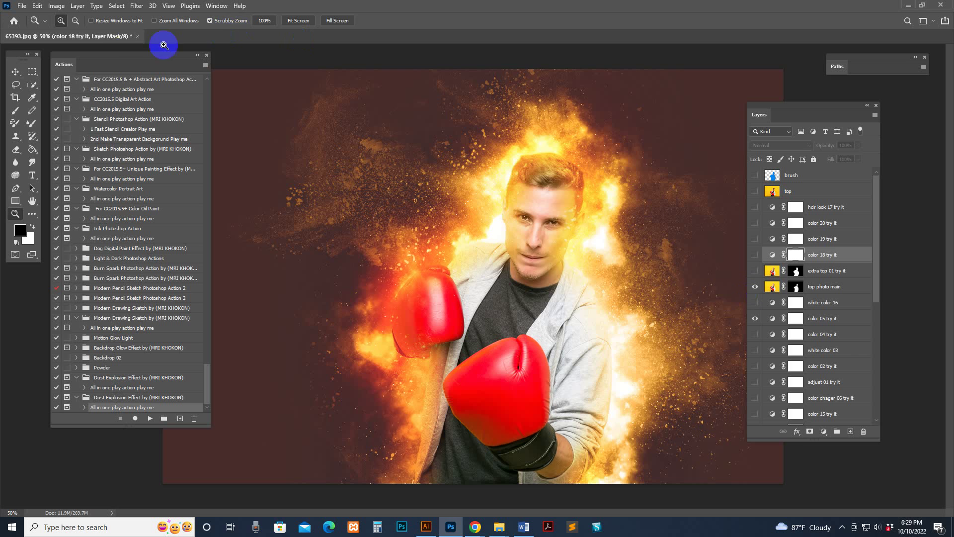
# Step: Close the boxer photo without saving its changes and open 3264.jpg from the recent files
pyautogui.click(137, 36)
pyautogui.click(475, 195)
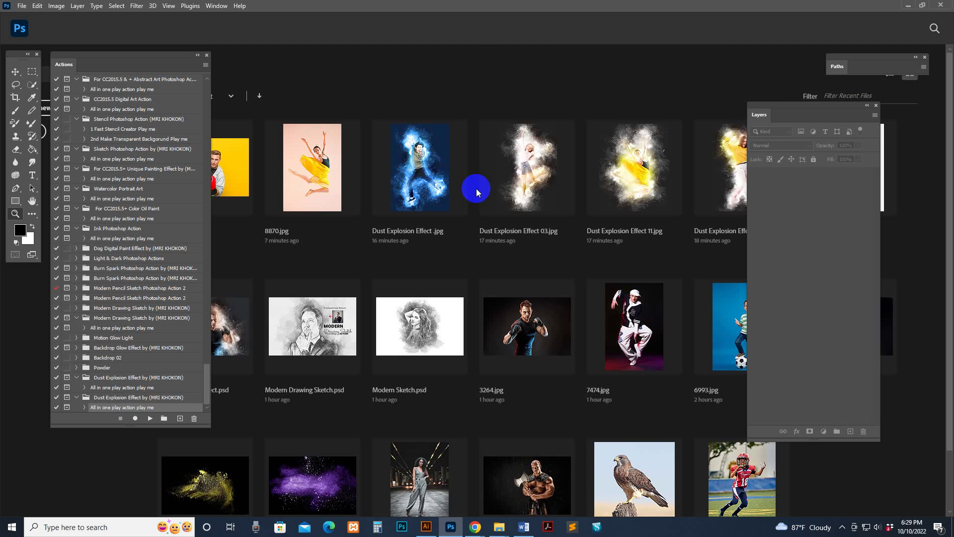
pyautogui.click(770, 117)
pyautogui.moveTo(770, 118); pyautogui.dragTo(806, 143)
pyautogui.click(537, 317)
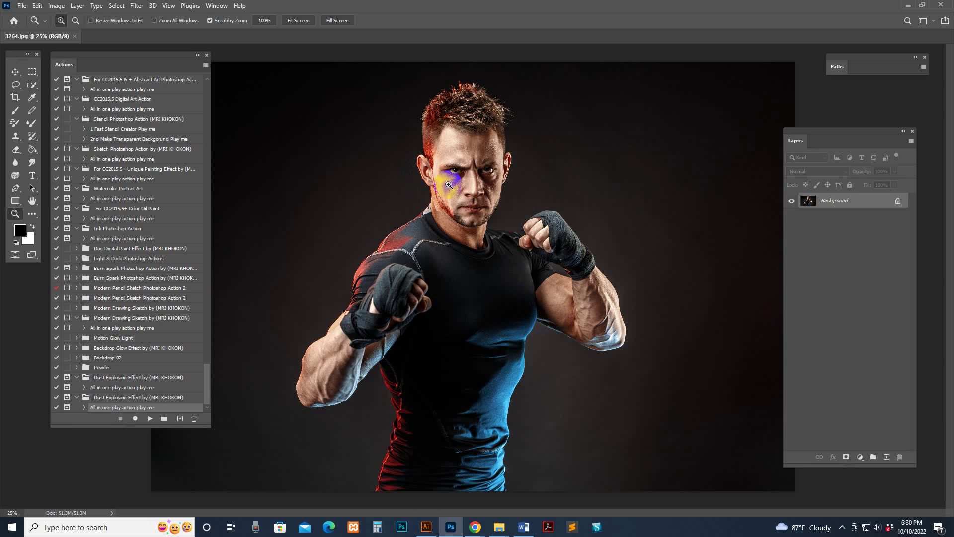
# Step: Extend the canvas upward above the fighter's head with the Crop tool and apply the crop
pyautogui.keyDown('alt'); pyautogui.click(498, 213); pyautogui.keyUp('alt')
pyautogui.click(16, 97)
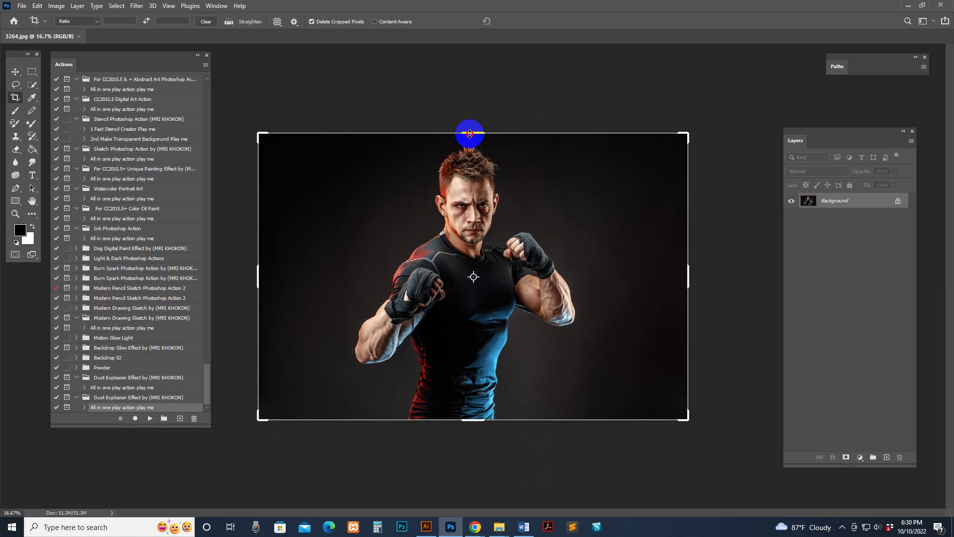
pyautogui.moveTo(469, 134); pyautogui.dragTo(469, 114)
pyautogui.click(15, 71)
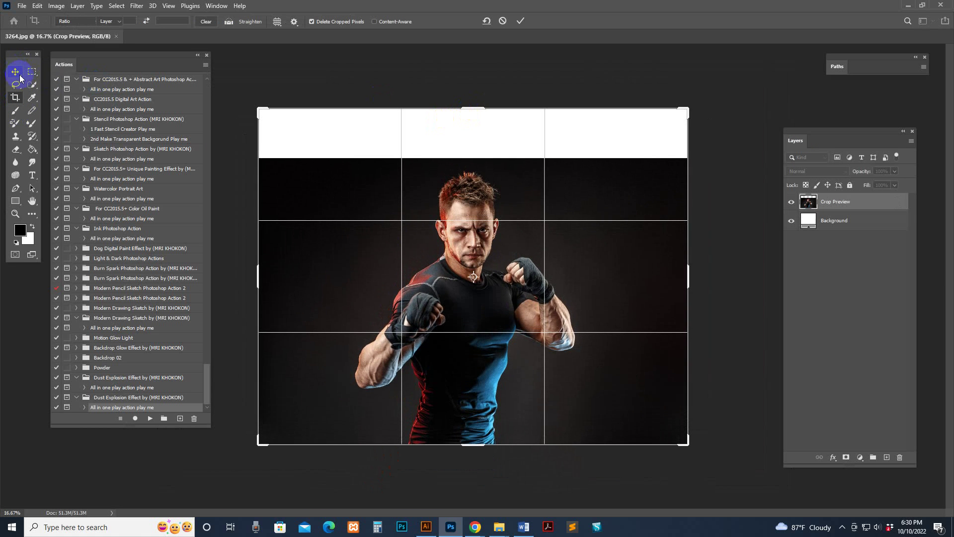
pyautogui.click(849, 204)
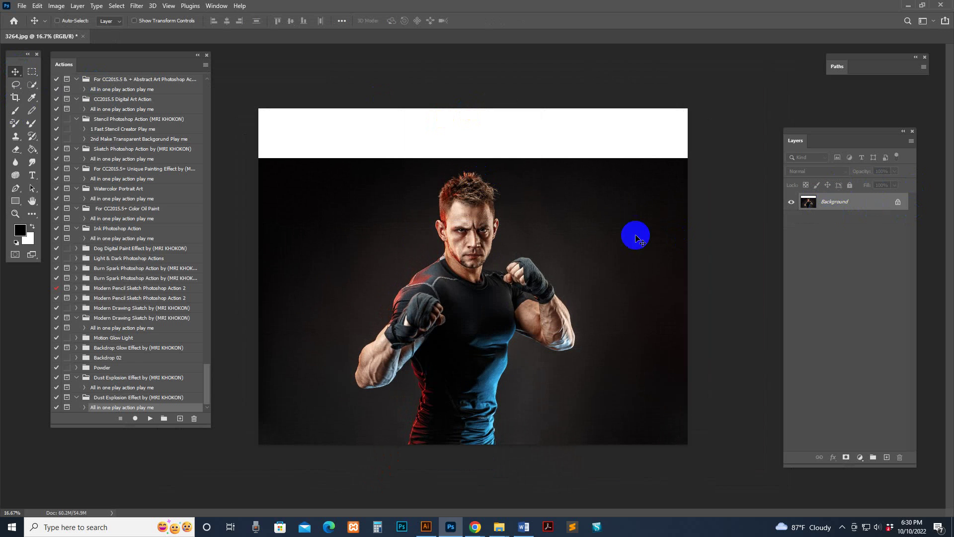
# Step: Resize the image to 2500 pixels wide, keeping its proportions
pyautogui.click(57, 6)
pyautogui.click(74, 80)
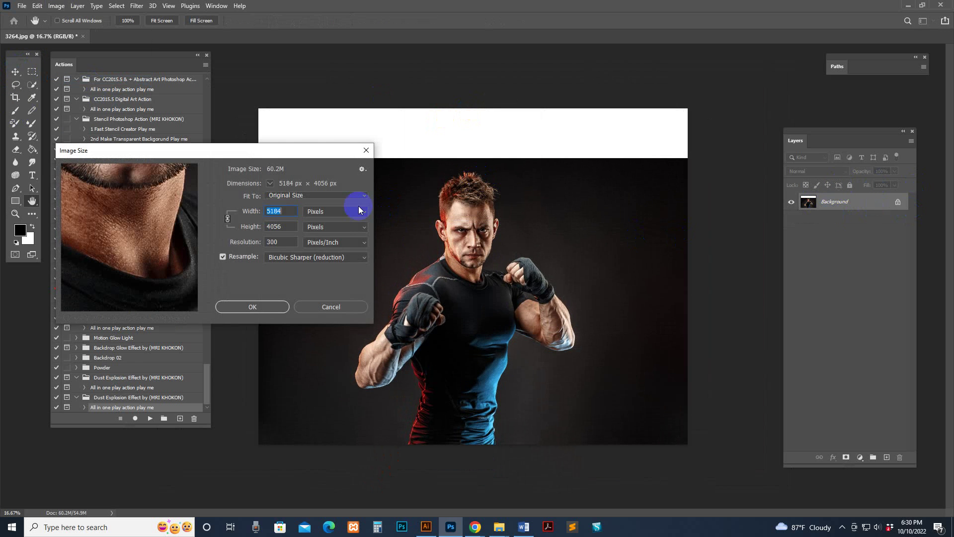
pyautogui.write('2500')
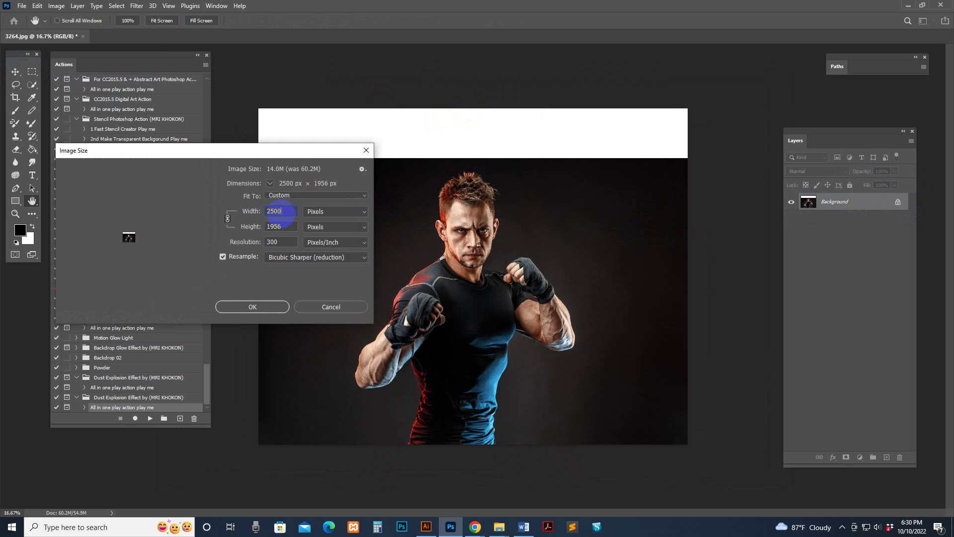
pyautogui.press('Return')
pyautogui.press('z')
pyautogui.click(513, 278)
pyautogui.click(513, 278)
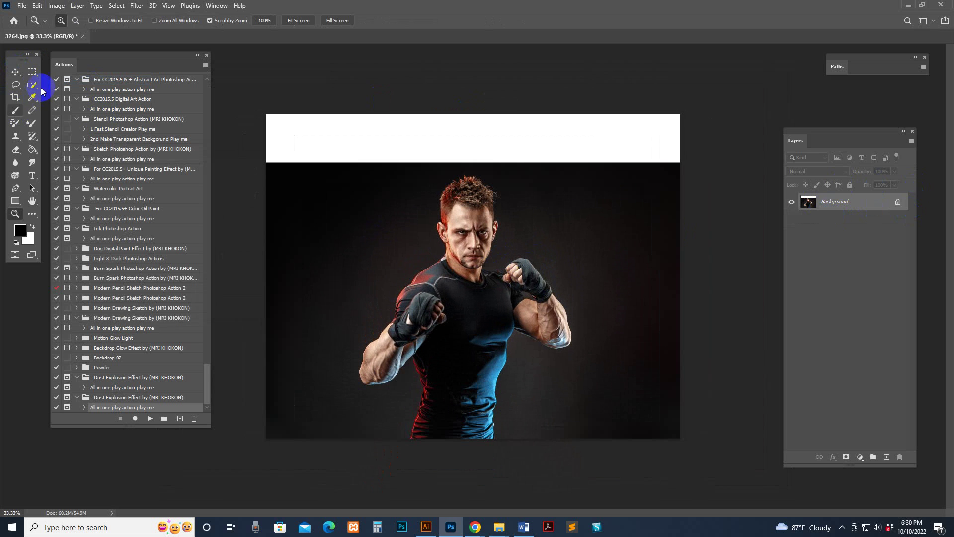
# Step: Select the fighter with Select Subject and add a new layer above the photo
pyautogui.click(32, 84)
pyautogui.click(293, 23)
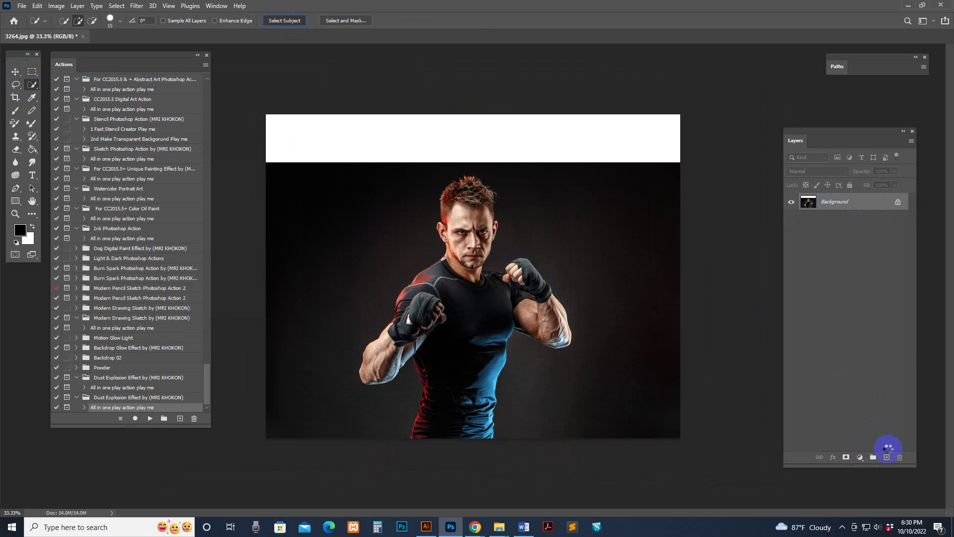
pyautogui.click(887, 457)
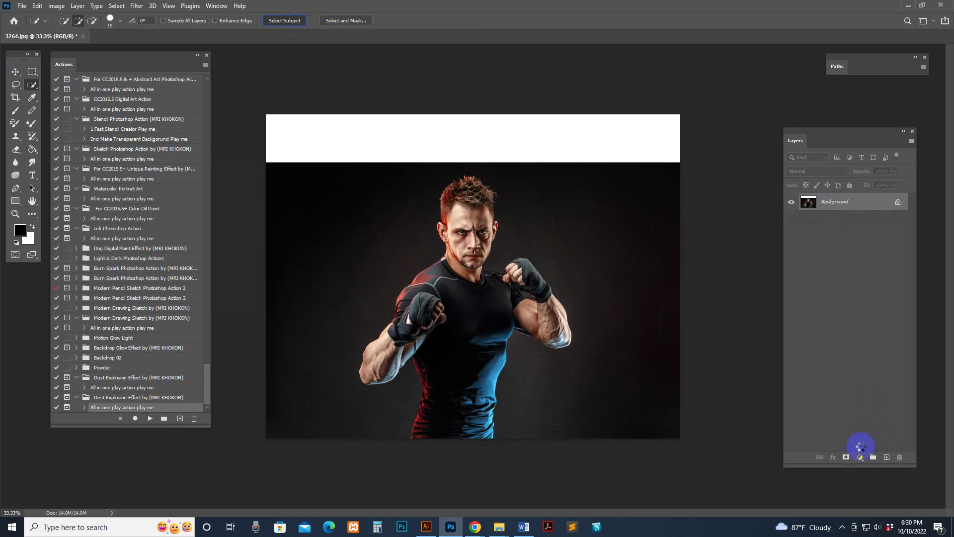
# Step: Fill the fighter selection on the new layer with light red using the Paint Bucket, and deselect
pyautogui.click(32, 149)
pyautogui.click(20, 230)
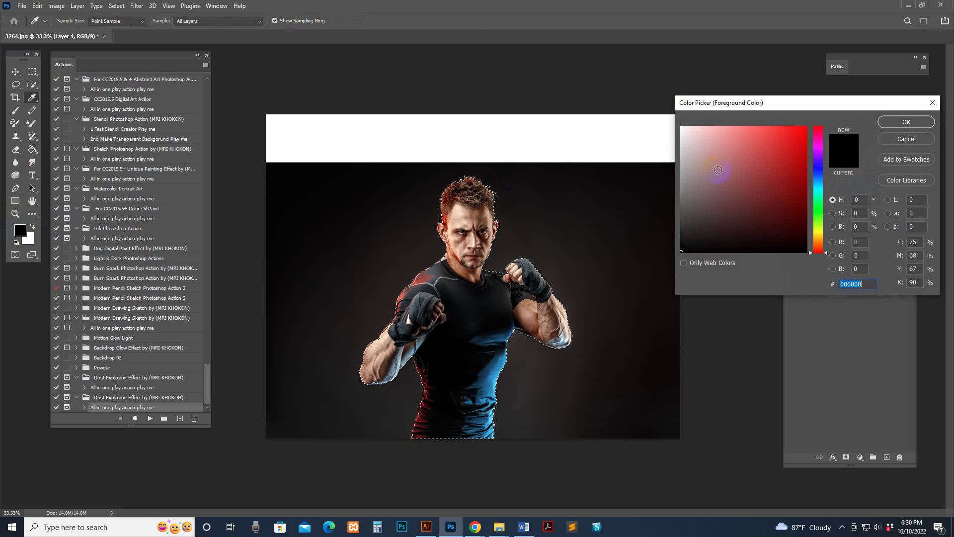
pyautogui.click(761, 138)
pyautogui.click(900, 124)
pyautogui.click(486, 278)
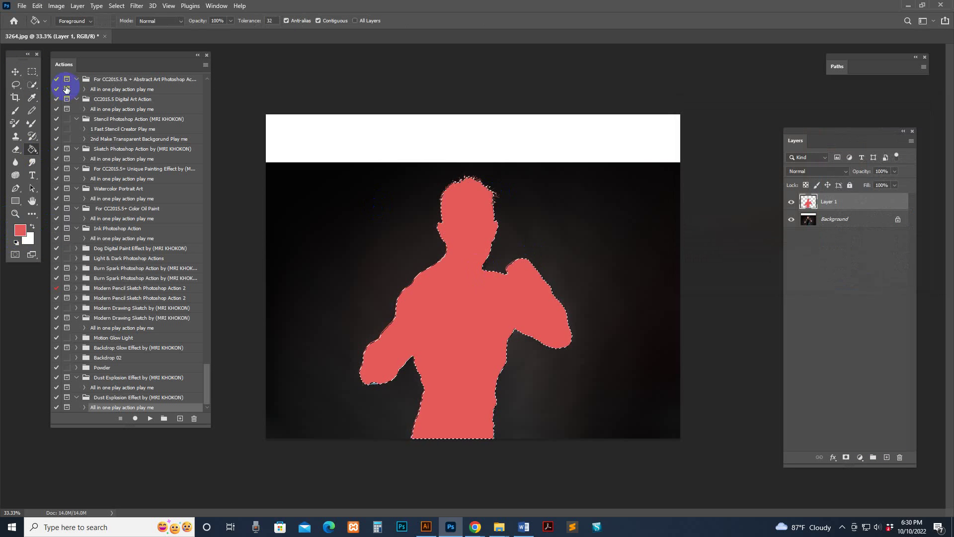
pyautogui.click(116, 5)
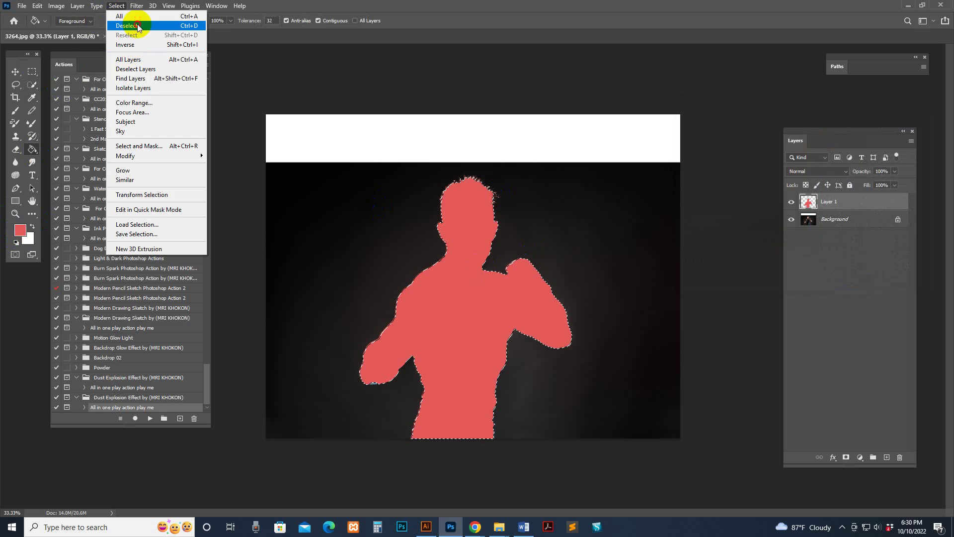
pyautogui.click(127, 25)
pyautogui.click(16, 72)
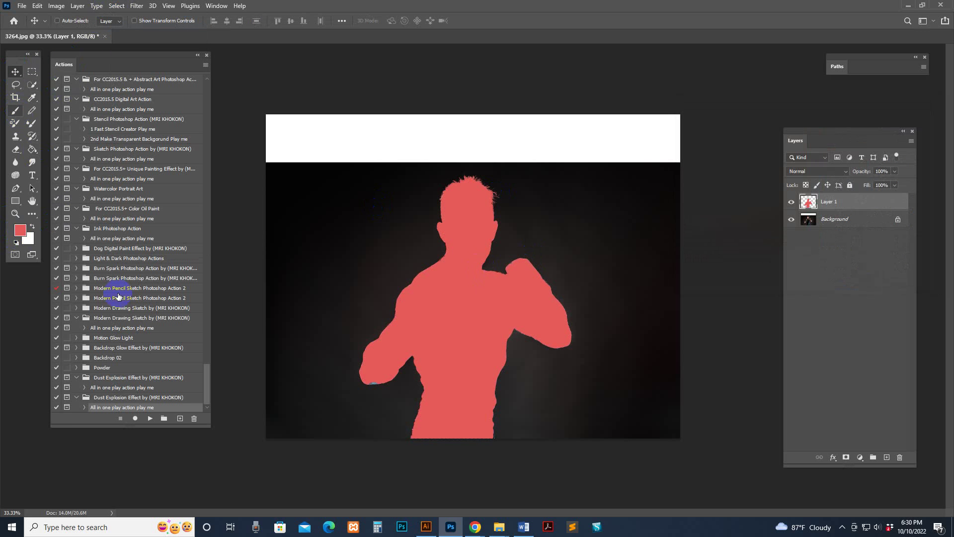
# Step: Try to run the Dust Explosion Effect action on the fighter photo, stop it and undo its changes
pyautogui.click(150, 419)
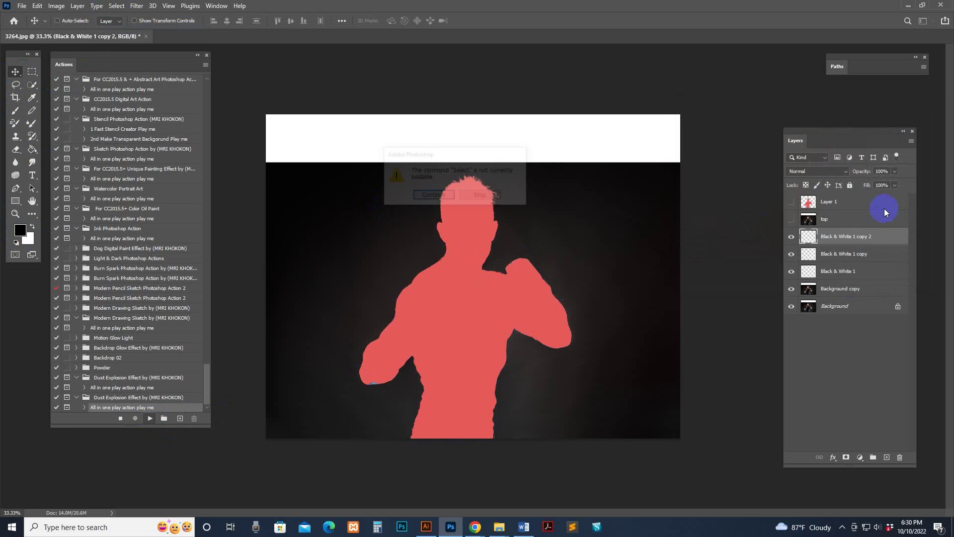
pyautogui.click(482, 196)
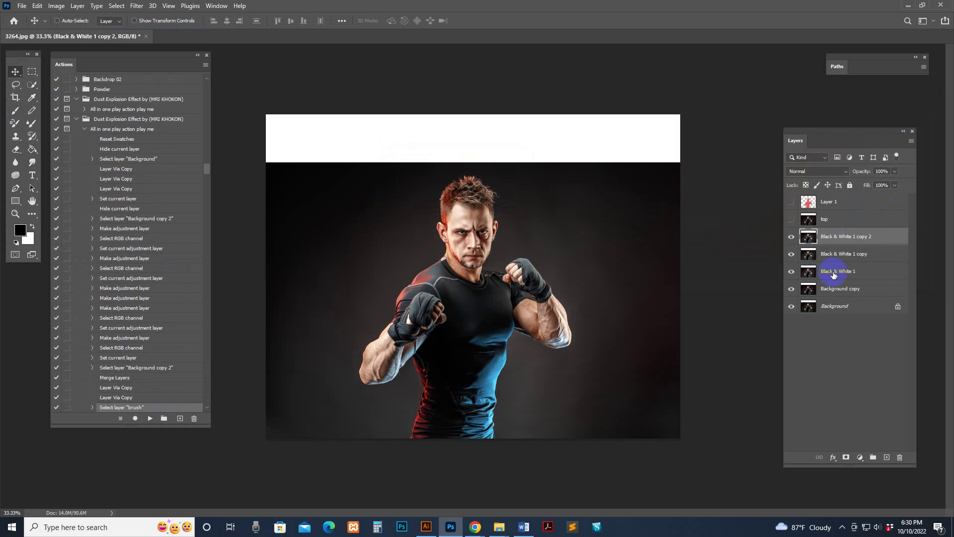
pyautogui.click(800, 201)
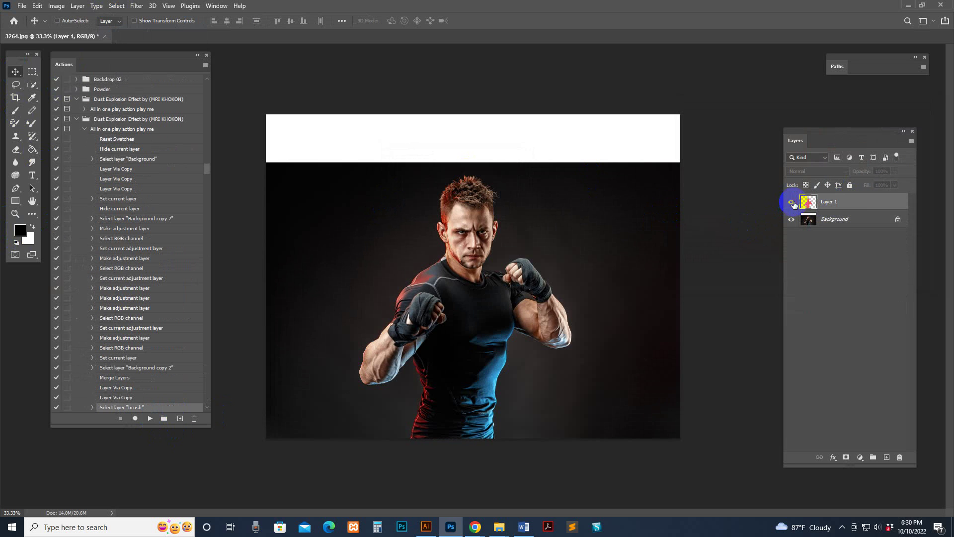
# Step: Show the red fill layer and rename it brush
pyautogui.click(792, 202)
pyautogui.click(848, 198)
pyautogui.write('bru')
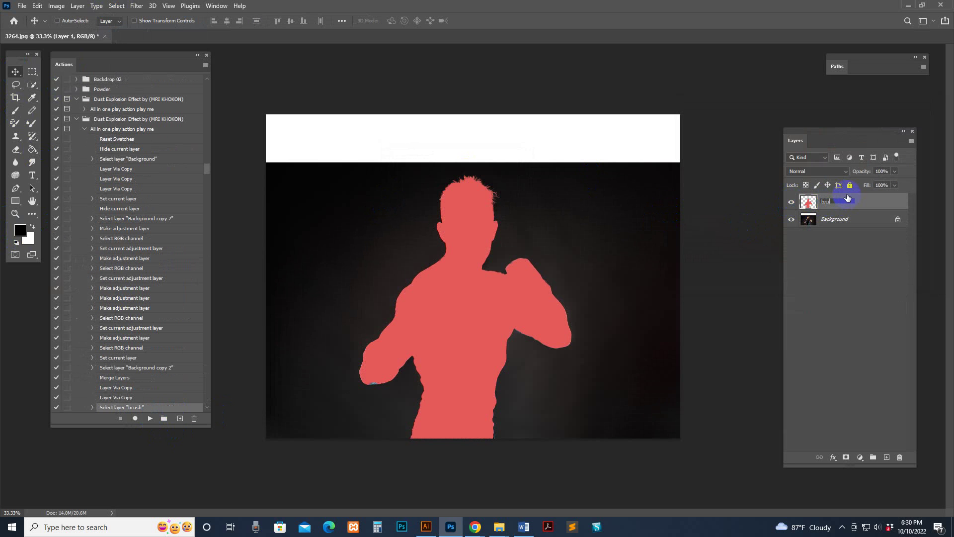
pyautogui.write('sh')
pyautogui.press('Return')
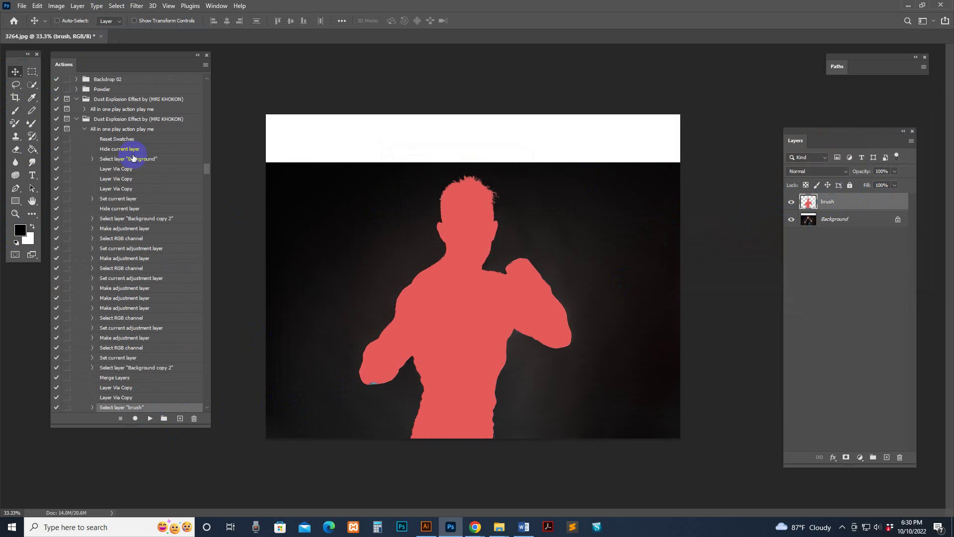
# Step: Run the Dust Explosion Effect action on the fighter photo, dismiss its closing message and inspect the result up close
pyautogui.click(96, 129)
pyautogui.click(84, 129)
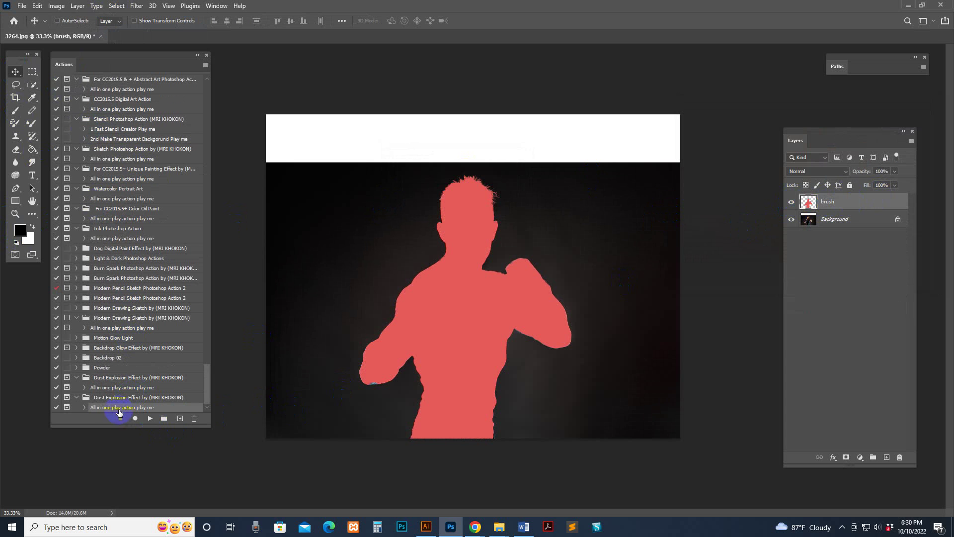
pyautogui.click(148, 420)
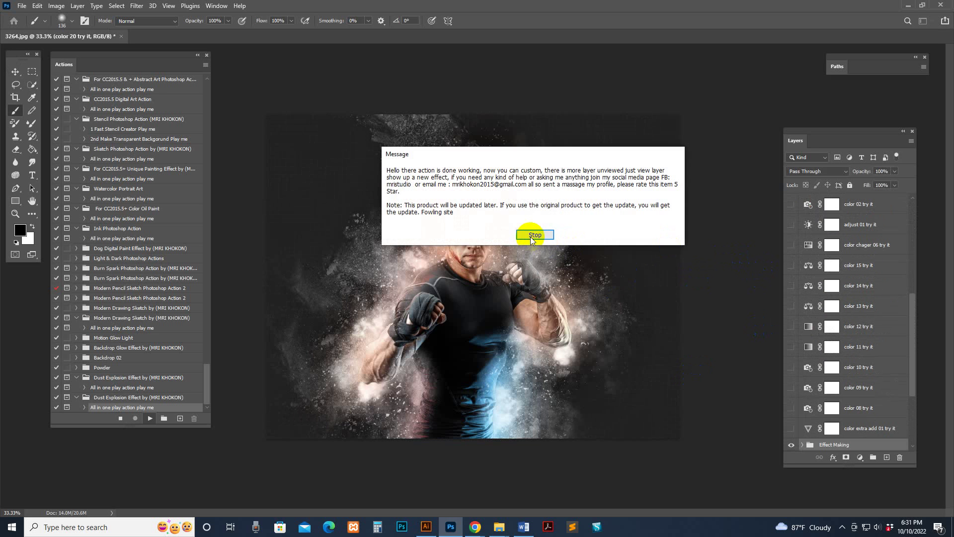
pyautogui.click(531, 239)
pyautogui.press('z')
pyautogui.click(534, 277)
pyautogui.click(534, 277)
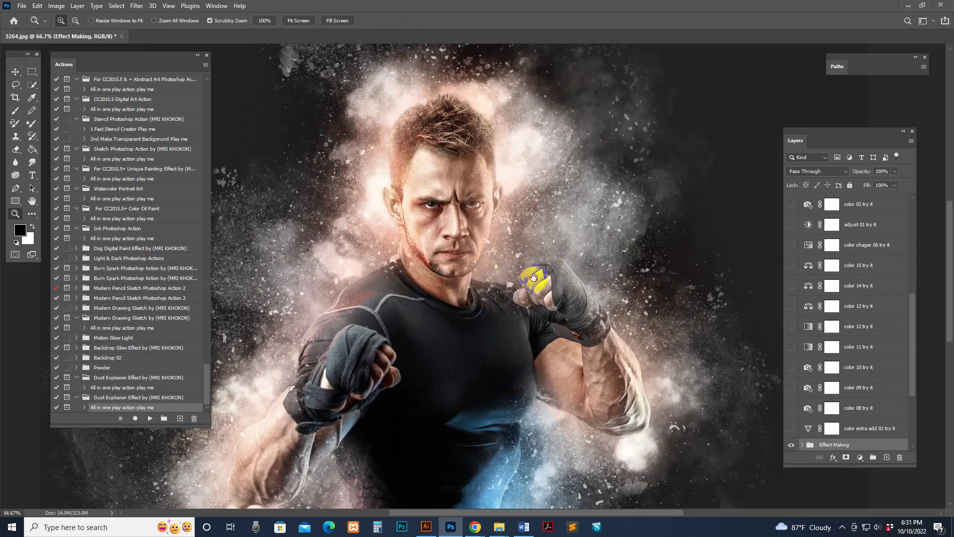
pyautogui.moveTo(533, 277); pyautogui.dragTo(522, 157)
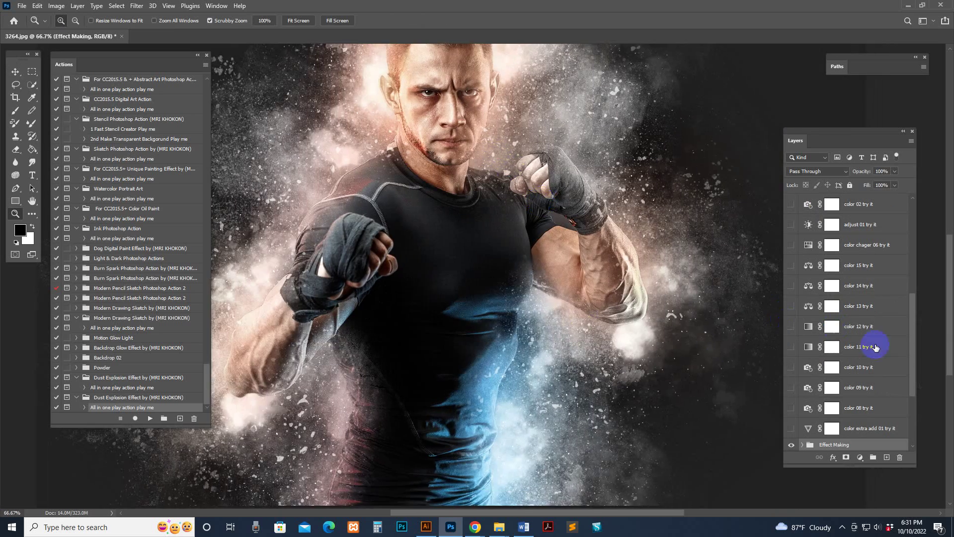
pyautogui.keyDown('alt'); pyautogui.click(585, 310); pyautogui.keyUp('alt')
# Step: Expand the Effect Making group and look through the glow, powder, spark and photo layers inside it
pyautogui.scroll(-5, 795, 427)
pyautogui.click(803, 329)
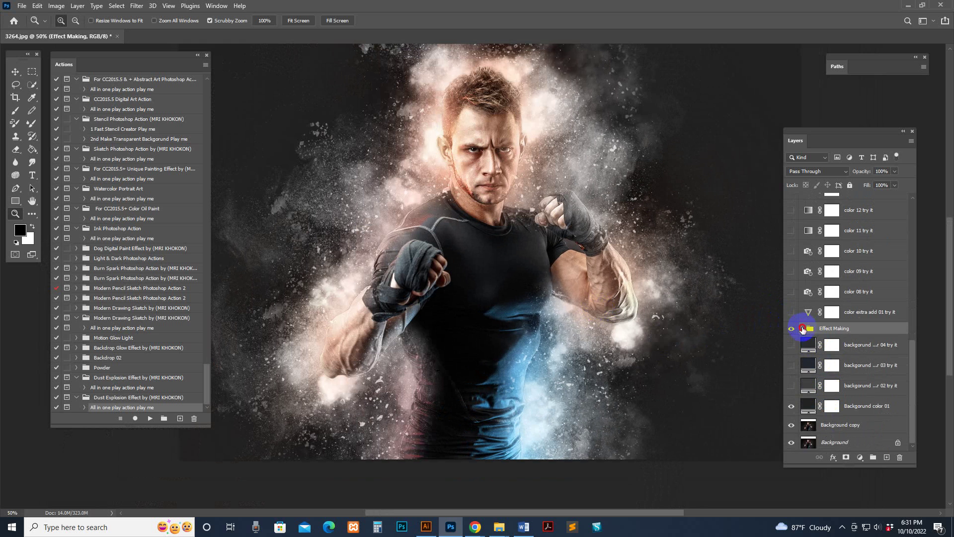
pyautogui.scroll(-3, 860, 348)
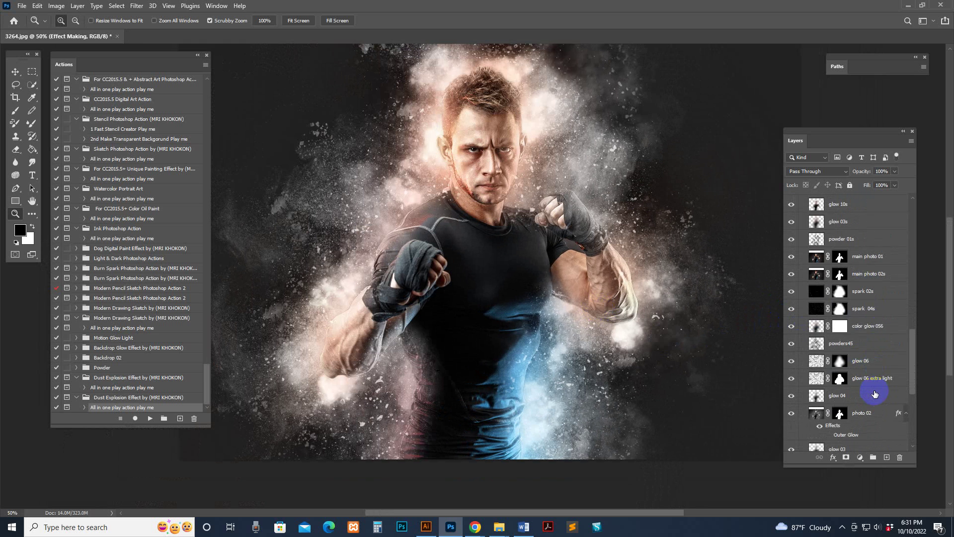
pyautogui.scroll(-5, 875, 394)
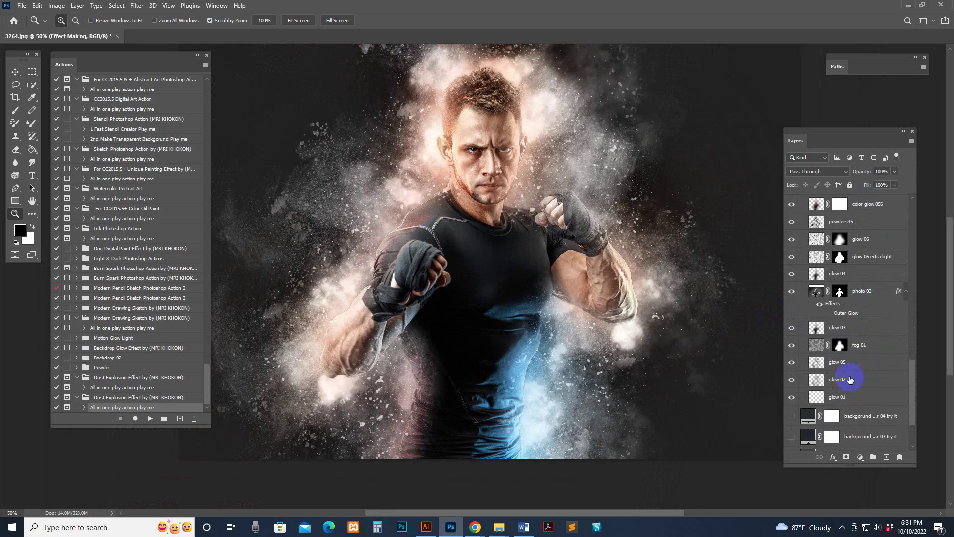
# Step: Move the Layers panel closer to the fighter image, look over its layers and collapse the Effect Making group
pyautogui.scroll(7, 850, 380)
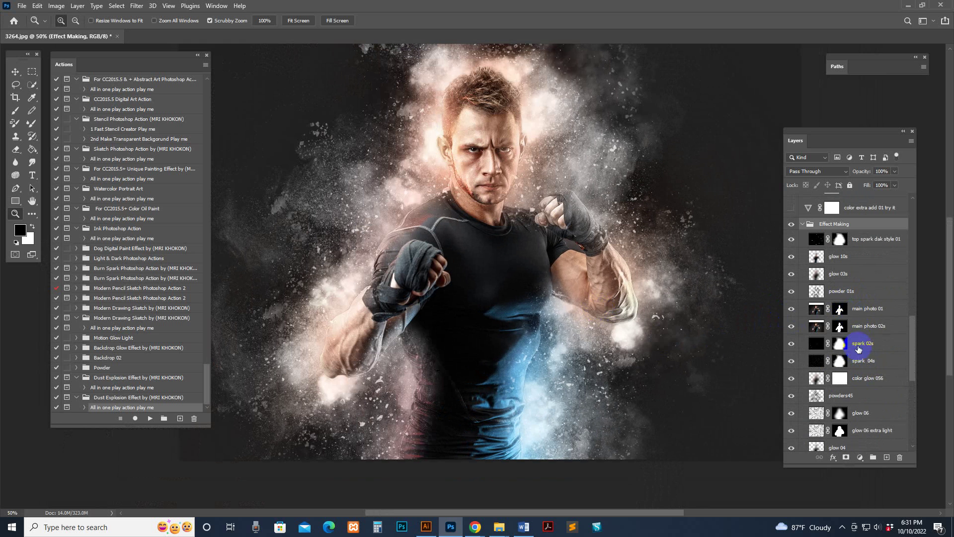
pyautogui.moveTo(797, 142); pyautogui.dragTo(729, 110)
pyautogui.scroll(-2, 792, 329)
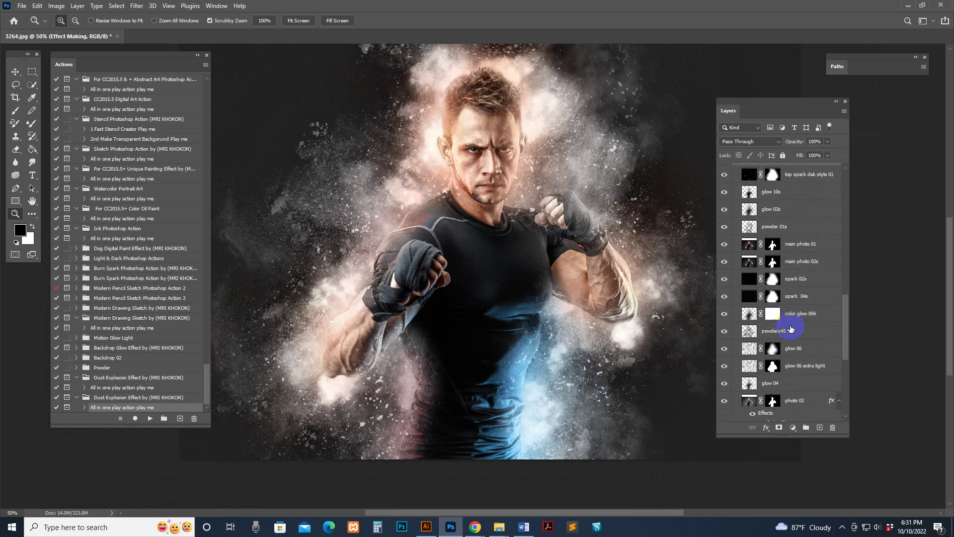
pyautogui.scroll(-4, 792, 330)
pyautogui.scroll(5, 795, 329)
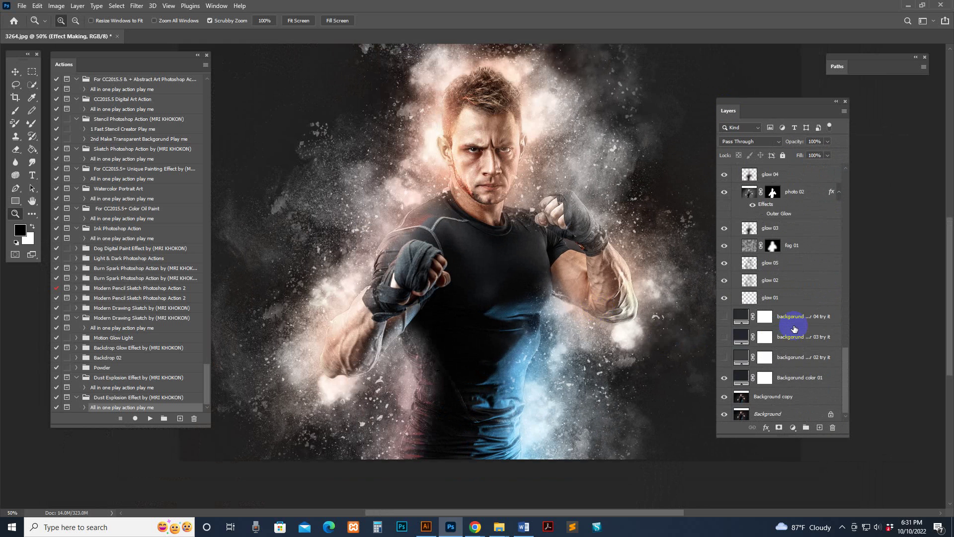
pyautogui.click(736, 178)
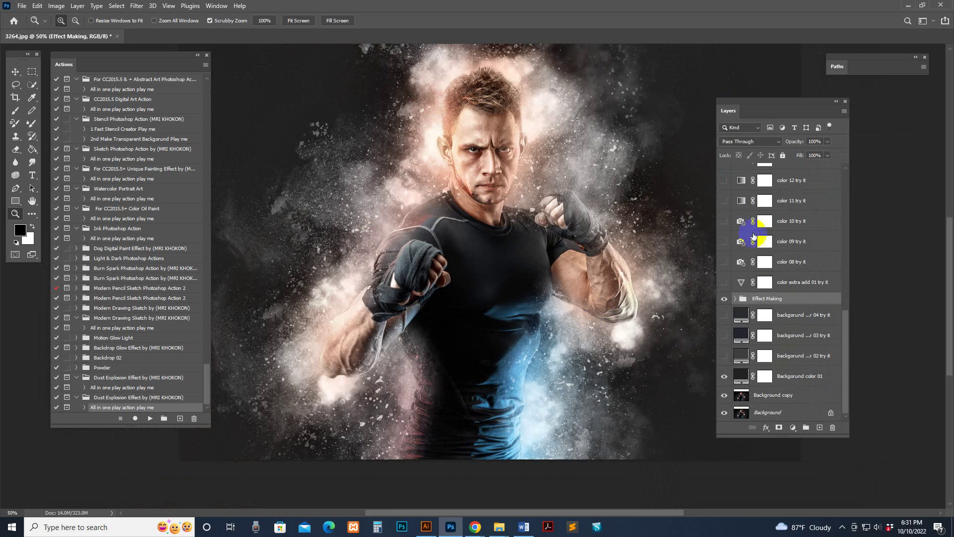
# Step: Preview the fighter against the optional background 02 color, hide it and show the background 04 color instead
pyautogui.click(725, 357)
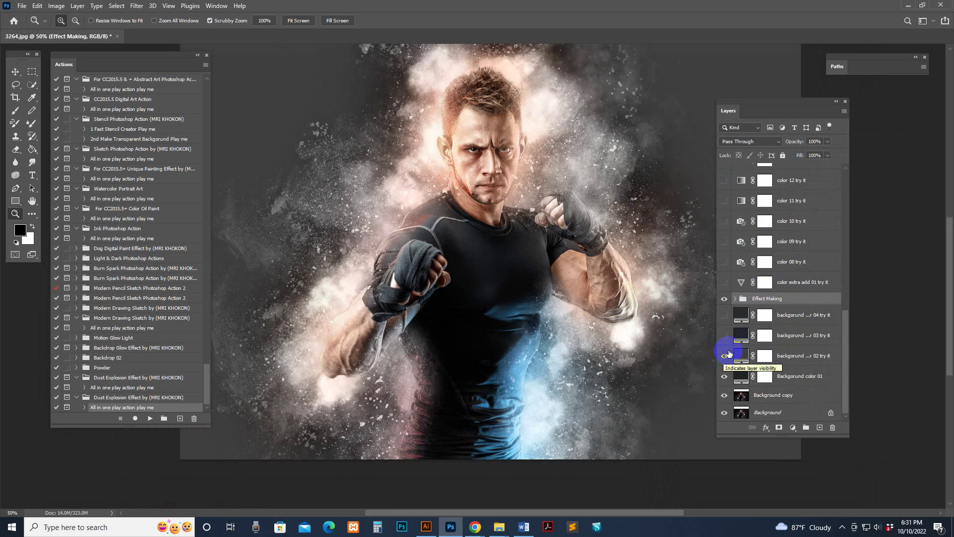
pyautogui.moveTo(485, 249); pyautogui.dragTo(523, 306)
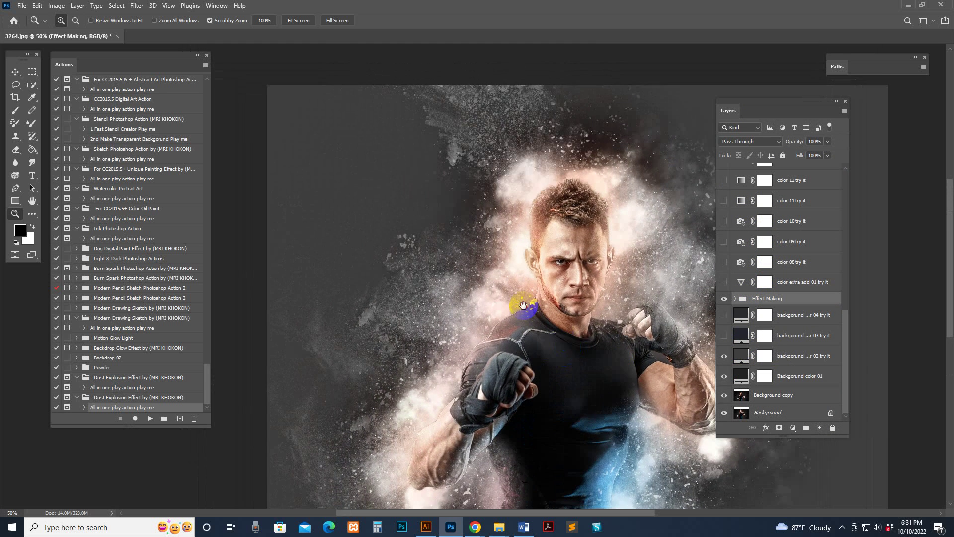
pyautogui.click(724, 356)
pyautogui.click(724, 315)
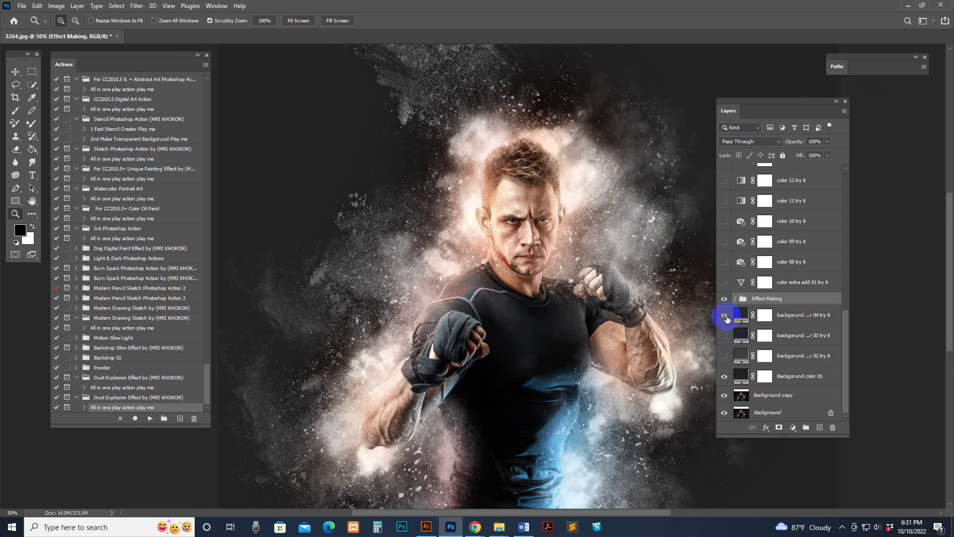
# Step: Preview the optional white color 03 and color 04 adjustment layers one at a time on the fighter image
pyautogui.scroll(5, 724, 209)
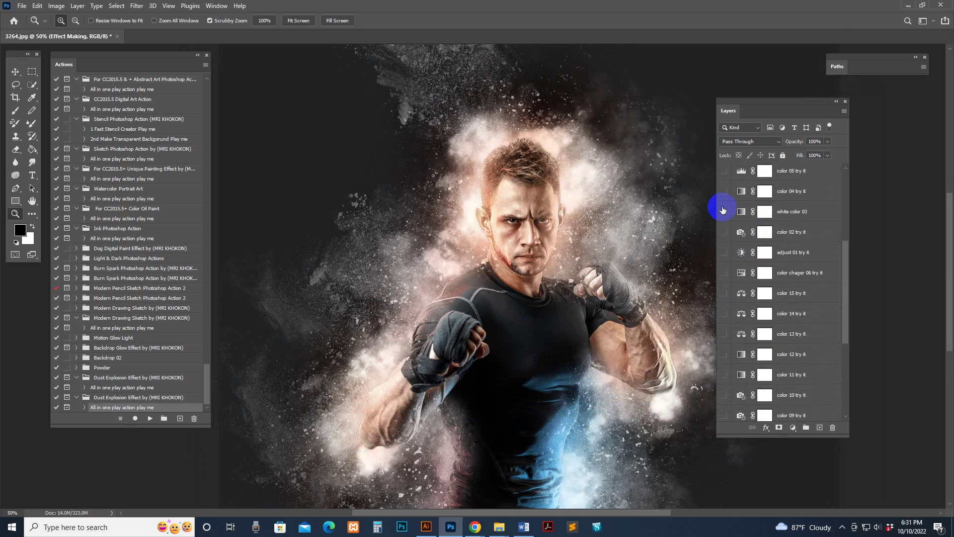
pyautogui.click(724, 211)
pyautogui.click(727, 190)
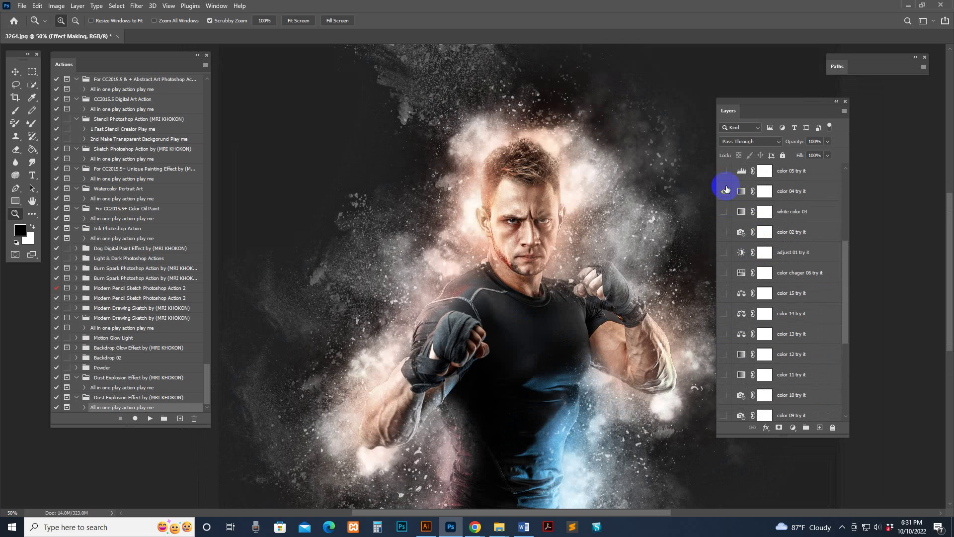
pyautogui.scroll(3, 728, 218)
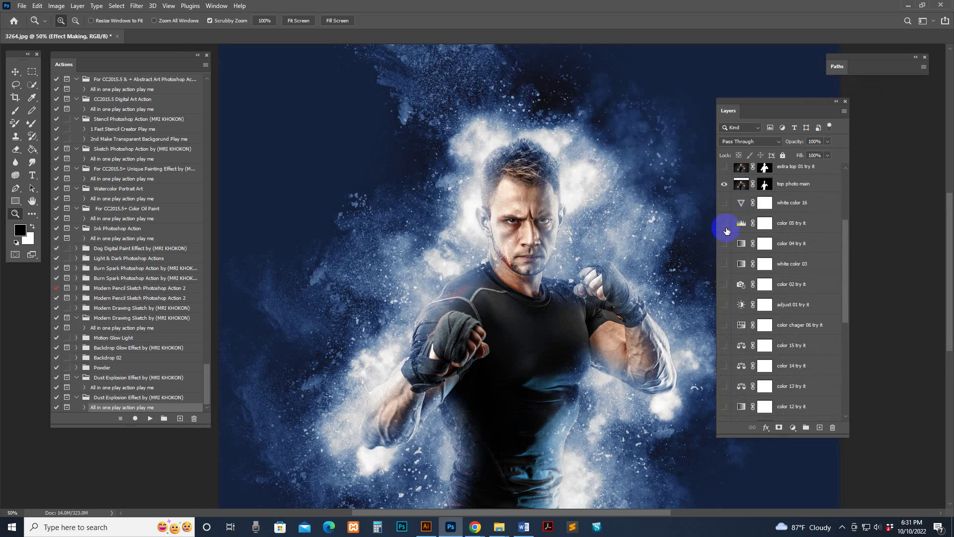
# Step: Preview the color 05 and white color 16 adjustment layers in turn, leaving both hidden
pyautogui.click(726, 222)
pyautogui.click(727, 223)
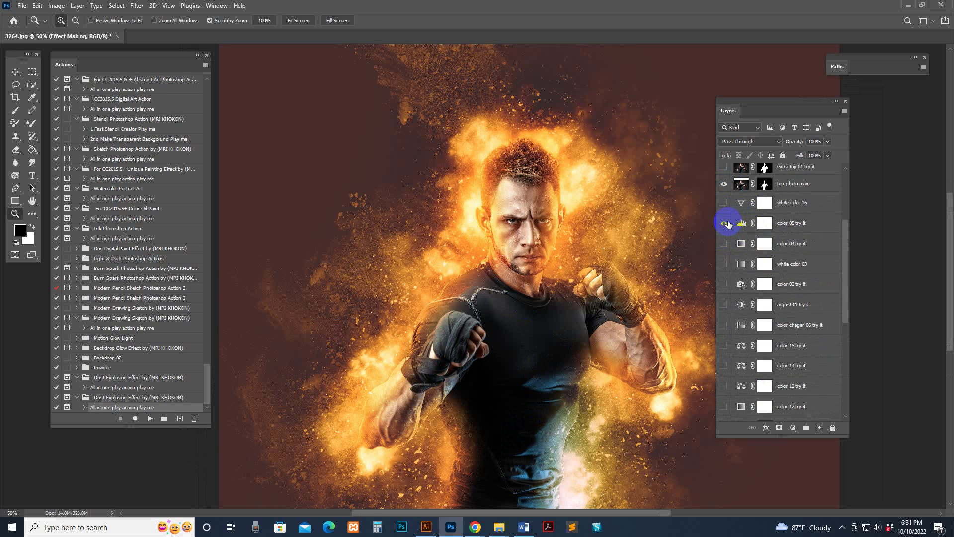
pyautogui.moveTo(550, 277); pyautogui.dragTo(511, 288)
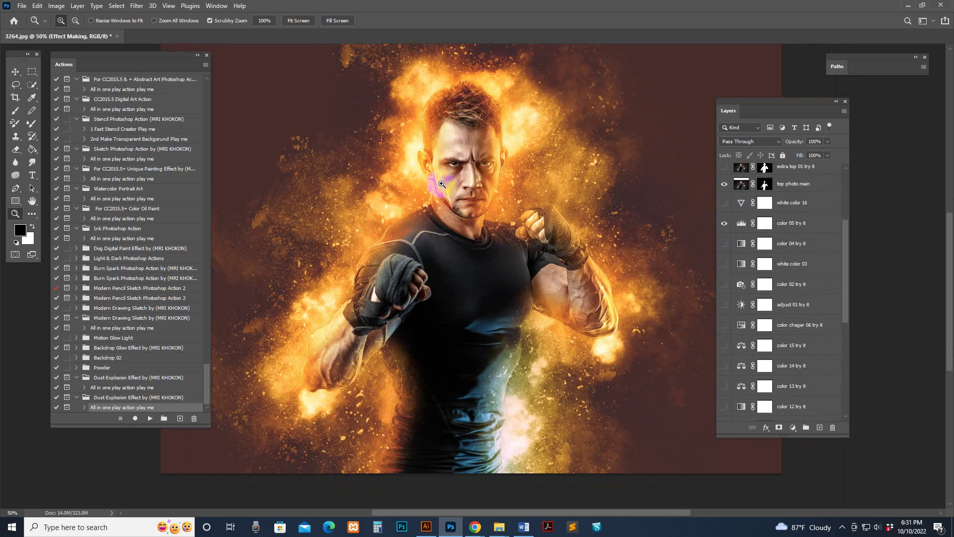
pyautogui.click(724, 223)
pyautogui.click(724, 203)
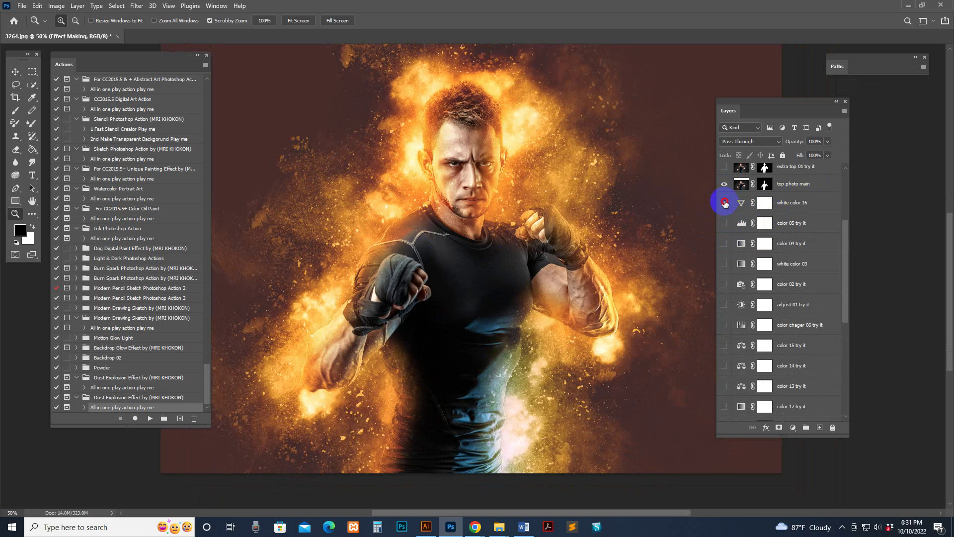
pyautogui.click(725, 202)
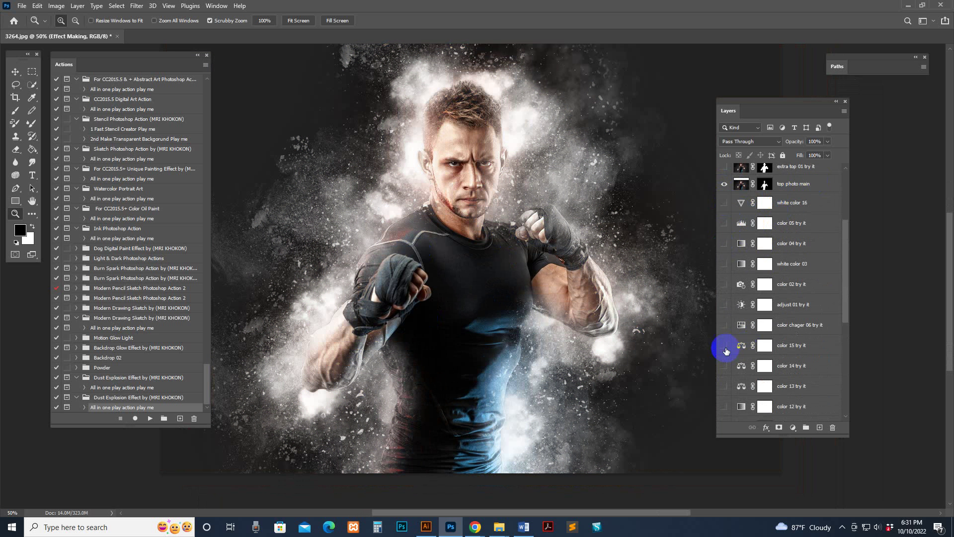
# Step: Preview the color 15, color 14, color 13 and color 12 adjustment layers one at a time, hiding each again
pyautogui.click(724, 345)
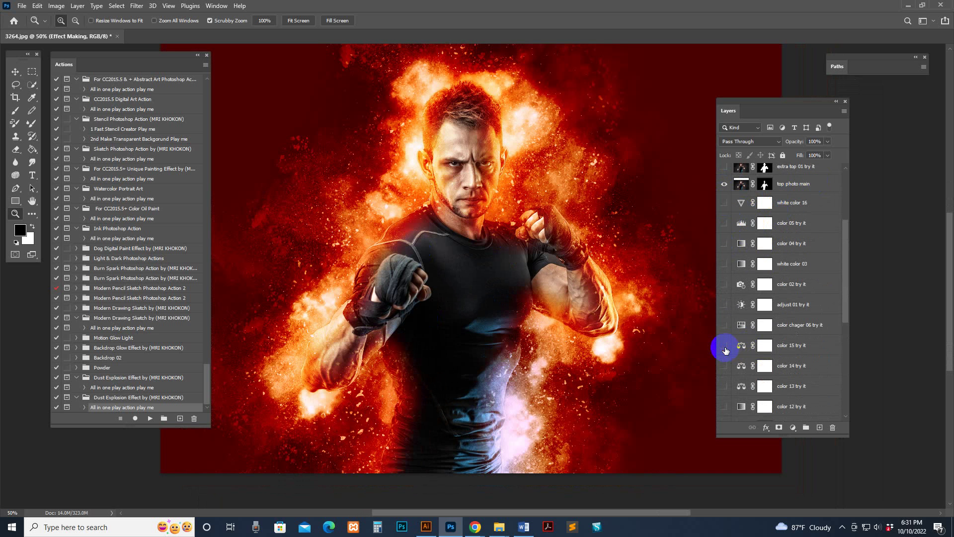
pyautogui.click(726, 348)
pyautogui.click(725, 365)
pyautogui.click(725, 365)
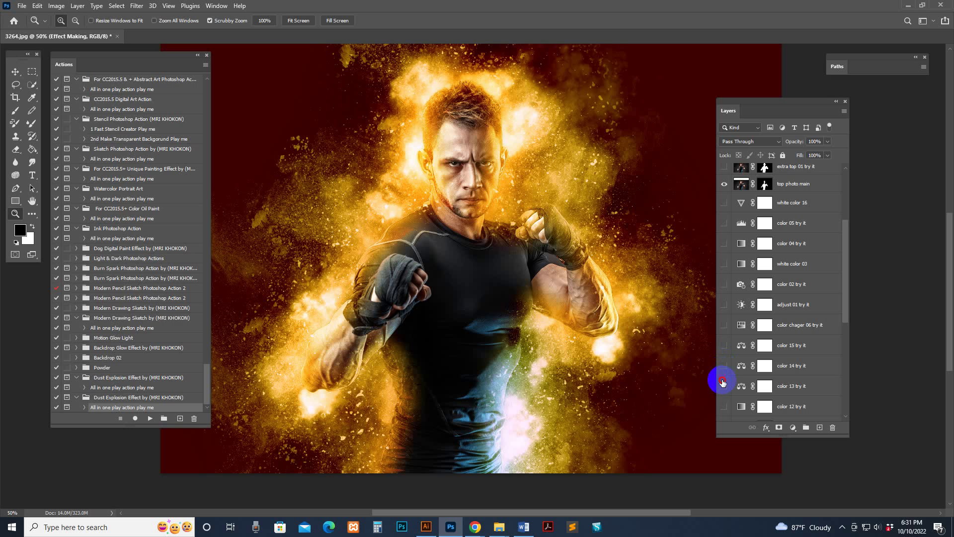
pyautogui.click(724, 386)
pyautogui.click(724, 387)
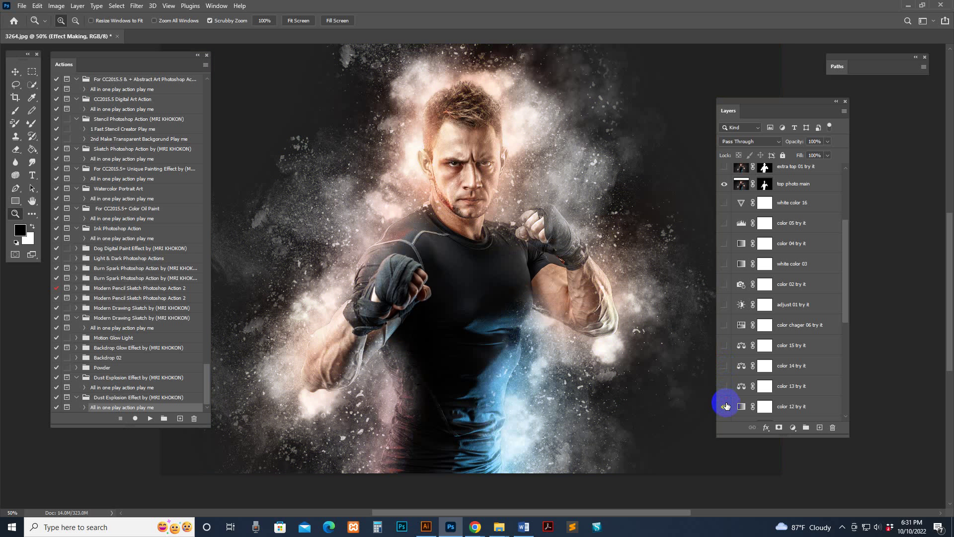
pyautogui.click(725, 403)
pyautogui.click(725, 404)
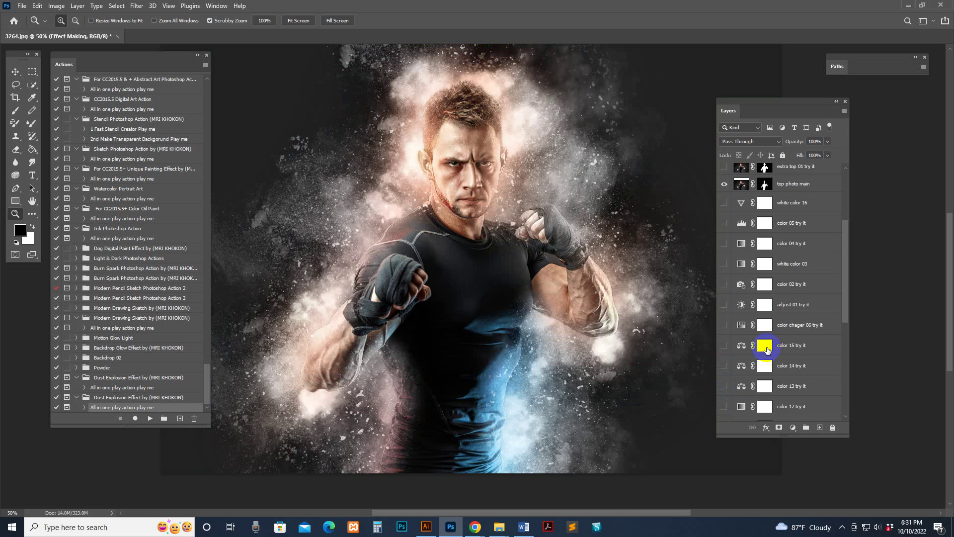